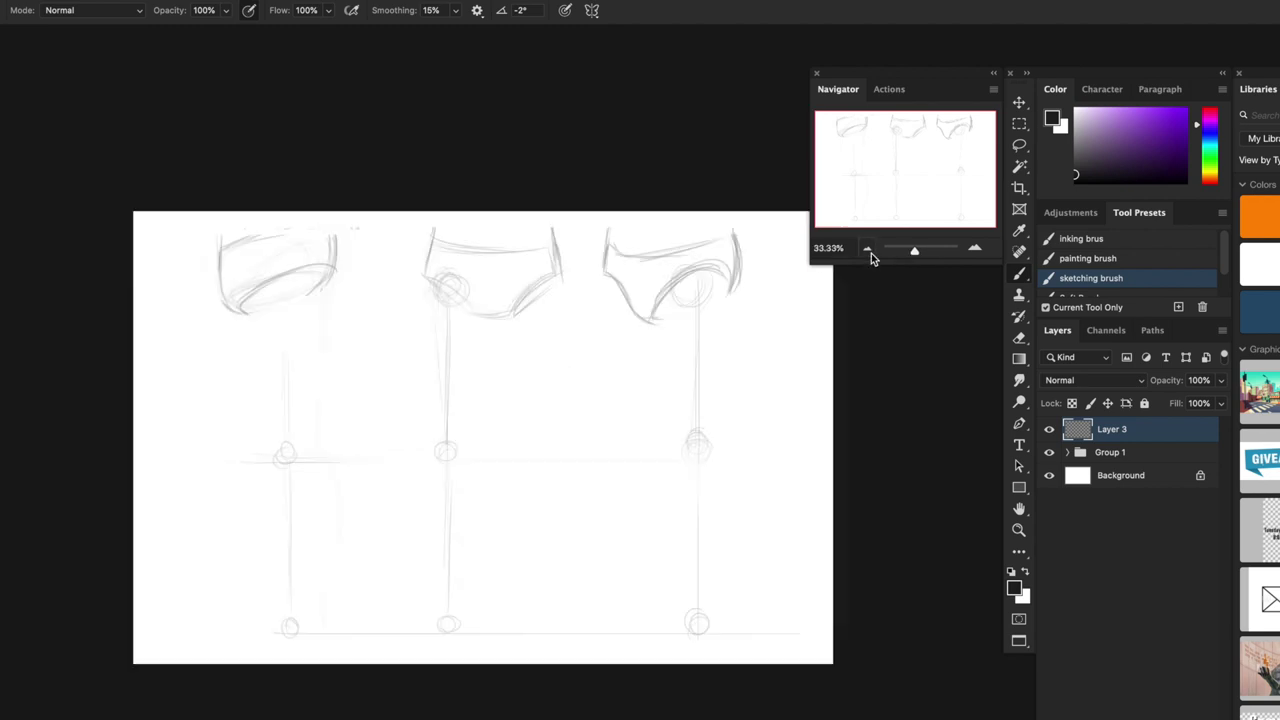
{"action": "mouse_move", "coordinate": [609, 518]}
{"action": "left_mouse_down"}
{"action": "mouse_move", "coordinate": [626, 503]}
{"action": "mouse_move", "coordinate": [601, 539]}
{"action": "left_mouse_up"}
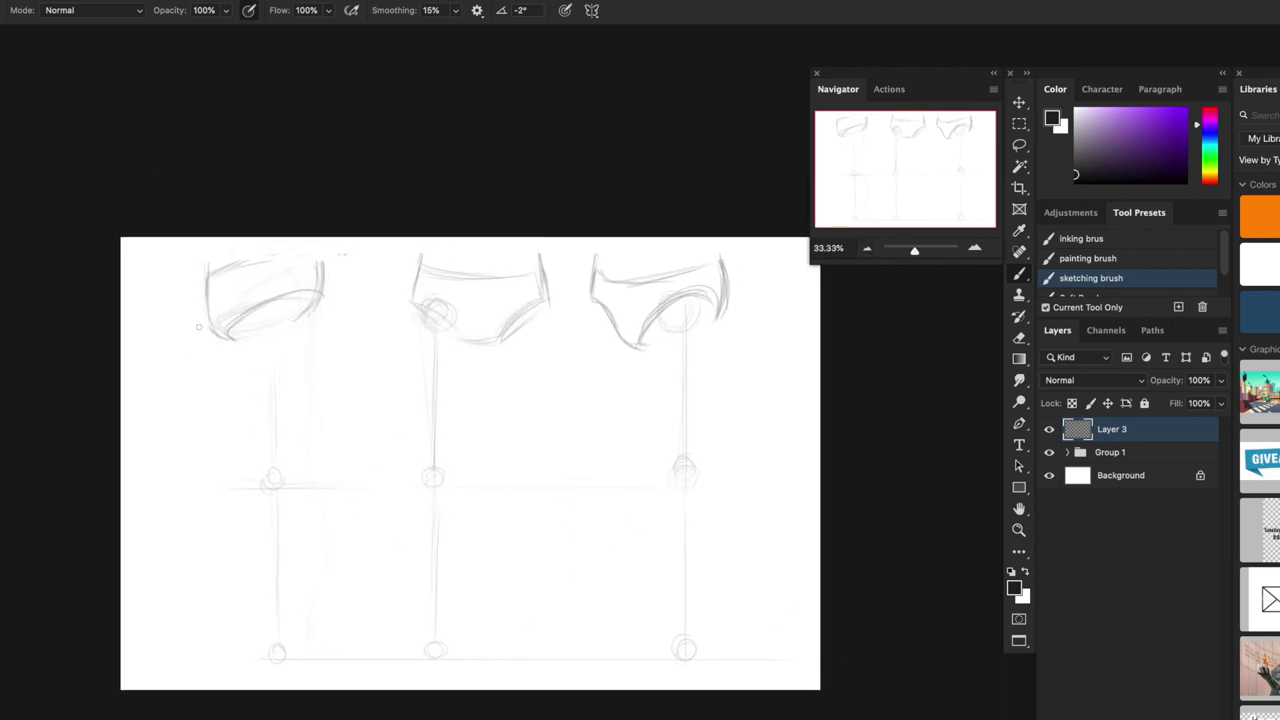
{"action": "key", "text": "v"}
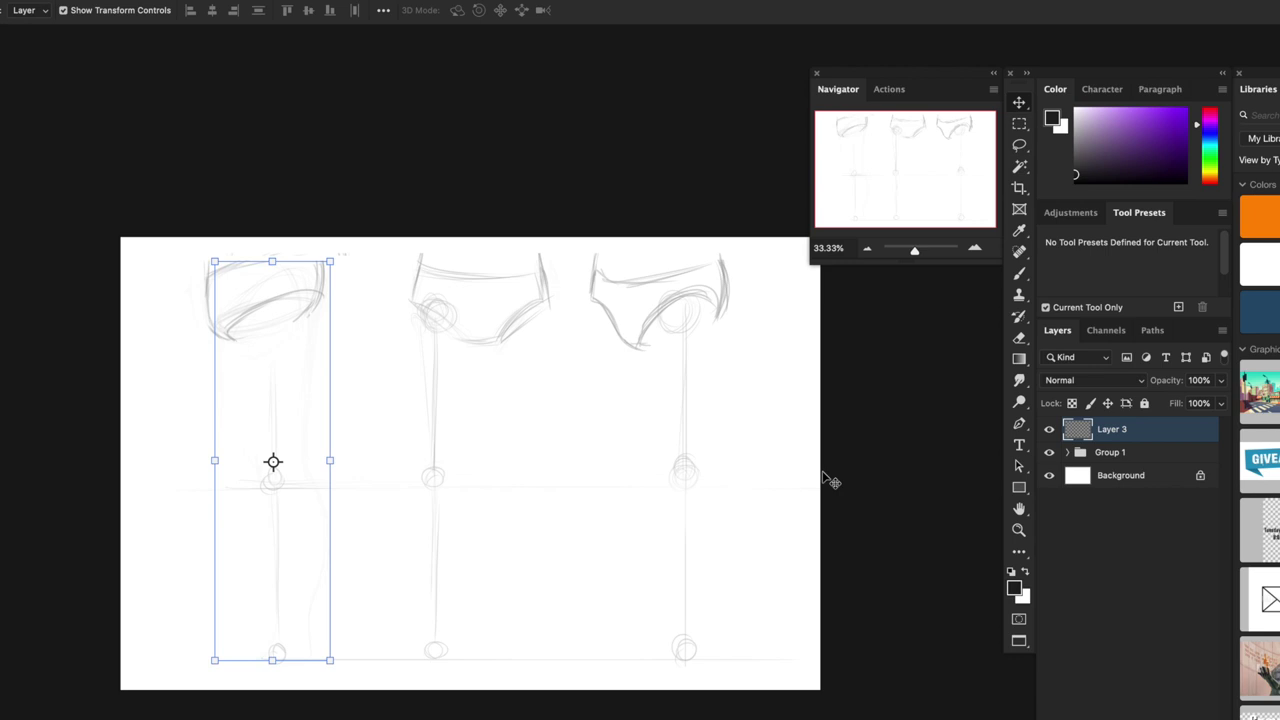
{"action": "left_click", "coordinate": [1114, 536]}
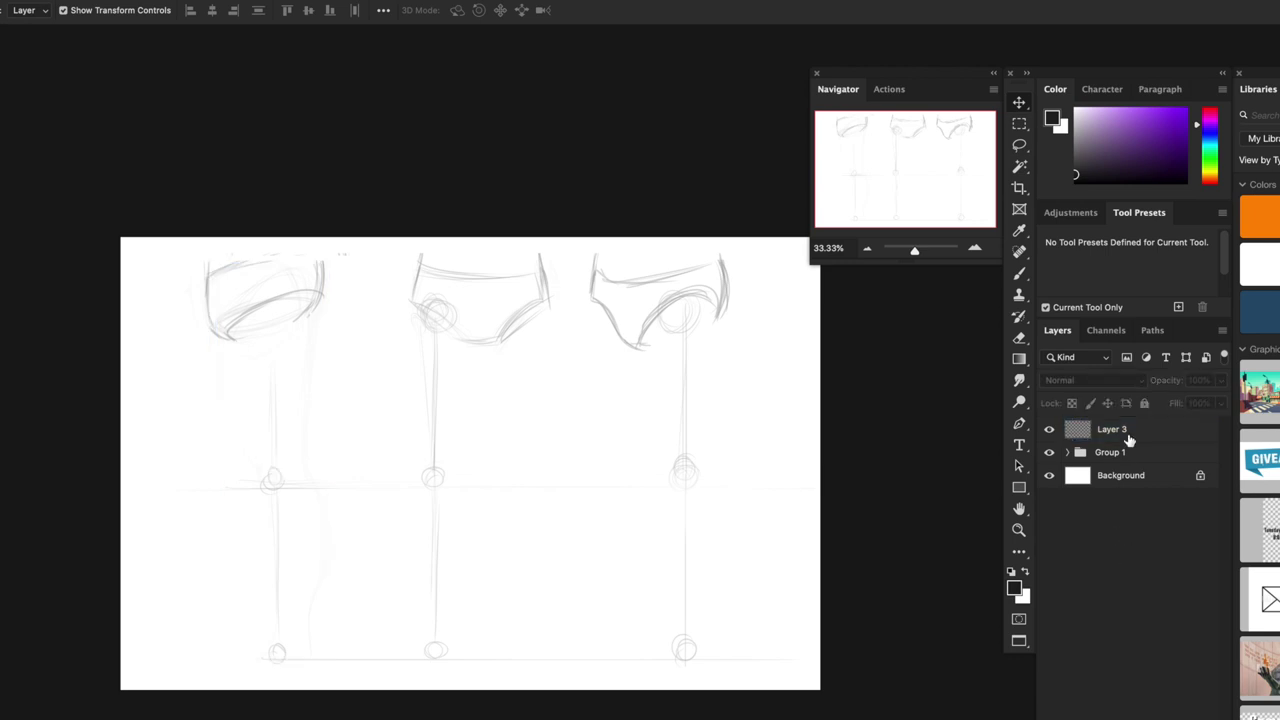
{"action": "left_click", "coordinate": [1130, 440]}
{"action": "left_click", "coordinate": [1020, 273]}
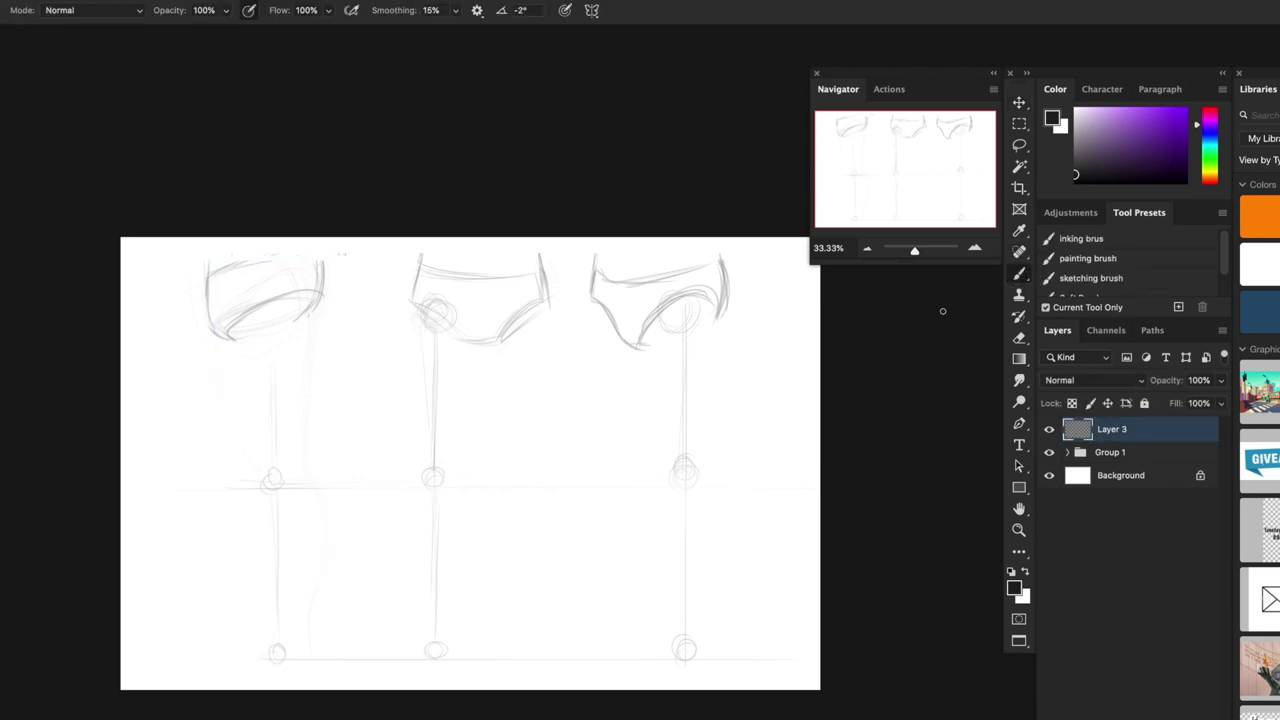
{"action": "left_click_drag", "start_coordinate": [606, 509], "coordinate": [651, 403]}
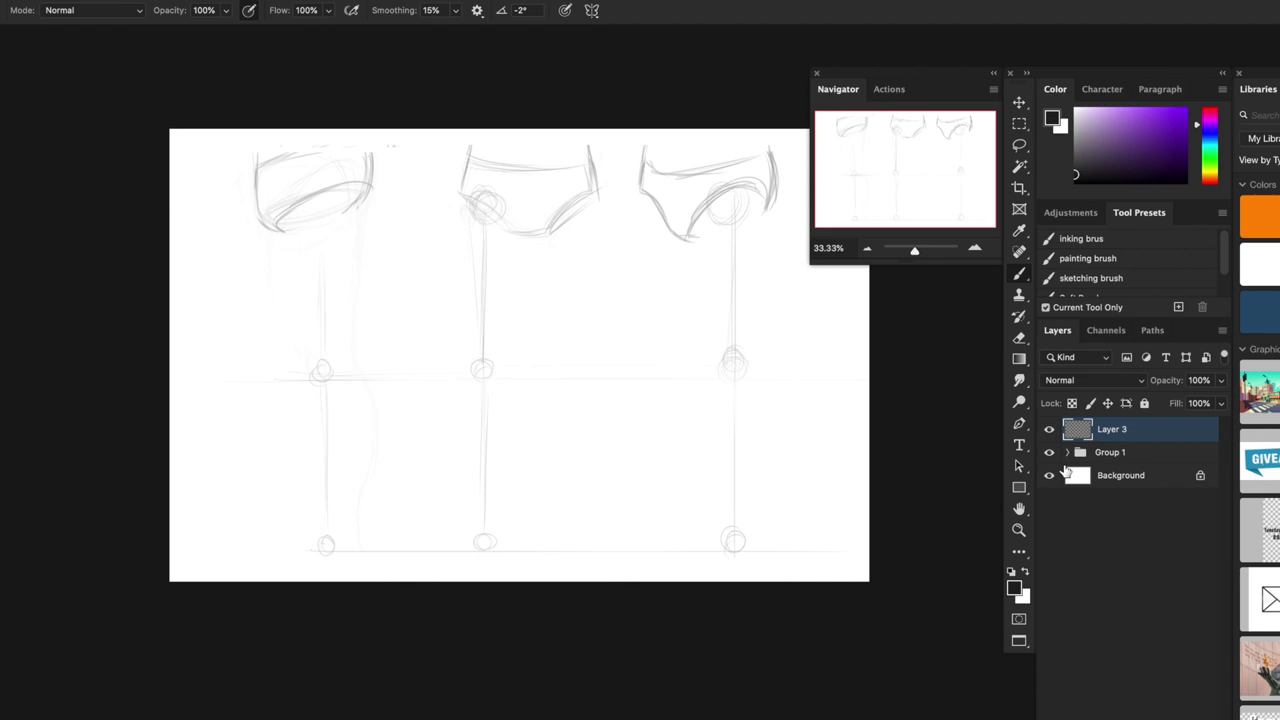
- Hide Group 1 and Layer 3, and add a new empty layer above them
{"action": "left_click", "coordinate": [1049, 452]}
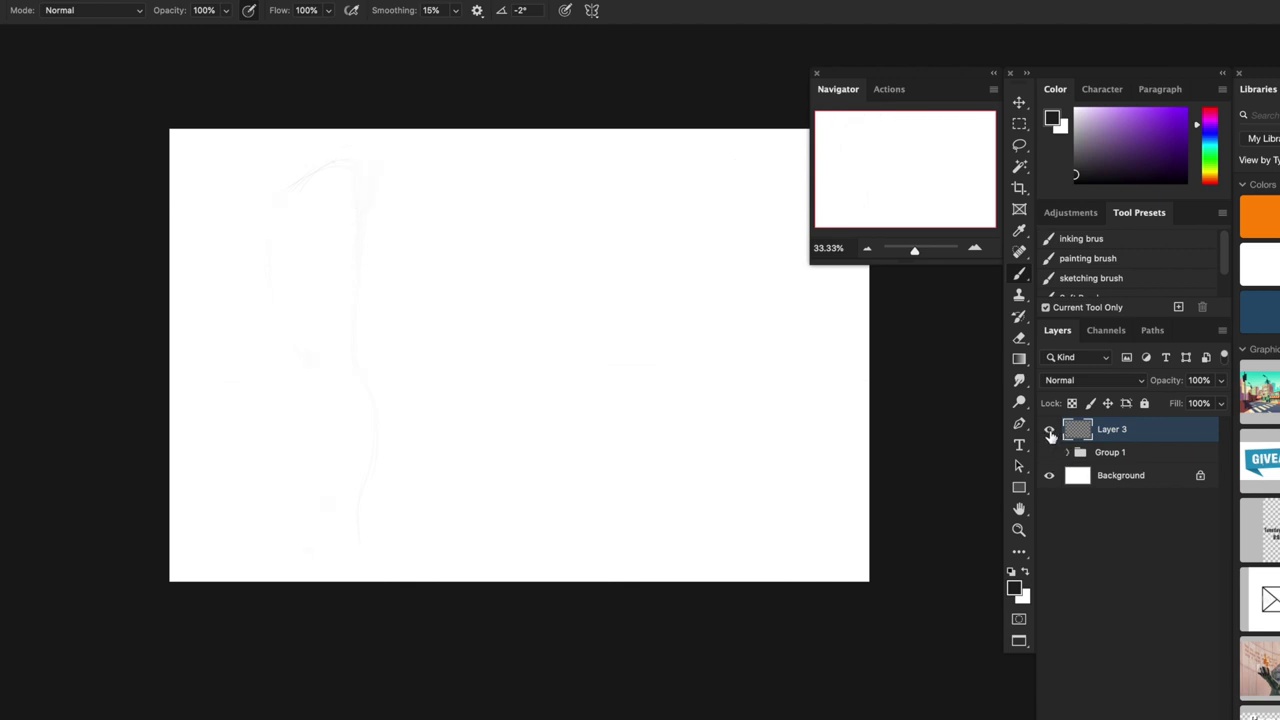
{"action": "left_click", "coordinate": [1049, 431]}
{"action": "key", "text": "ctrl+shift+alt+n"}
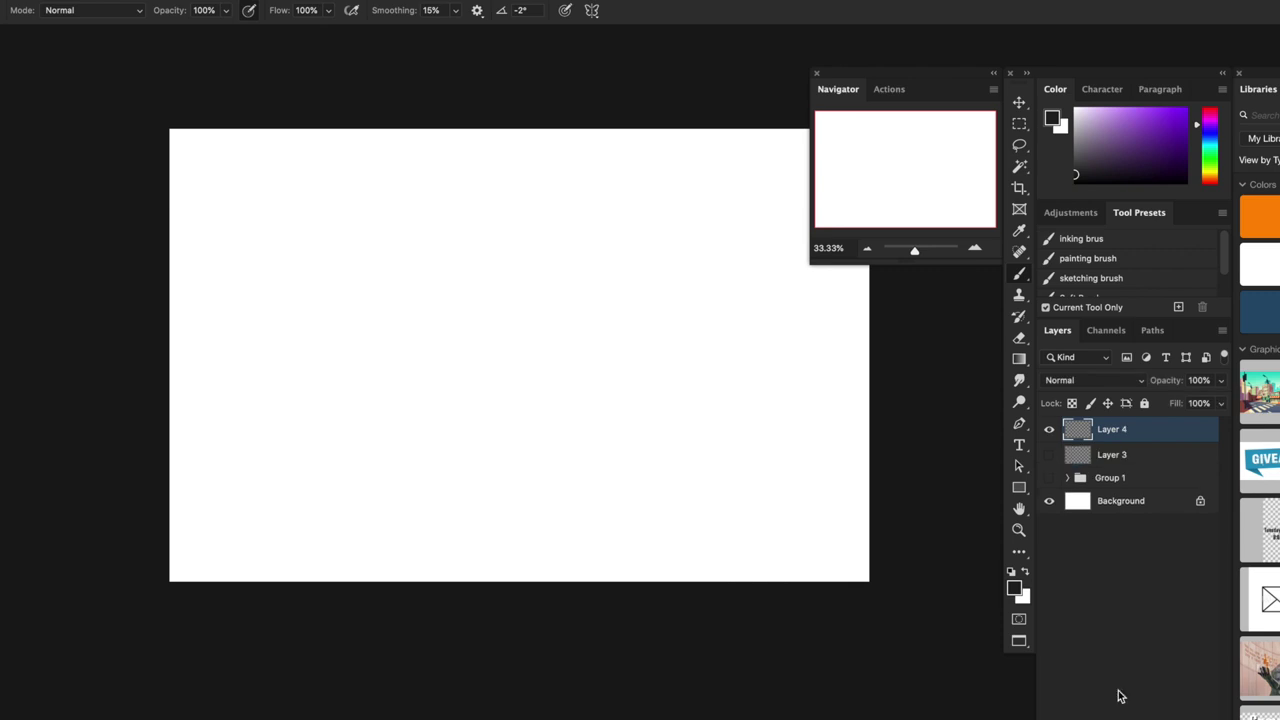
- Sketch a cartoon man's head with a simple face and a boxy torso with crossing guide lines on Layer 4
{"action": "mouse_move", "coordinate": [540, 540]}
{"action": "left_mouse_down"}
{"action": "mouse_move", "coordinate": [551, 549]}
{"action": "mouse_move", "coordinate": [521, 545]}
{"action": "left_mouse_up"}
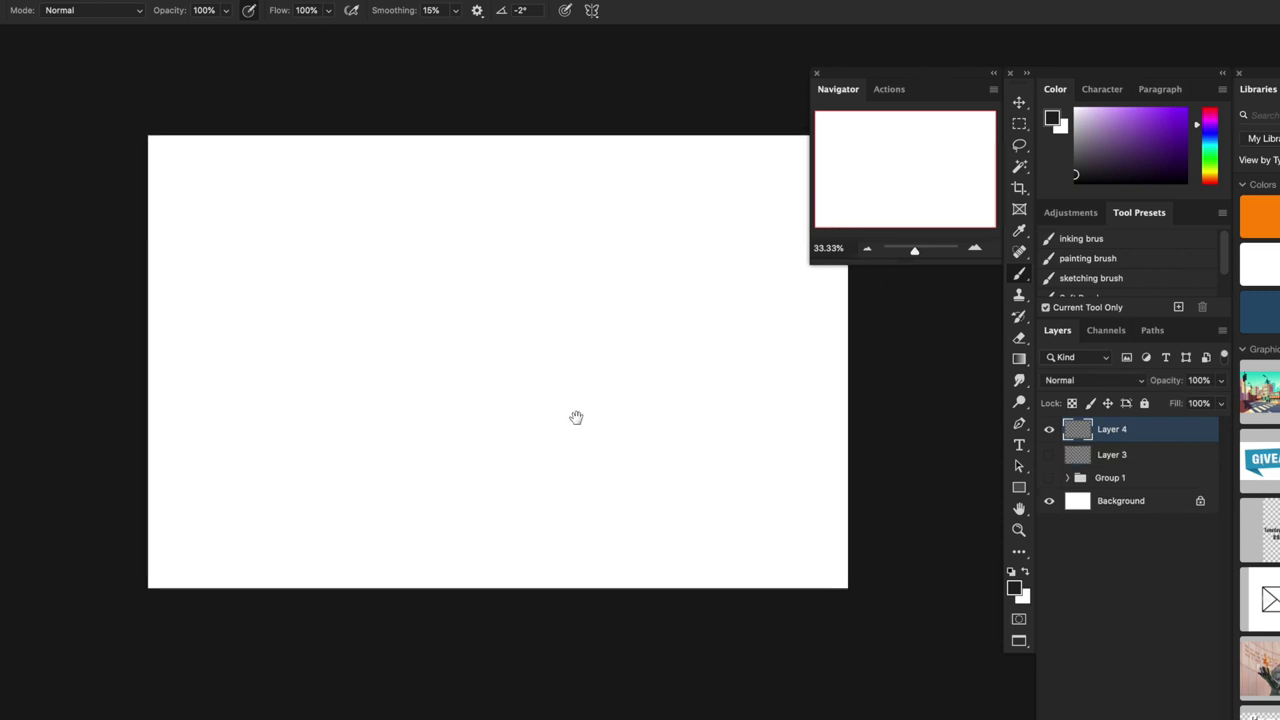
{"action": "left_click_drag", "start_coordinate": [397, 215], "coordinate": [394, 232]}
{"action": "left_click_drag", "start_coordinate": [370, 300], "coordinate": [402, 269]}
{"action": "left_click_drag", "start_coordinate": [334, 317], "coordinate": [340, 435]}
{"action": "left_click_drag", "start_coordinate": [334, 418], "coordinate": [422, 440]}
{"action": "mouse_move", "coordinate": [340, 307]}
{"action": "left_mouse_down"}
{"action": "mouse_move", "coordinate": [439, 286]}
{"action": "mouse_move", "coordinate": [449, 390]}
{"action": "left_mouse_up"}
{"action": "mouse_move", "coordinate": [446, 288]}
{"action": "left_mouse_down"}
{"action": "mouse_move", "coordinate": [451, 398]}
{"action": "mouse_move", "coordinate": [443, 432]}
{"action": "left_mouse_up"}
{"action": "left_click_drag", "start_coordinate": [373, 306], "coordinate": [373, 420]}
{"action": "left_click_drag", "start_coordinate": [328, 369], "coordinate": [448, 358]}
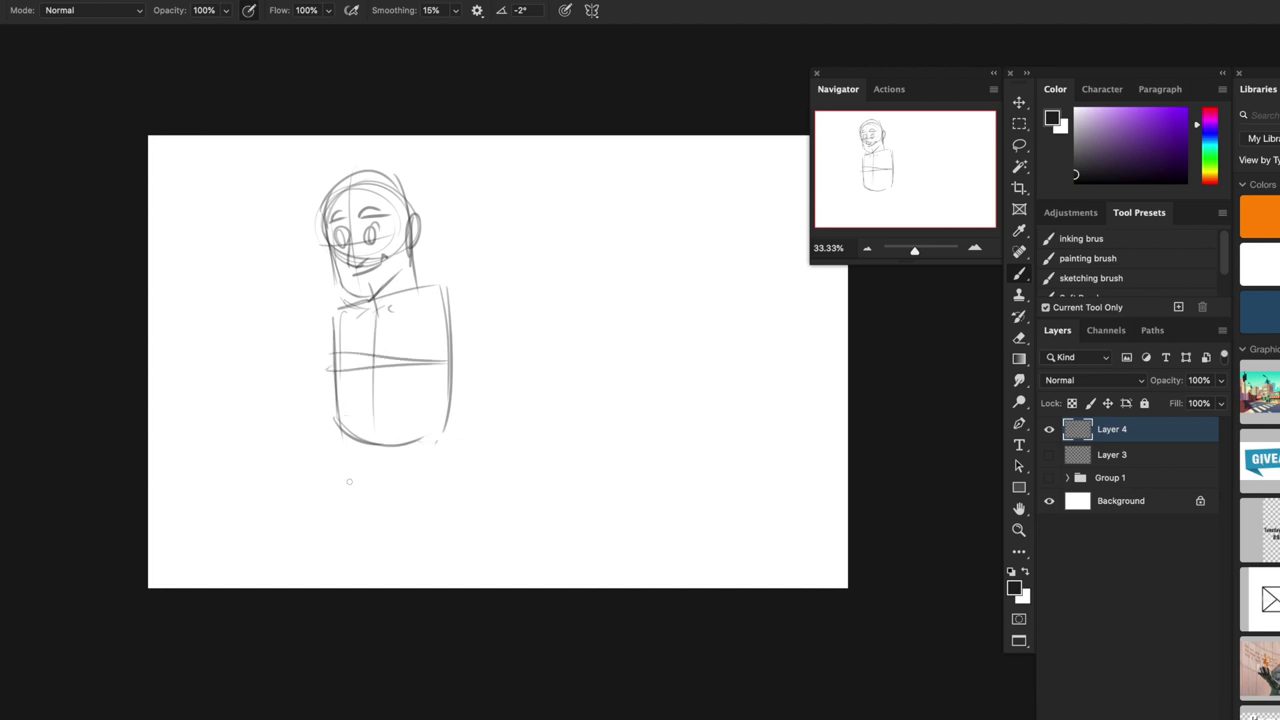
- Add straight legs with flat feet and simple hanging arms with small oval hands to the cartoon man
{"action": "left_click_drag", "start_coordinate": [345, 421], "coordinate": [370, 598]}
{"action": "left_click_drag", "start_coordinate": [434, 440], "coordinate": [442, 588]}
{"action": "left_click_drag", "start_coordinate": [370, 479], "coordinate": [371, 481]}
{"action": "left_click_drag", "start_coordinate": [366, 586], "coordinate": [306, 579]}
{"action": "left_click_drag", "start_coordinate": [308, 578], "coordinate": [378, 581]}
{"action": "mouse_move", "coordinate": [430, 578]}
{"action": "left_mouse_down"}
{"action": "mouse_move", "coordinate": [436, 567]}
{"action": "mouse_move", "coordinate": [494, 578]}
{"action": "left_mouse_up"}
{"action": "mouse_move", "coordinate": [331, 313]}
{"action": "left_mouse_down"}
{"action": "mouse_move", "coordinate": [305, 368]}
{"action": "mouse_move", "coordinate": [302, 468]}
{"action": "left_mouse_up"}
{"action": "left_click_drag", "start_coordinate": [310, 452], "coordinate": [314, 478]}
{"action": "left_click_drag", "start_coordinate": [438, 290], "coordinate": [480, 420]}
{"action": "left_click_drag", "start_coordinate": [481, 418], "coordinate": [482, 461]}
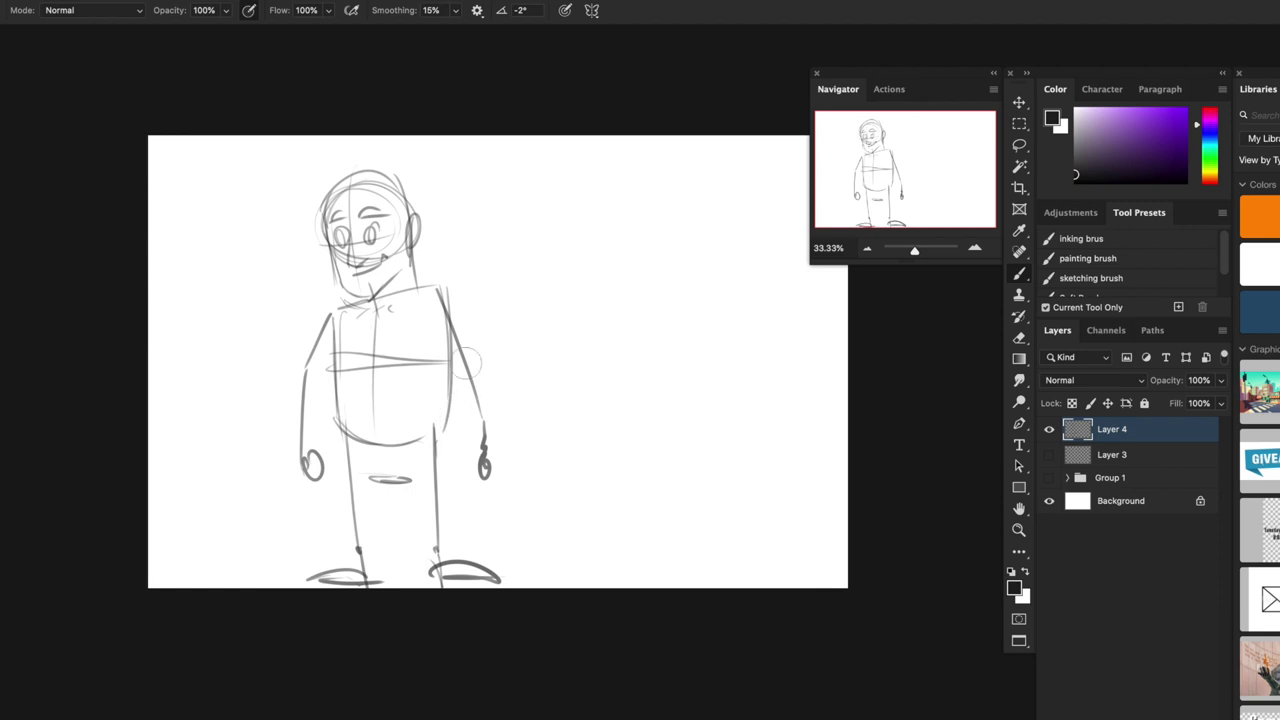
- Enlarge the brush and erase the whole cartoon man from Layer 4
{"action": "key", "text": "]"}
{"action": "key", "text": "]"}
{"action": "key", "text": "]"}
{"action": "key", "text": "]"}
{"action": "mouse_move", "coordinate": [418, 366]}
{"action": "left_mouse_down"}
{"action": "mouse_move", "coordinate": [320, 371]}
{"action": "mouse_move", "coordinate": [403, 149]}
{"action": "mouse_move", "coordinate": [474, 309]}
{"action": "mouse_move", "coordinate": [534, 391]}
{"action": "mouse_move", "coordinate": [500, 486]}
{"action": "mouse_move", "coordinate": [386, 623]}
{"action": "mouse_move", "coordinate": [457, 466]}
{"action": "mouse_move", "coordinate": [395, 548]}
{"action": "mouse_move", "coordinate": [317, 589]}
{"action": "mouse_move", "coordinate": [317, 606]}
{"action": "mouse_move", "coordinate": [474, 330]}
{"action": "left_mouse_up"}
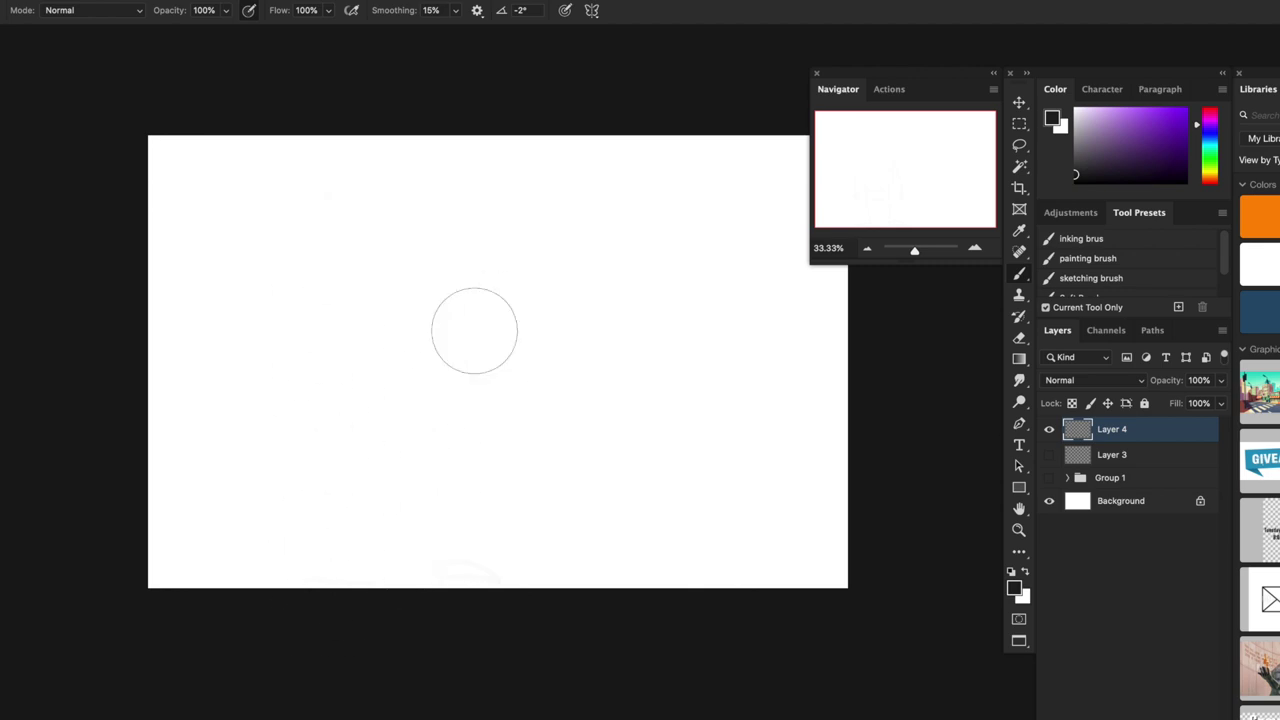
- With a much smaller brush, sketch a standing figure's round head, curved spine, torso and two spread legs
{"action": "key", "text": "bracketleft"}
{"action": "key", "text": "bracketleft"}
{"action": "key", "text": "bracketleft"}
{"action": "key", "text": "bracketleft"}
{"action": "key", "text": "bracketleft"}
{"action": "key", "text": "bracketleft"}
{"action": "key", "text": "bracketleft"}
{"action": "key", "text": "bracketleft"}
{"action": "mouse_move", "coordinate": [392, 167]}
{"action": "left_mouse_down"}
{"action": "mouse_move", "coordinate": [386, 219]}
{"action": "mouse_move", "coordinate": [401, 231]}
{"action": "mouse_move", "coordinate": [454, 221]}
{"action": "mouse_move", "coordinate": [462, 201]}
{"action": "mouse_move", "coordinate": [407, 334]}
{"action": "mouse_move", "coordinate": [389, 458]}
{"action": "left_mouse_up"}
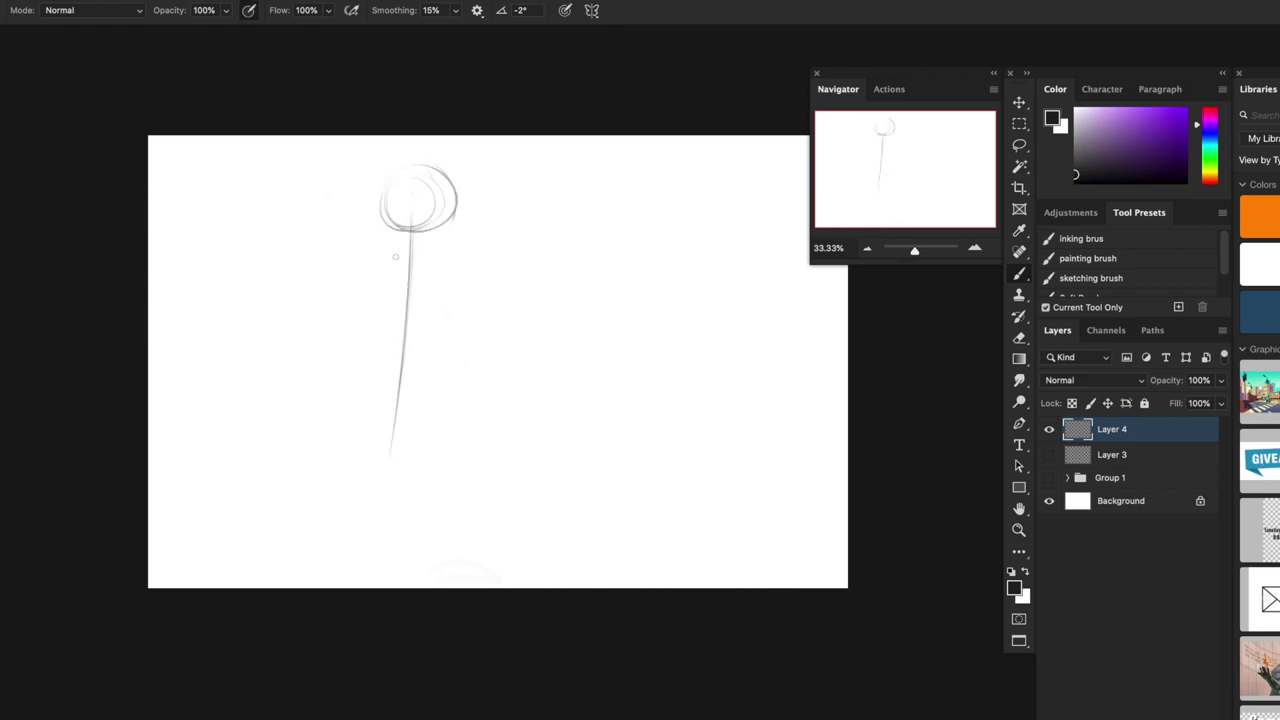
{"action": "mouse_move", "coordinate": [366, 256]}
{"action": "left_mouse_down"}
{"action": "mouse_move", "coordinate": [472, 264]}
{"action": "mouse_move", "coordinate": [375, 355]}
{"action": "mouse_move", "coordinate": [376, 263]}
{"action": "mouse_move", "coordinate": [409, 325]}
{"action": "mouse_move", "coordinate": [416, 268]}
{"action": "mouse_move", "coordinate": [451, 325]}
{"action": "mouse_move", "coordinate": [384, 241]}
{"action": "mouse_move", "coordinate": [402, 360]}
{"action": "mouse_move", "coordinate": [386, 403]}
{"action": "left_mouse_up"}
{"action": "left_click_drag", "start_coordinate": [431, 357], "coordinate": [451, 543]}
{"action": "mouse_move", "coordinate": [389, 339]}
{"action": "left_mouse_down"}
{"action": "mouse_move", "coordinate": [366, 549]}
{"action": "mouse_move", "coordinate": [333, 562]}
{"action": "left_mouse_up"}
- Add arms bent toward the hips, a cape flowing to one side and the feet to the standing figure
{"action": "mouse_move", "coordinate": [377, 246]}
{"action": "left_mouse_down"}
{"action": "mouse_move", "coordinate": [336, 312]}
{"action": "mouse_move", "coordinate": [375, 341]}
{"action": "left_mouse_up"}
{"action": "mouse_move", "coordinate": [470, 258]}
{"action": "left_mouse_down"}
{"action": "mouse_move", "coordinate": [487, 338]}
{"action": "mouse_move", "coordinate": [444, 366]}
{"action": "left_mouse_up"}
{"action": "mouse_move", "coordinate": [378, 247]}
{"action": "left_mouse_down"}
{"action": "mouse_move", "coordinate": [472, 258]}
{"action": "mouse_move", "coordinate": [396, 330]}
{"action": "mouse_move", "coordinate": [506, 306]}
{"action": "mouse_move", "coordinate": [632, 378]}
{"action": "left_mouse_up"}
{"action": "mouse_move", "coordinate": [390, 297]}
{"action": "left_mouse_down"}
{"action": "mouse_move", "coordinate": [378, 464]}
{"action": "mouse_move", "coordinate": [514, 445]}
{"action": "mouse_move", "coordinate": [645, 375]}
{"action": "left_mouse_up"}
{"action": "mouse_move", "coordinate": [432, 414]}
{"action": "left_mouse_down"}
{"action": "mouse_move", "coordinate": [455, 540]}
{"action": "mouse_move", "coordinate": [512, 572]}
{"action": "left_mouse_up"}
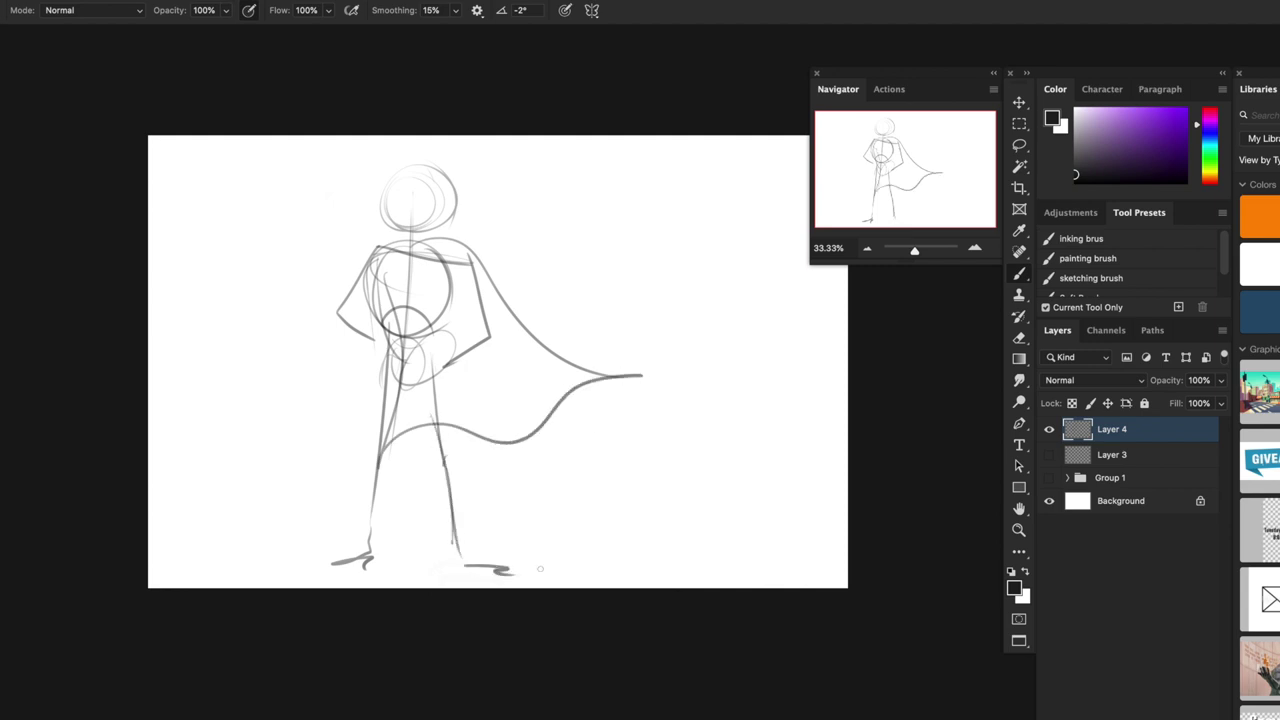
- Erase the caped figure, hide Layer 4, and show Group 1 and Layer 3 with Layer 3 active for brushing
{"action": "mouse_move", "coordinate": [490, 253]}
{"action": "left_mouse_down"}
{"action": "mouse_move", "coordinate": [435, 218]}
{"action": "mouse_move", "coordinate": [467, 154]}
{"action": "mouse_move", "coordinate": [529, 214]}
{"action": "mouse_move", "coordinate": [607, 327]}
{"action": "mouse_move", "coordinate": [589, 403]}
{"action": "mouse_move", "coordinate": [497, 600]}
{"action": "mouse_move", "coordinate": [431, 604]}
{"action": "mouse_move", "coordinate": [332, 535]}
{"action": "mouse_move", "coordinate": [364, 247]}
{"action": "mouse_move", "coordinate": [340, 169]}
{"action": "left_mouse_up"}
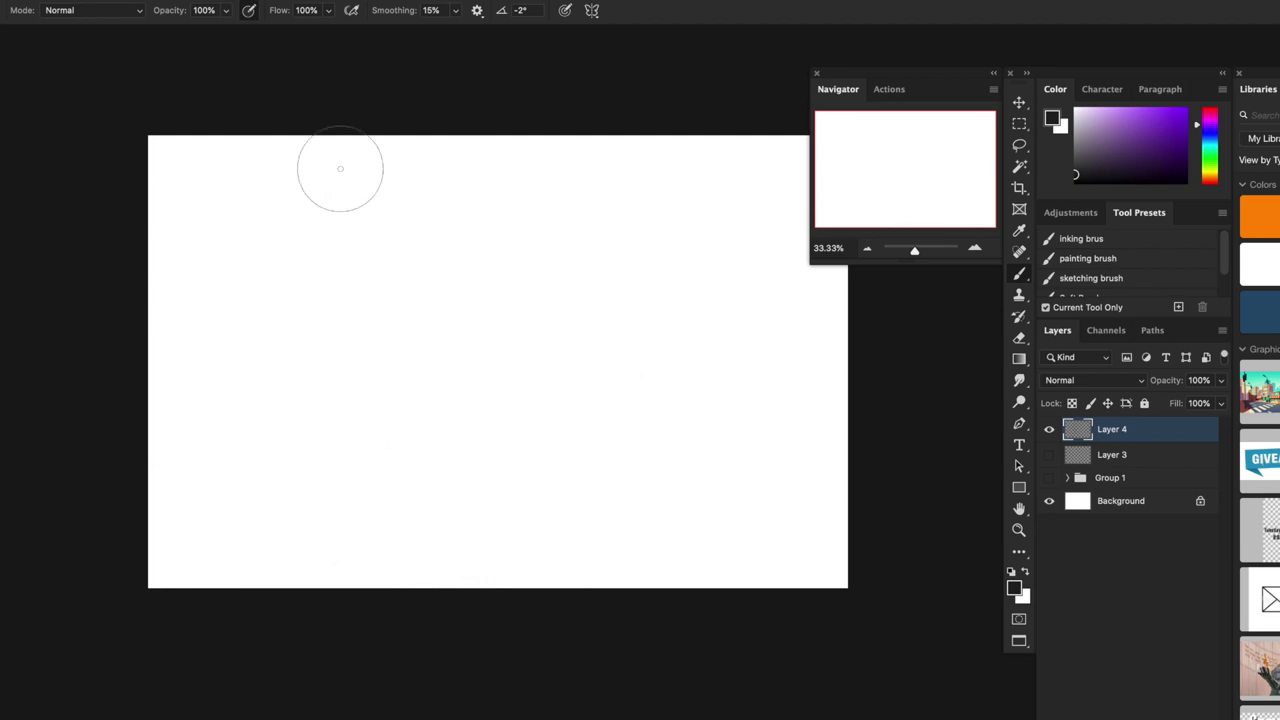
{"action": "left_click", "coordinate": [1049, 429]}
{"action": "left_click", "coordinate": [1049, 478]}
{"action": "left_click", "coordinate": [1114, 459]}
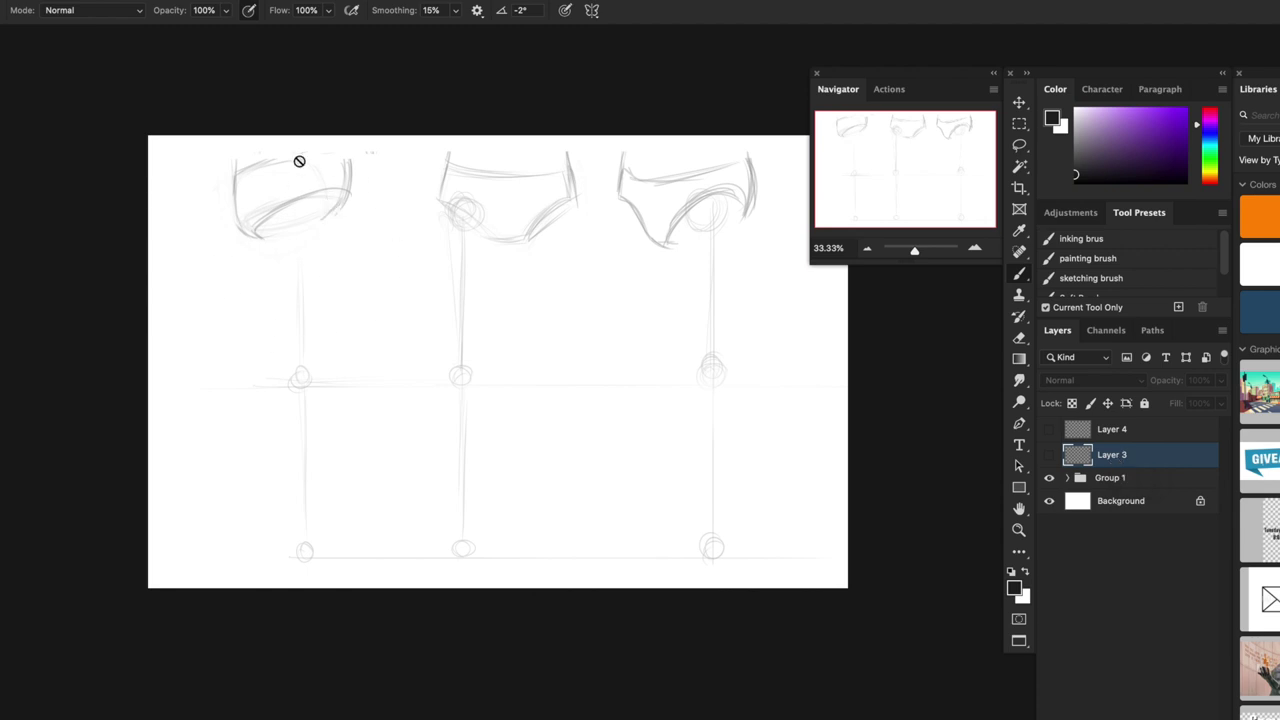
{"action": "left_click", "coordinate": [1020, 277]}
{"action": "left_click", "coordinate": [1050, 460]}
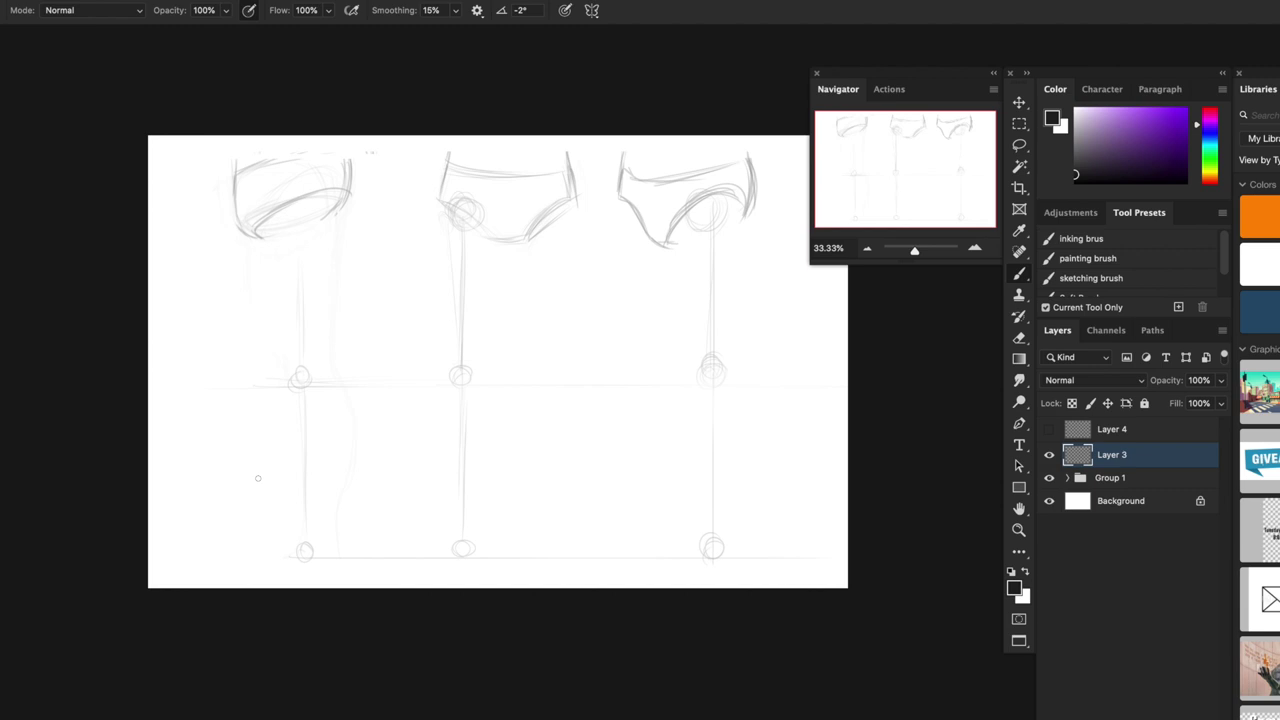
- Sketch dark hip, knee and ankle circles on the leftmost leg and join them with thigh and shin lines
{"action": "left_click_drag", "start_coordinate": [446, 394], "coordinate": [551, 408]}
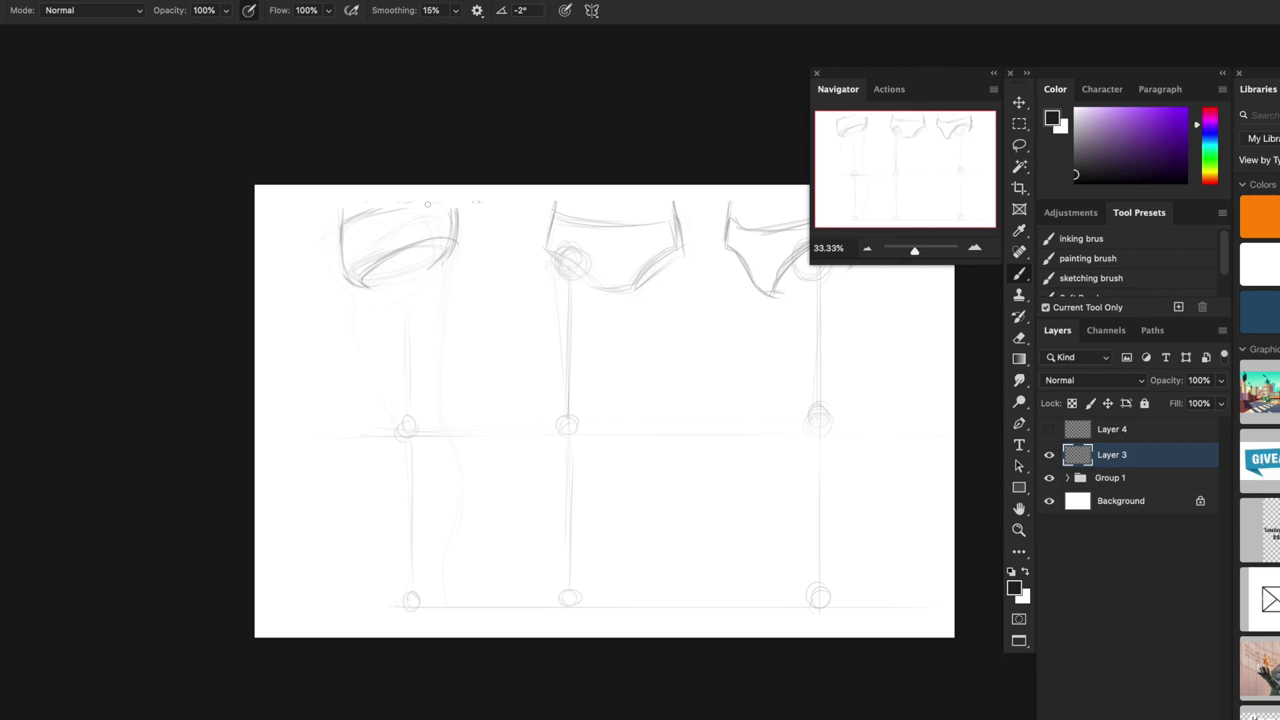
{"action": "mouse_move", "coordinate": [398, 236]}
{"action": "left_mouse_down"}
{"action": "mouse_move", "coordinate": [382, 264]}
{"action": "mouse_move", "coordinate": [416, 261]}
{"action": "mouse_move", "coordinate": [404, 229]}
{"action": "mouse_move", "coordinate": [379, 242]}
{"action": "mouse_move", "coordinate": [412, 252]}
{"action": "left_mouse_up"}
{"action": "left_click_drag", "start_coordinate": [442, 390], "coordinate": [444, 338]}
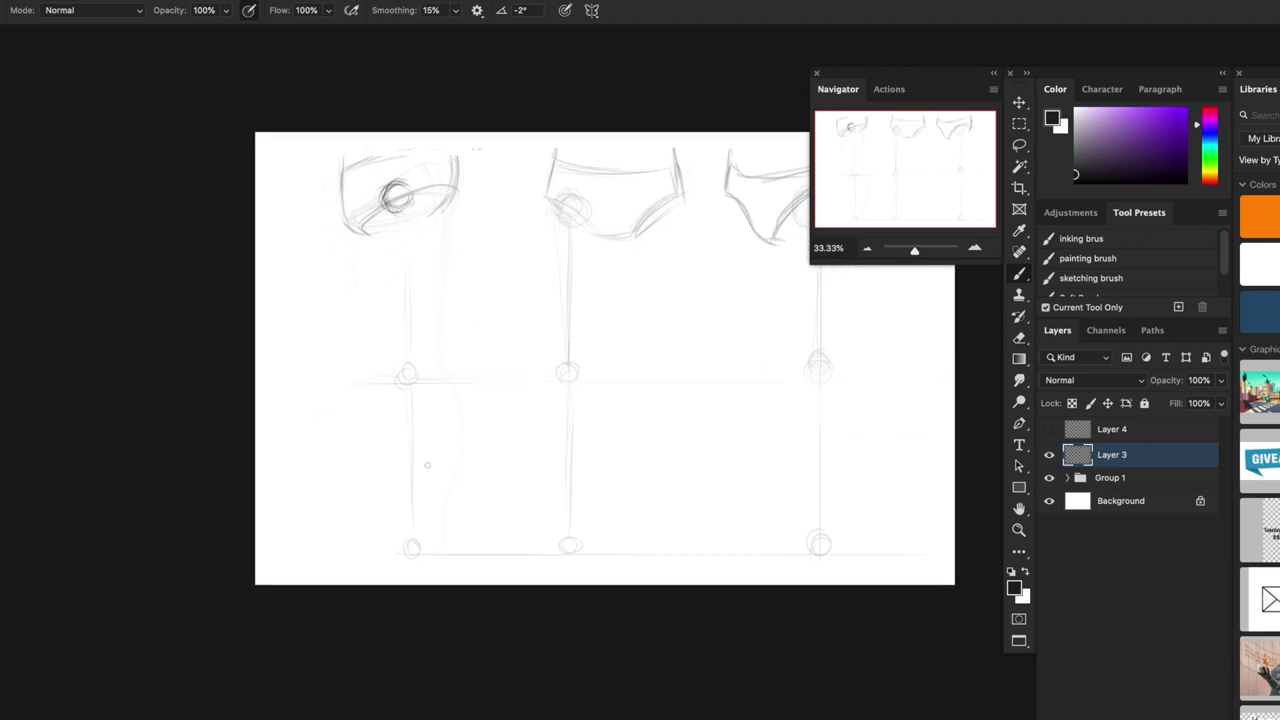
{"action": "left_click_drag", "start_coordinate": [535, 382], "coordinate": [551, 398]}
{"action": "left_click_drag", "start_coordinate": [425, 220], "coordinate": [420, 378]}
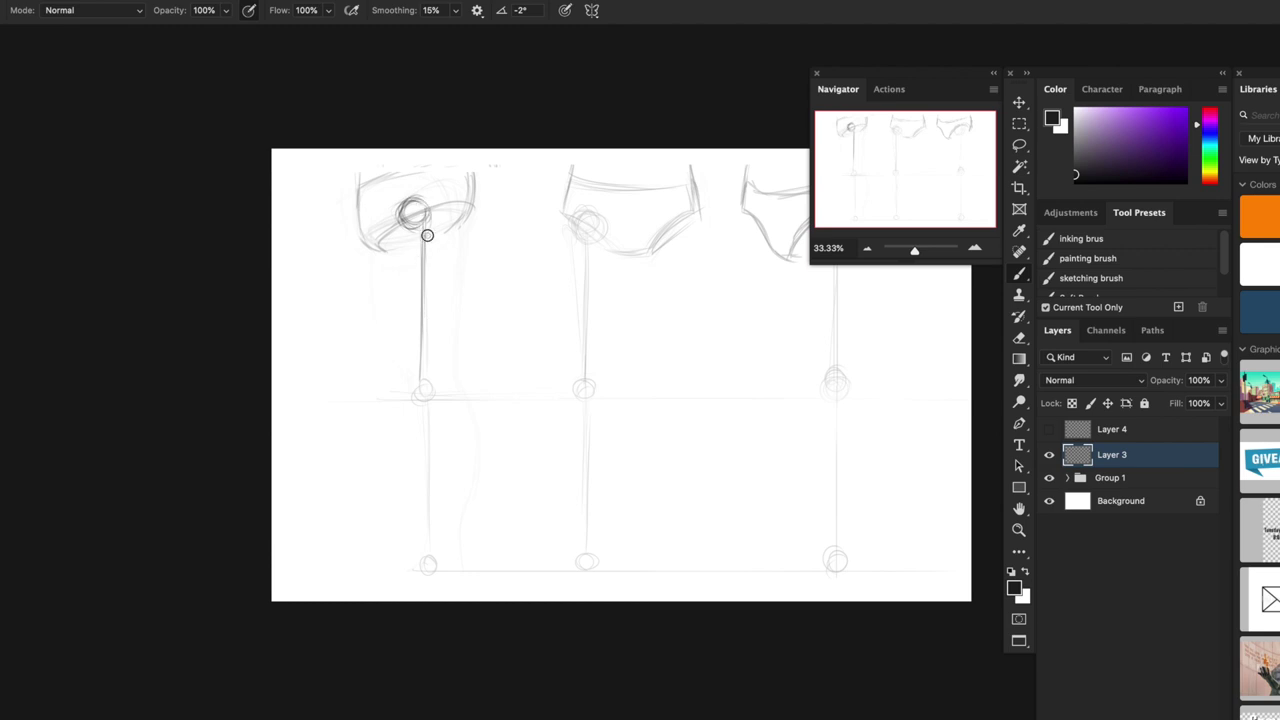
{"action": "mouse_move", "coordinate": [426, 222]}
{"action": "left_mouse_down"}
{"action": "mouse_move", "coordinate": [426, 394]}
{"action": "mouse_move", "coordinate": [440, 383]}
{"action": "mouse_move", "coordinate": [425, 380]}
{"action": "left_mouse_up"}
{"action": "left_click_drag", "start_coordinate": [603, 471], "coordinate": [628, 378]}
{"action": "left_click_drag", "start_coordinate": [451, 297], "coordinate": [455, 470]}
{"action": "key", "text": "Tab"}
{"action": "key", "text": "Tab"}
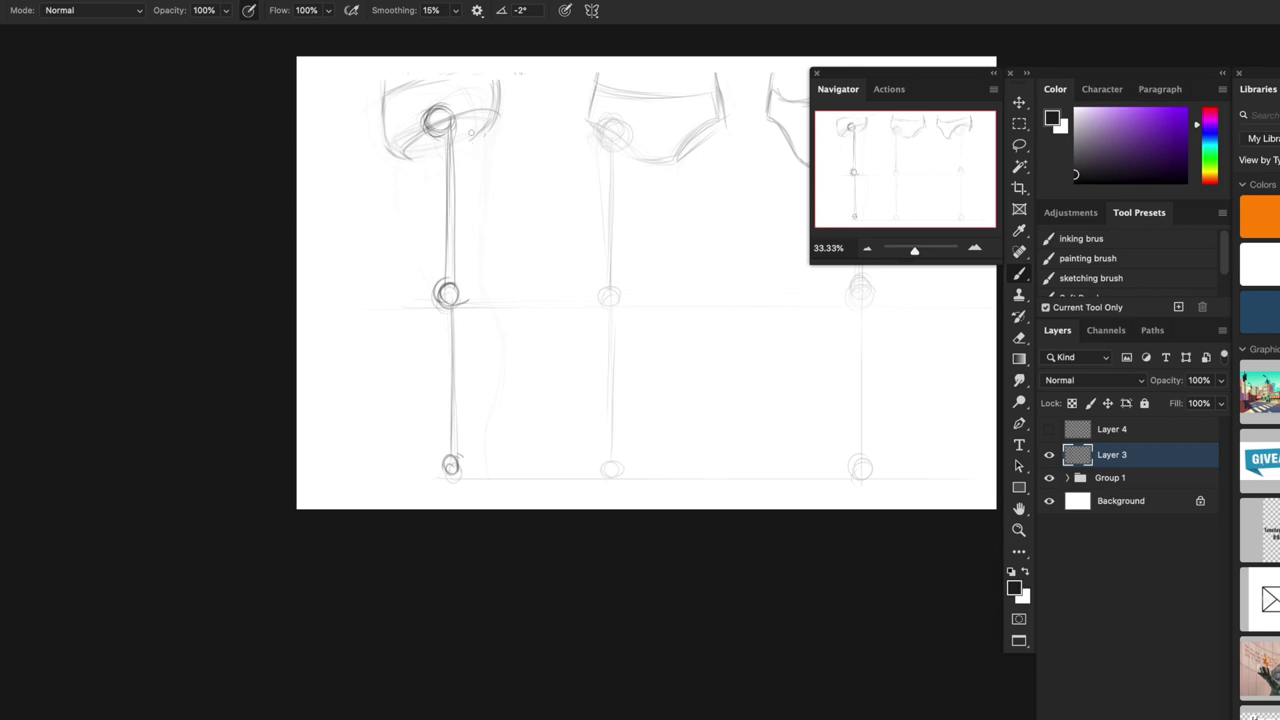
- Sketch offset guide lines with short end ticks behind the thigh and shin of the leftmost leg
{"action": "left_click_drag", "start_coordinate": [475, 150], "coordinate": [475, 257]}
{"action": "left_click_drag", "start_coordinate": [469, 152], "coordinate": [483, 150]}
{"action": "mouse_move", "coordinate": [467, 266]}
{"action": "left_mouse_down"}
{"action": "mouse_move", "coordinate": [485, 268]}
{"action": "mouse_move", "coordinate": [478, 436]}
{"action": "left_mouse_up"}
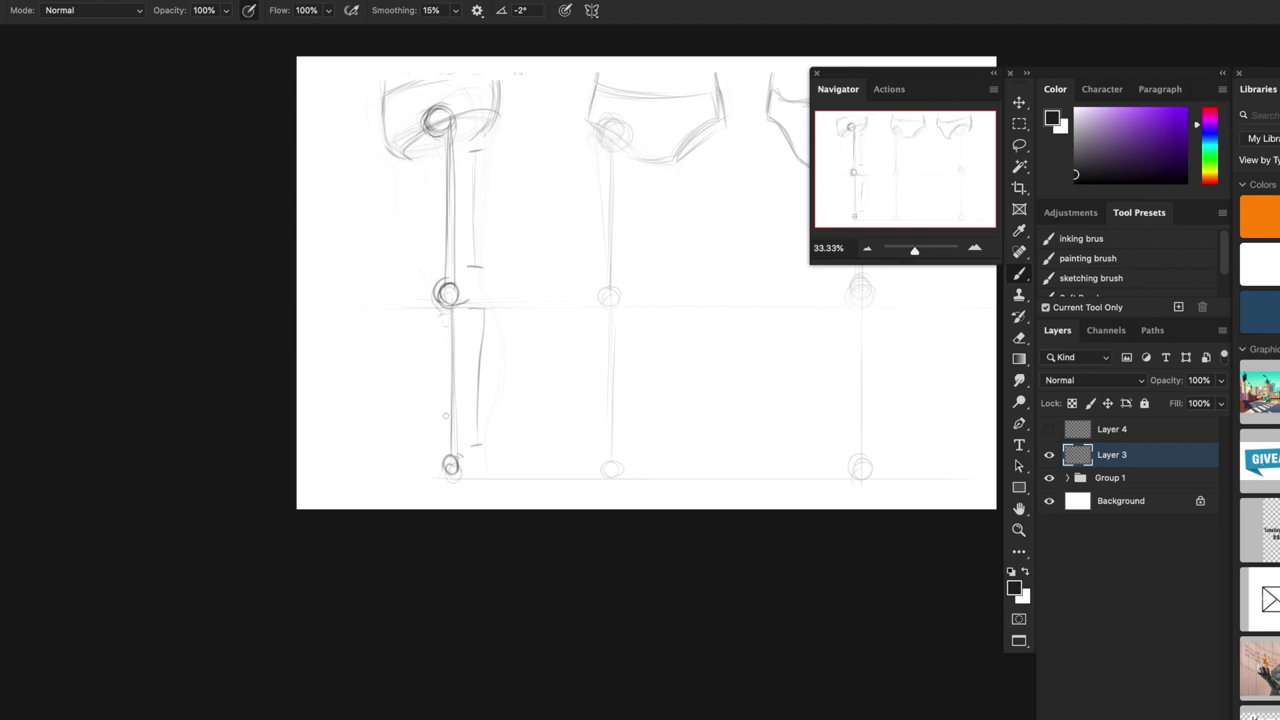
- Erase the dark joint and guide marks from the leftmost leg, and sketch a left-pointing arrow beside its pelvis
{"action": "left_click_drag", "start_coordinate": [482, 312], "coordinate": [500, 418]}
{"action": "left_click_drag", "start_coordinate": [476, 152], "coordinate": [484, 287]}
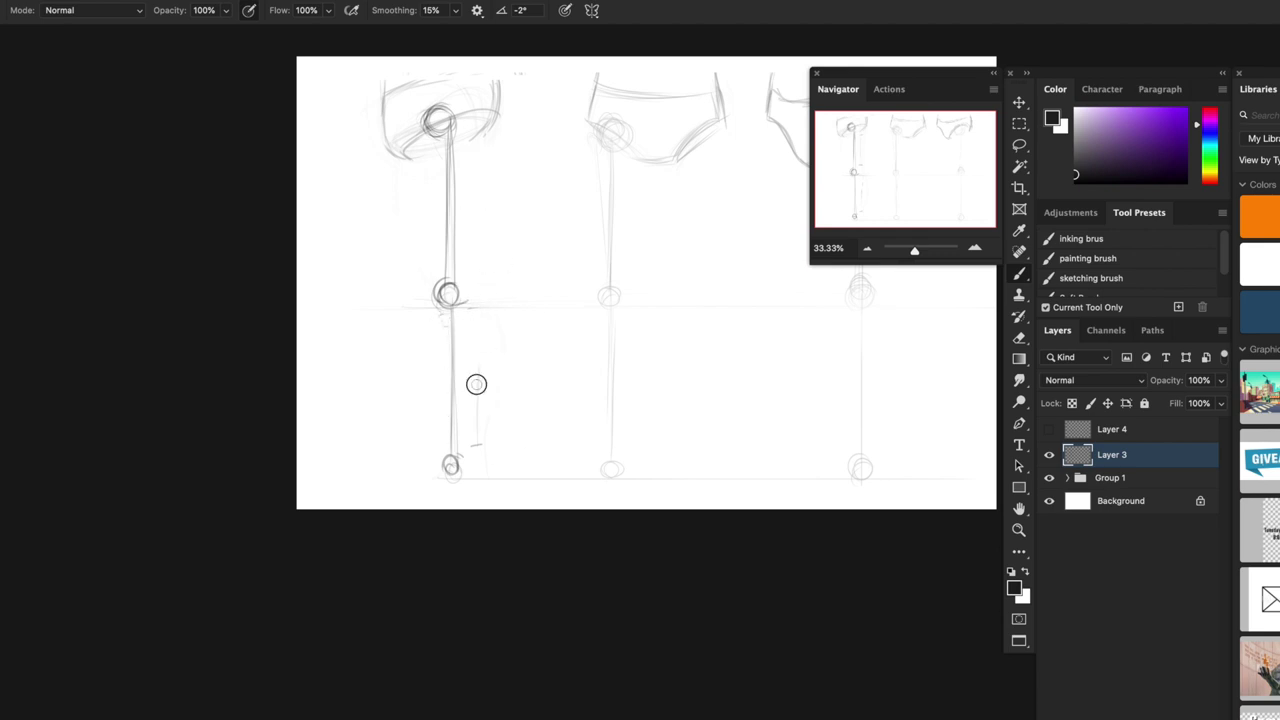
{"action": "left_click_drag", "start_coordinate": [477, 383], "coordinate": [481, 454]}
{"action": "key", "text": "]"}
{"action": "key", "text": "]"}
{"action": "key", "text": "]"}
{"action": "key", "text": "]"}
{"action": "key", "text": "]"}
{"action": "key", "text": "]"}
{"action": "key", "text": "]"}
{"action": "key", "text": "]"}
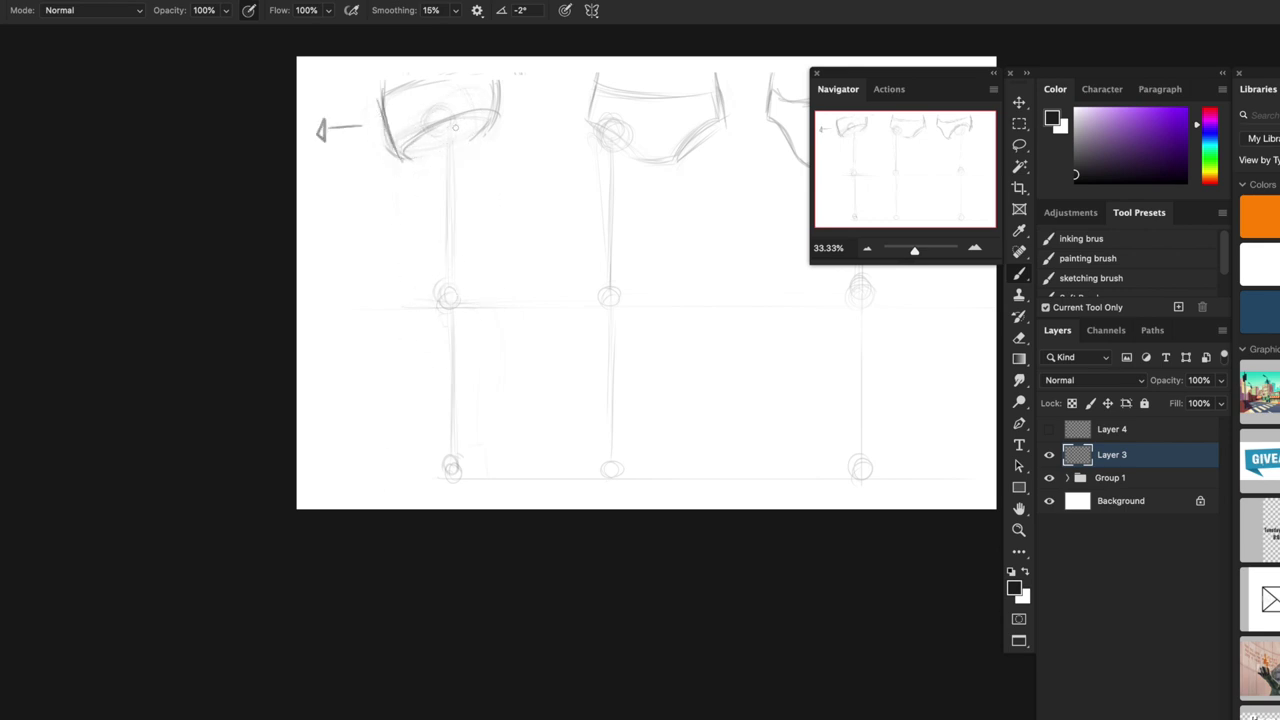
- Redraw the leftmost leg's hip circle and its thigh and shin lines, with offset guide lines behind both segments
{"action": "mouse_move", "coordinate": [455, 127]}
{"action": "left_mouse_down"}
{"action": "mouse_move", "coordinate": [438, 97]}
{"action": "mouse_move", "coordinate": [443, 311]}
{"action": "mouse_move", "coordinate": [462, 277]}
{"action": "left_mouse_up"}
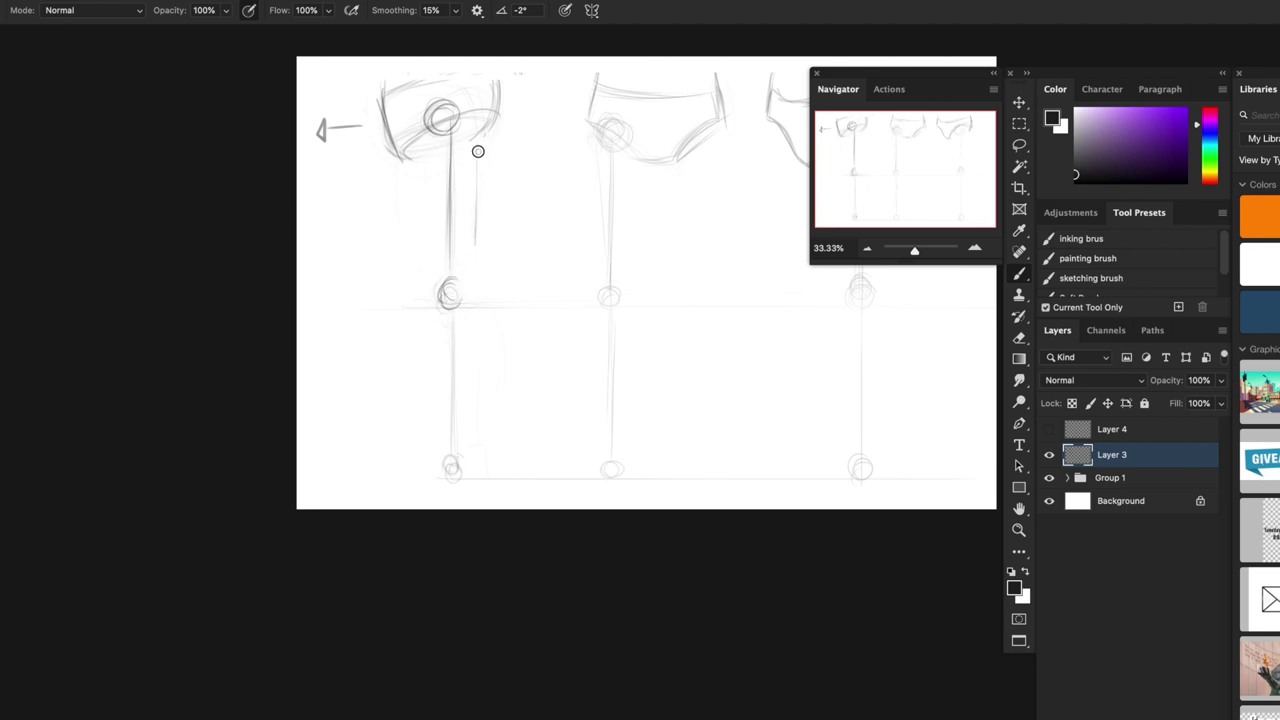
{"action": "left_click_drag", "start_coordinate": [477, 154], "coordinate": [476, 243]}
{"action": "left_click_drag", "start_coordinate": [454, 311], "coordinate": [453, 445]}
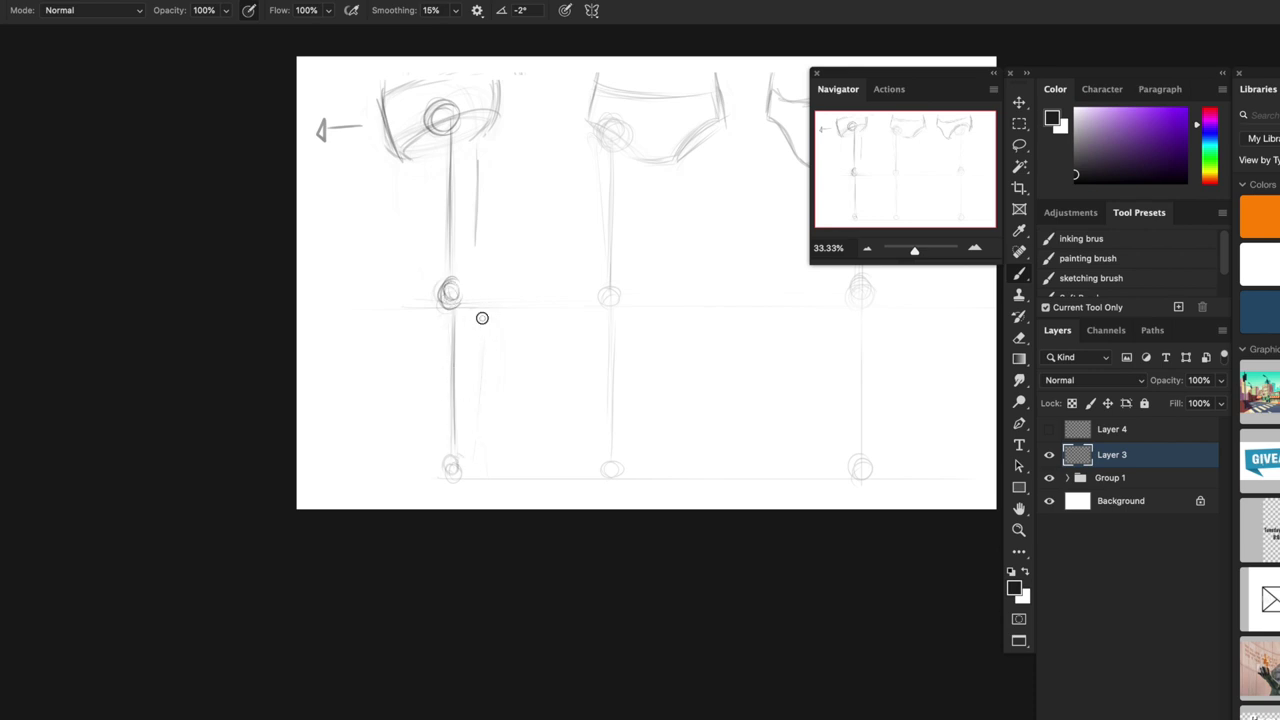
{"action": "left_click_drag", "start_coordinate": [481, 318], "coordinate": [486, 446]}
{"action": "left_click_drag", "start_coordinate": [478, 165], "coordinate": [494, 240]}
{"action": "left_click_drag", "start_coordinate": [493, 394], "coordinate": [495, 442]}
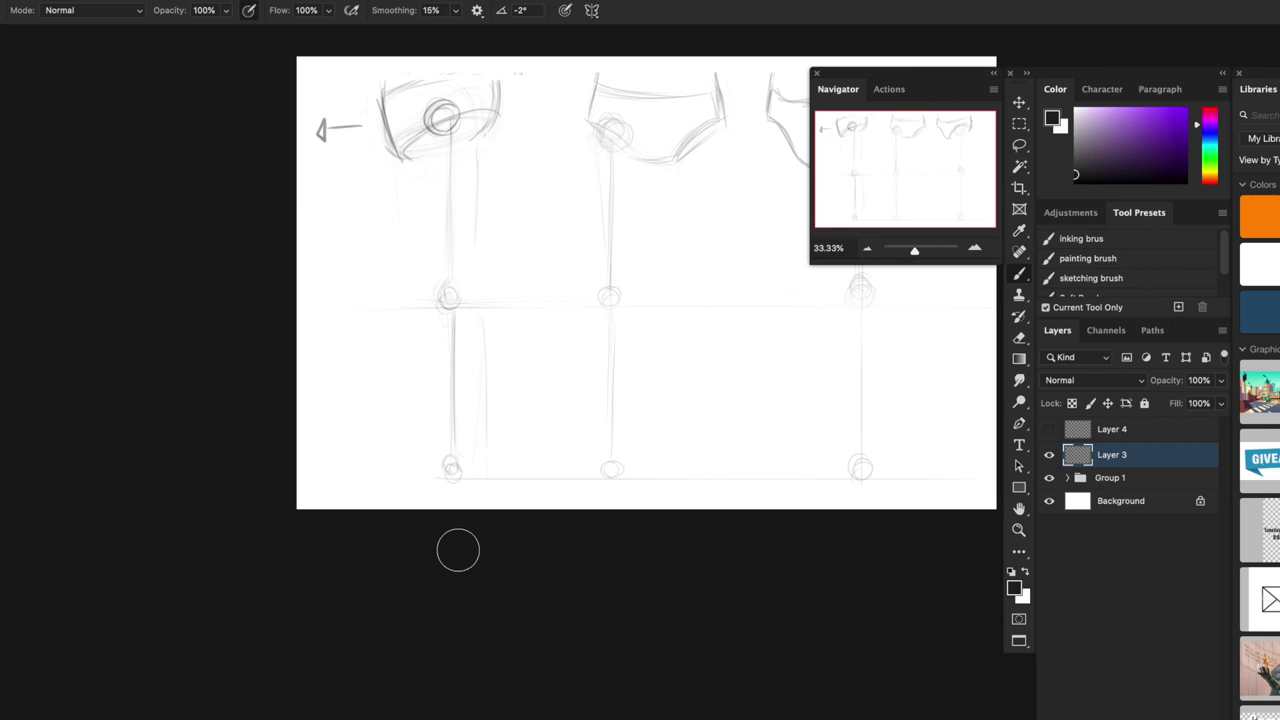
- Mark the ankle and draw the leftmost leg's front thigh contour, curving from the pelvis down to the knee
{"action": "left_click_drag", "start_coordinate": [448, 466], "coordinate": [450, 481]}
{"action": "left_click_drag", "start_coordinate": [393, 121], "coordinate": [397, 167]}
{"action": "mouse_move", "coordinate": [391, 120]}
{"action": "left_mouse_down"}
{"action": "mouse_move", "coordinate": [411, 248]}
{"action": "mouse_move", "coordinate": [450, 308]}
{"action": "left_mouse_up"}
{"action": "left_click_drag", "start_coordinate": [400, 195], "coordinate": [444, 302]}
- Draw the rear contour of the leftmost leg from the back of the hip down to behind the knee
{"action": "mouse_move", "coordinate": [500, 65]}
{"action": "left_mouse_down"}
{"action": "mouse_move", "coordinate": [487, 130]}
{"action": "mouse_move", "coordinate": [497, 112]}
{"action": "mouse_move", "coordinate": [504, 89]}
{"action": "mouse_move", "coordinate": [474, 145]}
{"action": "mouse_move", "coordinate": [489, 105]}
{"action": "mouse_move", "coordinate": [488, 170]}
{"action": "left_mouse_up"}
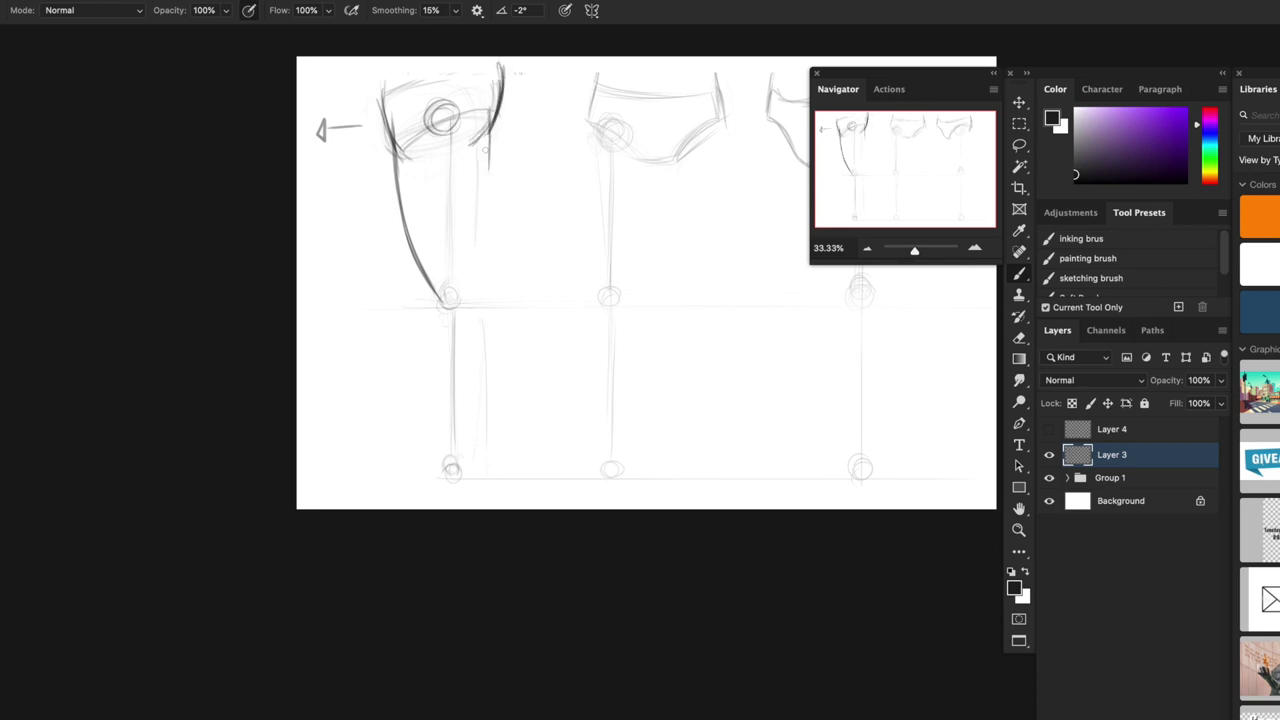
{"action": "left_click_drag", "start_coordinate": [486, 109], "coordinate": [488, 174]}
{"action": "left_click_drag", "start_coordinate": [500, 60], "coordinate": [490, 174]}
{"action": "left_click_drag", "start_coordinate": [496, 108], "coordinate": [488, 222]}
{"action": "left_click_drag", "start_coordinate": [496, 134], "coordinate": [487, 252]}
{"action": "left_click_drag", "start_coordinate": [490, 186], "coordinate": [480, 306]}
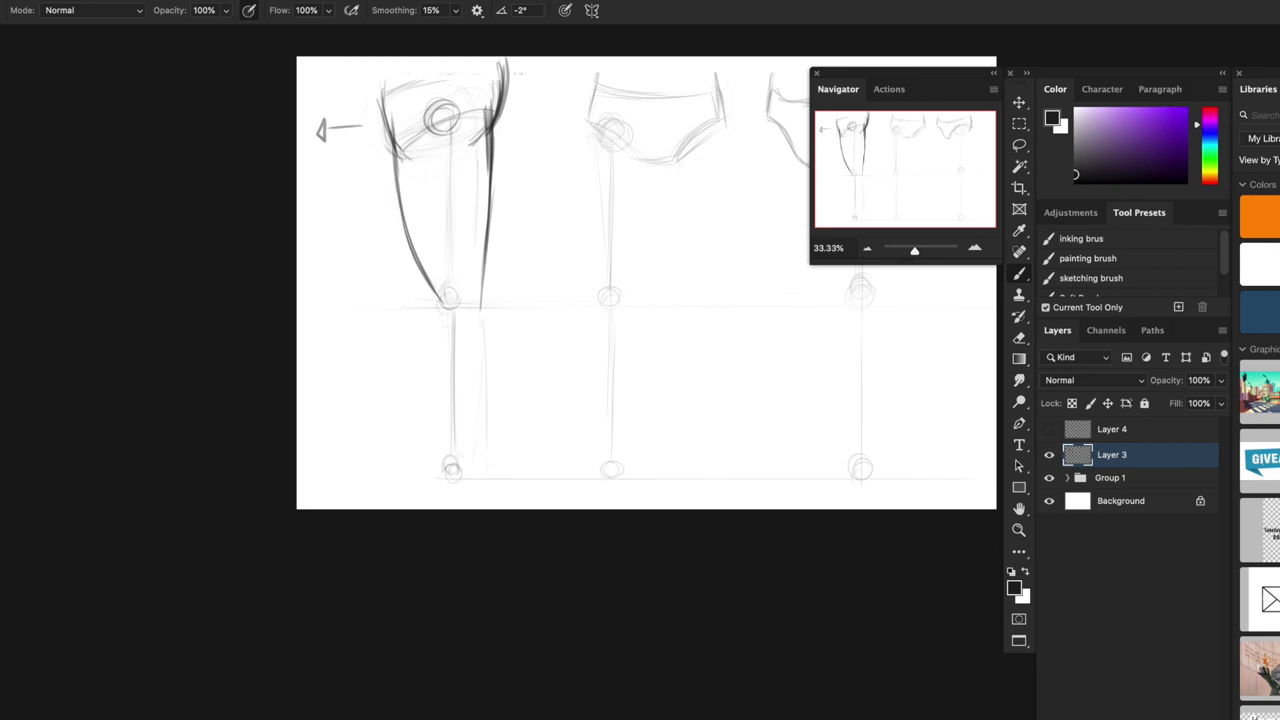
- Reduce the brush size and darken the rear thigh contour with overlapping strokes, then reinforce the front contour
{"action": "left_click_drag", "start_coordinate": [480, 316], "coordinate": [497, 205]}
{"action": "key", "text": "bracketleft"}
{"action": "key", "text": "bracketleft"}
{"action": "key", "text": "bracketleft"}
{"action": "left_click_drag", "start_coordinate": [490, 180], "coordinate": [477, 271]}
{"action": "left_click_drag", "start_coordinate": [490, 204], "coordinate": [477, 283]}
{"action": "left_click_drag", "start_coordinate": [488, 232], "coordinate": [478, 305]}
{"action": "left_click_drag", "start_coordinate": [490, 145], "coordinate": [480, 304]}
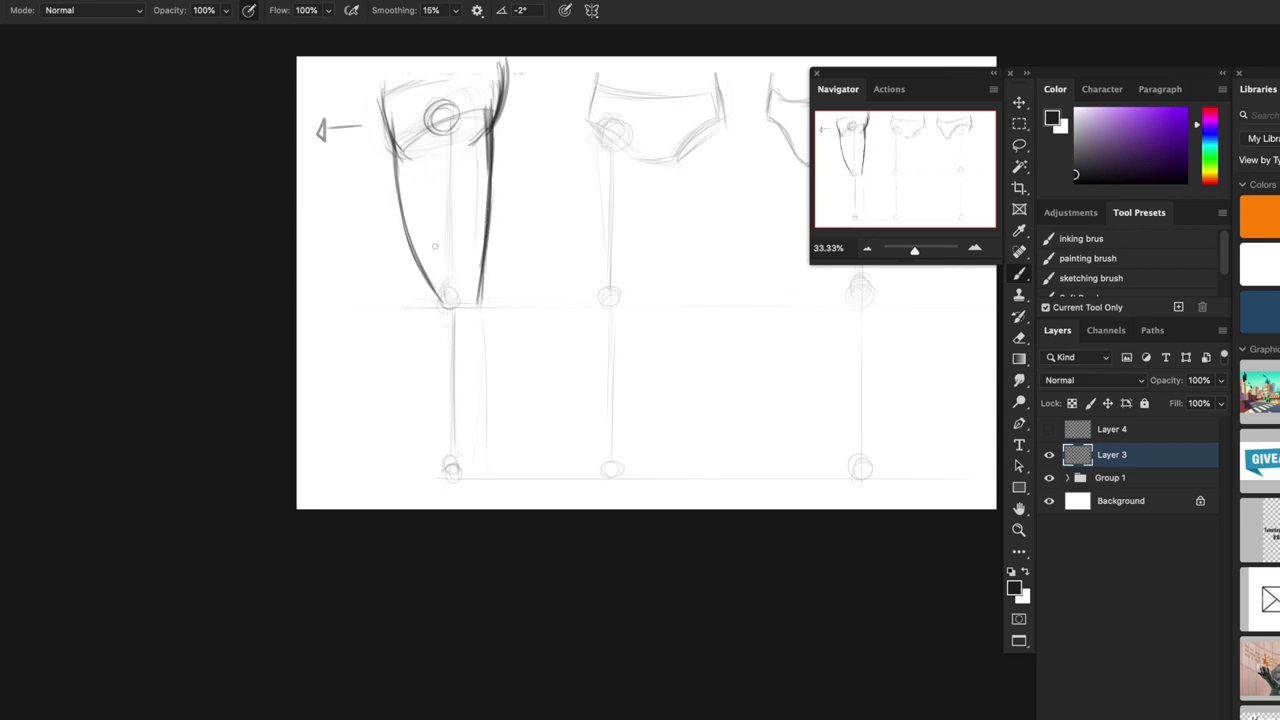
{"action": "left_click_drag", "start_coordinate": [394, 150], "coordinate": [420, 263]}
{"action": "left_click_drag", "start_coordinate": [492, 124], "coordinate": [489, 191]}
- Sketch the kneecap and the femur inside the thigh, with rounded ends at the hip and knee
{"action": "mouse_move", "coordinate": [438, 300]}
{"action": "left_mouse_down"}
{"action": "mouse_move", "coordinate": [447, 313]}
{"action": "mouse_move", "coordinate": [449, 288]}
{"action": "mouse_move", "coordinate": [462, 311]}
{"action": "mouse_move", "coordinate": [437, 314]}
{"action": "mouse_move", "coordinate": [455, 287]}
{"action": "mouse_move", "coordinate": [461, 312]}
{"action": "left_mouse_up"}
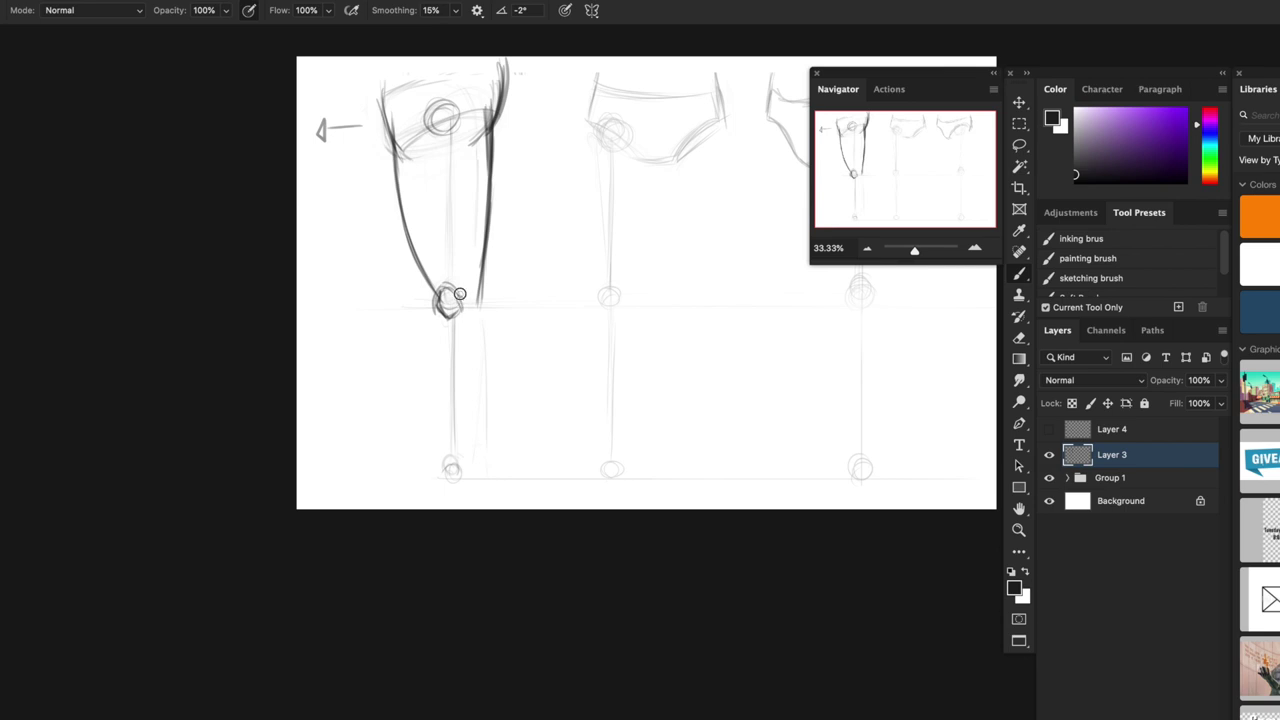
{"action": "mouse_move", "coordinate": [458, 293]}
{"action": "left_mouse_down"}
{"action": "mouse_move", "coordinate": [467, 285]}
{"action": "mouse_move", "coordinate": [443, 276]}
{"action": "mouse_move", "coordinate": [458, 278]}
{"action": "mouse_move", "coordinate": [441, 158]}
{"action": "left_mouse_up"}
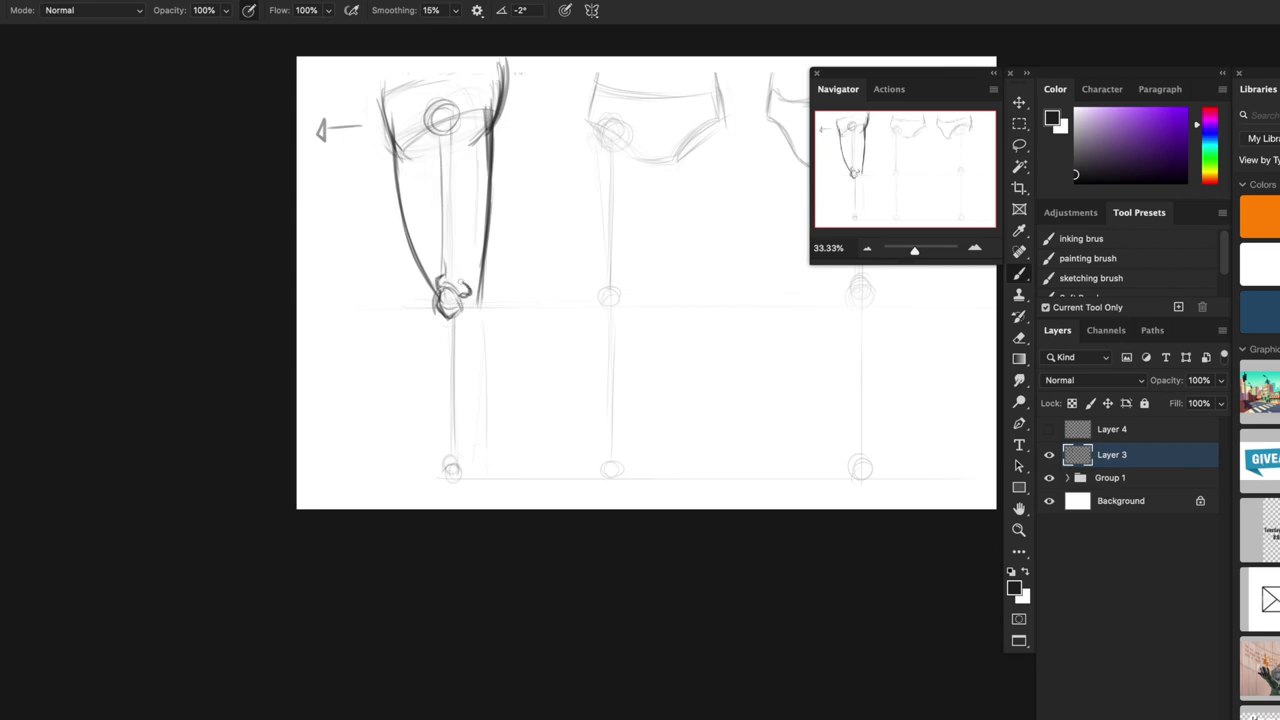
{"action": "mouse_move", "coordinate": [460, 285]}
{"action": "left_mouse_down"}
{"action": "mouse_move", "coordinate": [450, 151]}
{"action": "mouse_move", "coordinate": [465, 115]}
{"action": "mouse_move", "coordinate": [460, 147]}
{"action": "mouse_move", "coordinate": [437, 132]}
{"action": "mouse_move", "coordinate": [441, 148]}
{"action": "left_mouse_up"}
{"action": "mouse_move", "coordinate": [456, 120]}
{"action": "left_mouse_down"}
{"action": "mouse_move", "coordinate": [463, 111]}
{"action": "mouse_move", "coordinate": [443, 250]}
{"action": "left_mouse_up"}
{"action": "left_click_drag", "start_coordinate": [458, 191], "coordinate": [438, 308]}
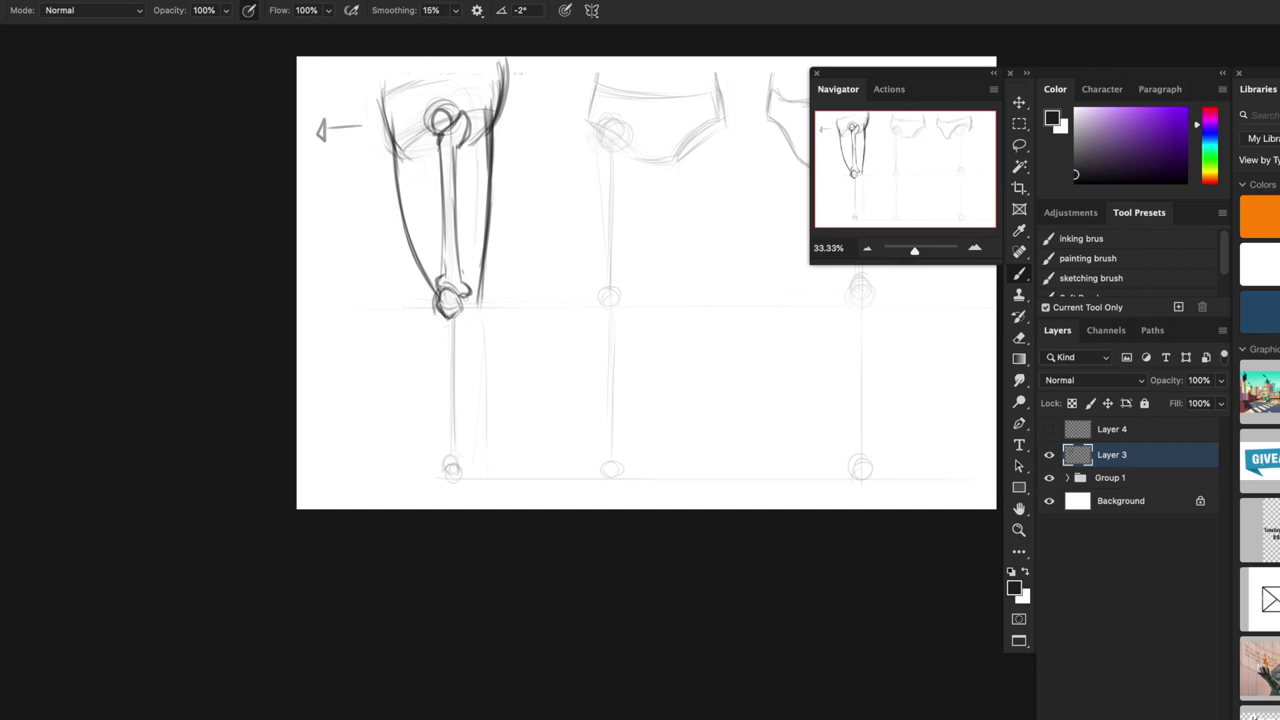
{"action": "left_click_drag", "start_coordinate": [452, 180], "coordinate": [446, 272]}
- Sketch the tibia from below the kneecap to the ankle, with a flared lower end
{"action": "left_click_drag", "start_coordinate": [451, 320], "coordinate": [453, 426]}
{"action": "mouse_move", "coordinate": [453, 361]}
{"action": "left_mouse_down"}
{"action": "mouse_move", "coordinate": [448, 451]}
{"action": "mouse_move", "coordinate": [451, 467]}
{"action": "mouse_move", "coordinate": [469, 468]}
{"action": "left_mouse_up"}
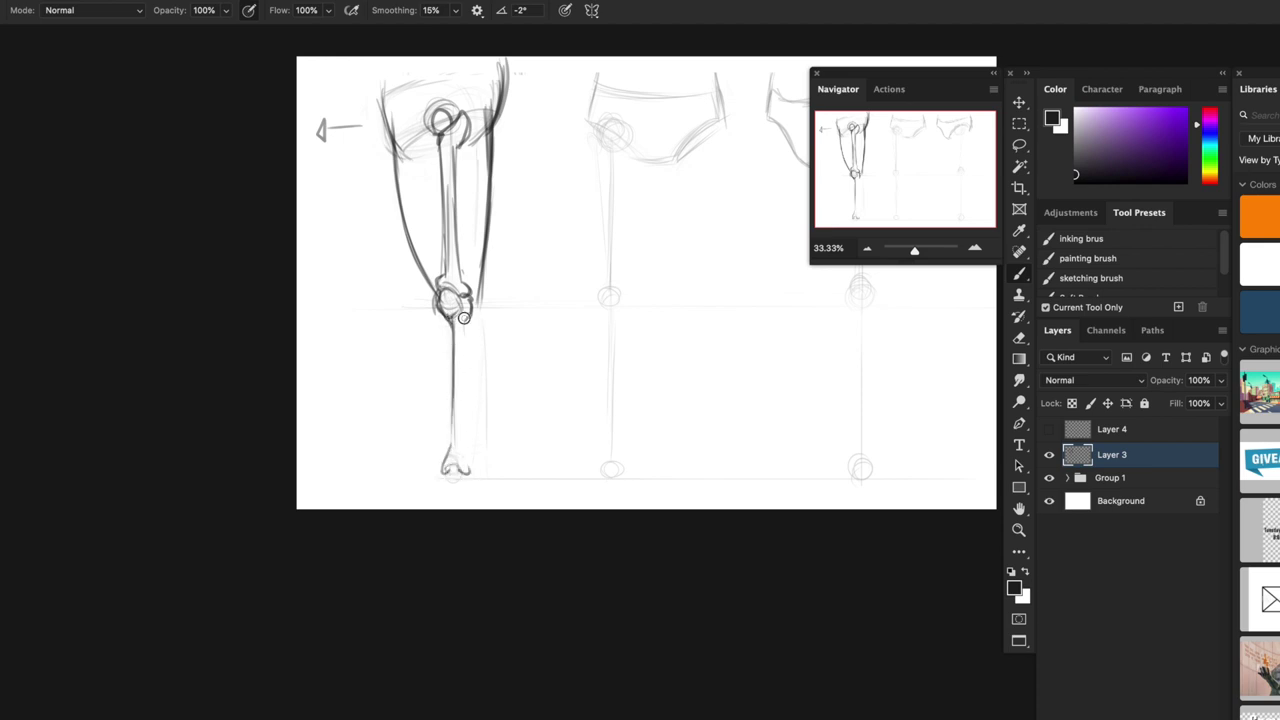
{"action": "left_click_drag", "start_coordinate": [463, 317], "coordinate": [461, 466]}
{"action": "left_click_drag", "start_coordinate": [447, 316], "coordinate": [442, 430]}
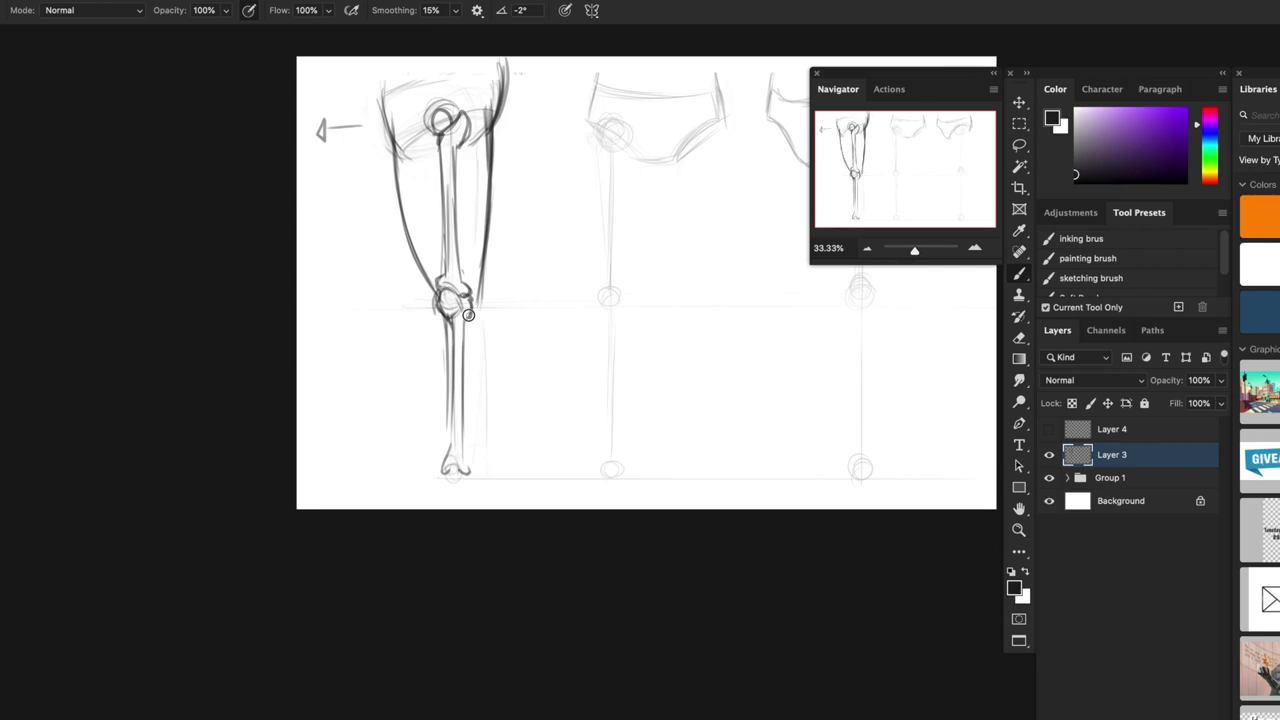
- Sketch the thin fibula behind the tibia, from just below the knee to the ankle
{"action": "left_click_drag", "start_coordinate": [469, 325], "coordinate": [467, 458]}
{"action": "left_click_drag", "start_coordinate": [469, 391], "coordinate": [467, 458]}
{"action": "mouse_move", "coordinate": [477, 319]}
{"action": "left_mouse_down"}
{"action": "mouse_move", "coordinate": [466, 465]}
{"action": "mouse_move", "coordinate": [468, 320]}
{"action": "left_mouse_up"}
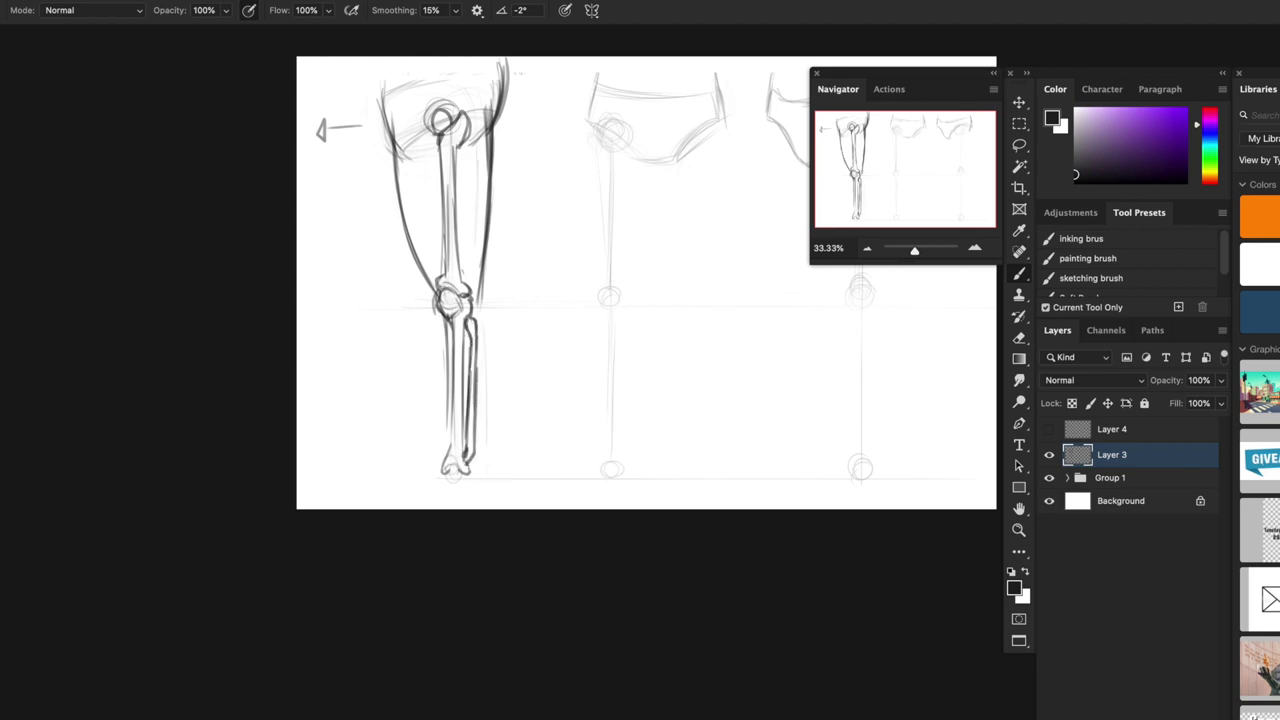
- Fade the dark bones of the side-view leg to faint guides with a large soft eraser
{"action": "key", "text": "super+z"}
{"action": "key", "text": "super+z"}
{"action": "left_click_drag", "start_coordinate": [446, 124], "coordinate": [468, 408]}
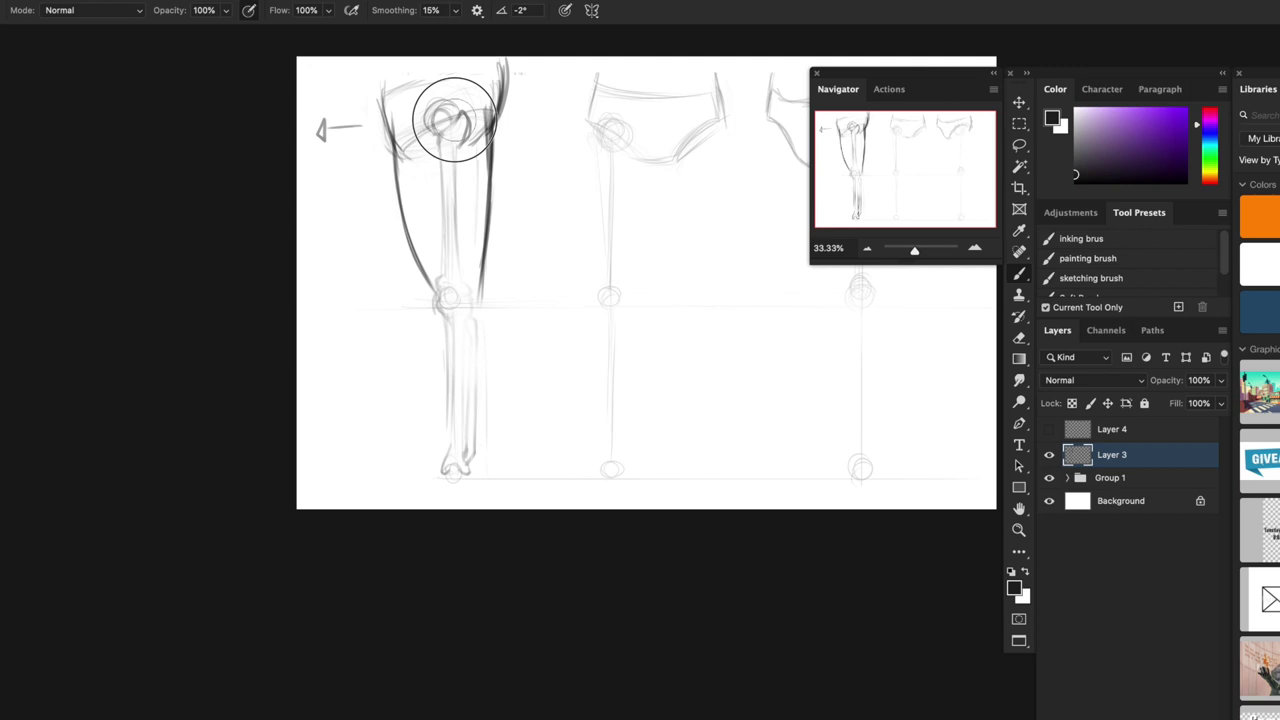
{"action": "left_click_drag", "start_coordinate": [453, 119], "coordinate": [455, 225]}
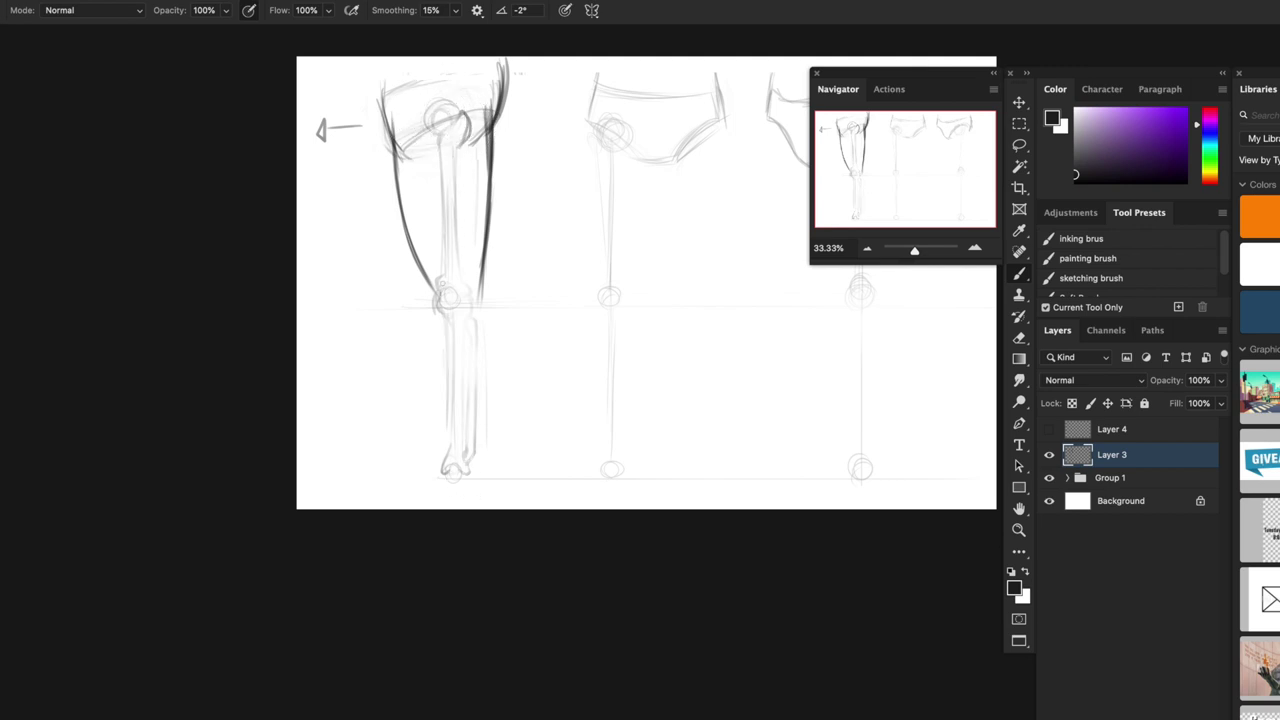
- Darken the front of the side-view knee and, with a smaller brush, draw a curved arrow along the front of the thigh
{"action": "mouse_move", "coordinate": [437, 290]}
{"action": "left_mouse_down"}
{"action": "mouse_move", "coordinate": [447, 317]}
{"action": "mouse_move", "coordinate": [429, 254]}
{"action": "left_mouse_up"}
{"action": "key", "text": "super+z"}
{"action": "mouse_move", "coordinate": [456, 276]}
{"action": "left_mouse_down"}
{"action": "mouse_move", "coordinate": [429, 248]}
{"action": "mouse_move", "coordinate": [459, 272]}
{"action": "mouse_move", "coordinate": [479, 346]}
{"action": "mouse_move", "coordinate": [437, 260]}
{"action": "left_mouse_up"}
{"action": "key", "text": "bracketleft"}
{"action": "key", "text": "bracketleft"}
{"action": "key", "text": "bracketleft"}
{"action": "mouse_move", "coordinate": [373, 162]}
{"action": "left_mouse_down"}
{"action": "mouse_move", "coordinate": [387, 239]}
{"action": "mouse_move", "coordinate": [418, 287]}
{"action": "left_mouse_up"}
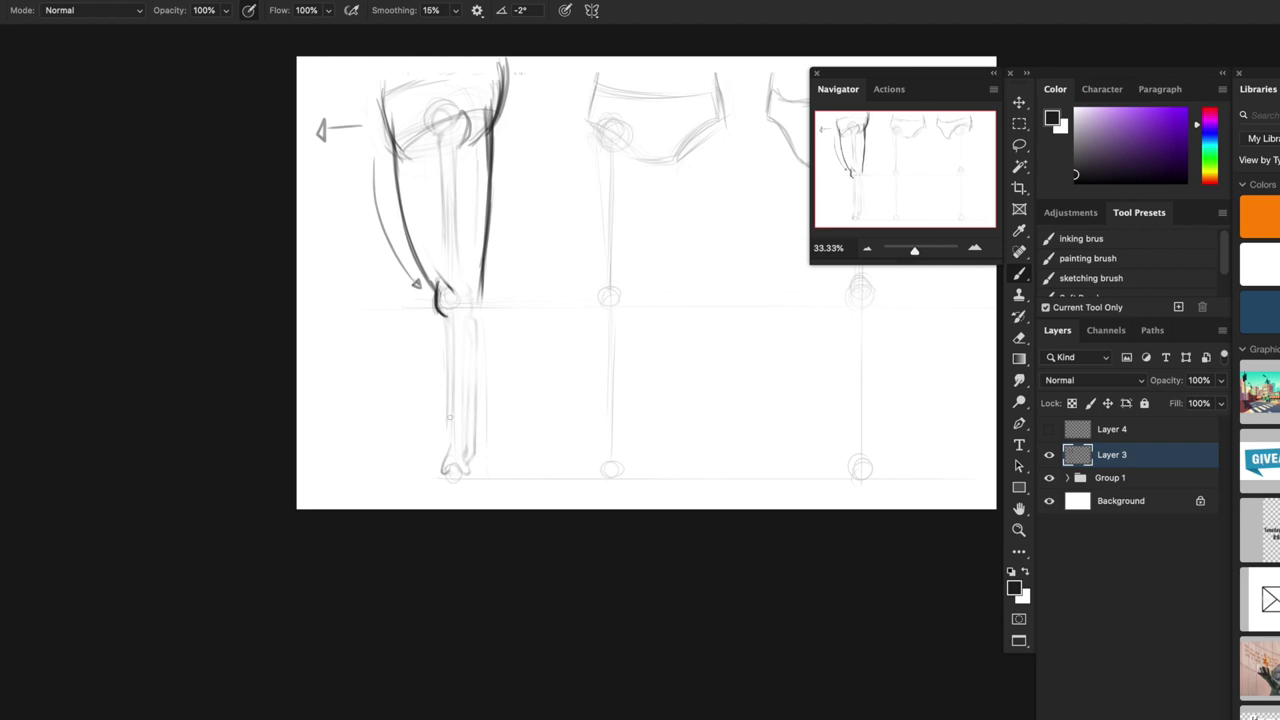
- Sketch the shin contour from below the kneecap to the ankle and sweep it forward onto the foot
{"action": "mouse_move", "coordinate": [457, 404]}
{"action": "left_mouse_down"}
{"action": "mouse_move", "coordinate": [465, 312]}
{"action": "mouse_move", "coordinate": [469, 395]}
{"action": "left_mouse_up"}
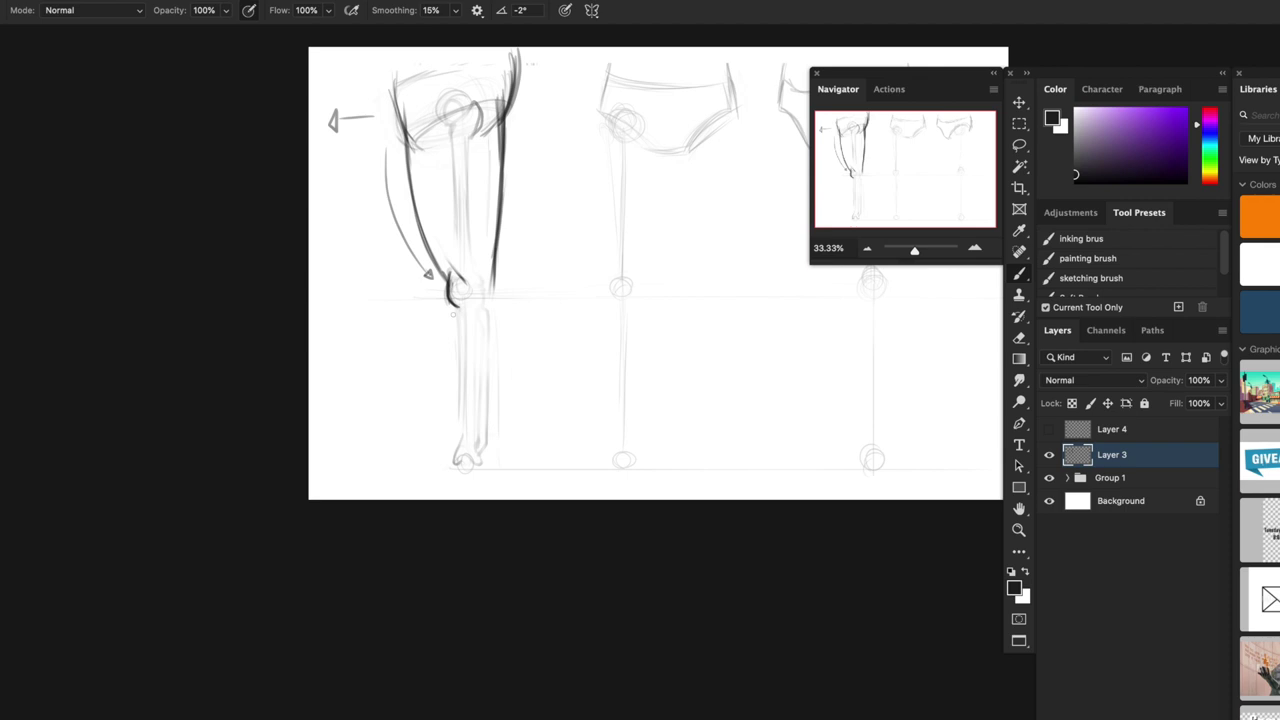
{"action": "mouse_move", "coordinate": [455, 304]}
{"action": "left_mouse_down"}
{"action": "mouse_move", "coordinate": [456, 357]}
{"action": "mouse_move", "coordinate": [453, 300]}
{"action": "mouse_move", "coordinate": [459, 402]}
{"action": "mouse_move", "coordinate": [437, 468]}
{"action": "left_mouse_up"}
{"action": "left_click_drag", "start_coordinate": [460, 424], "coordinate": [435, 470]}
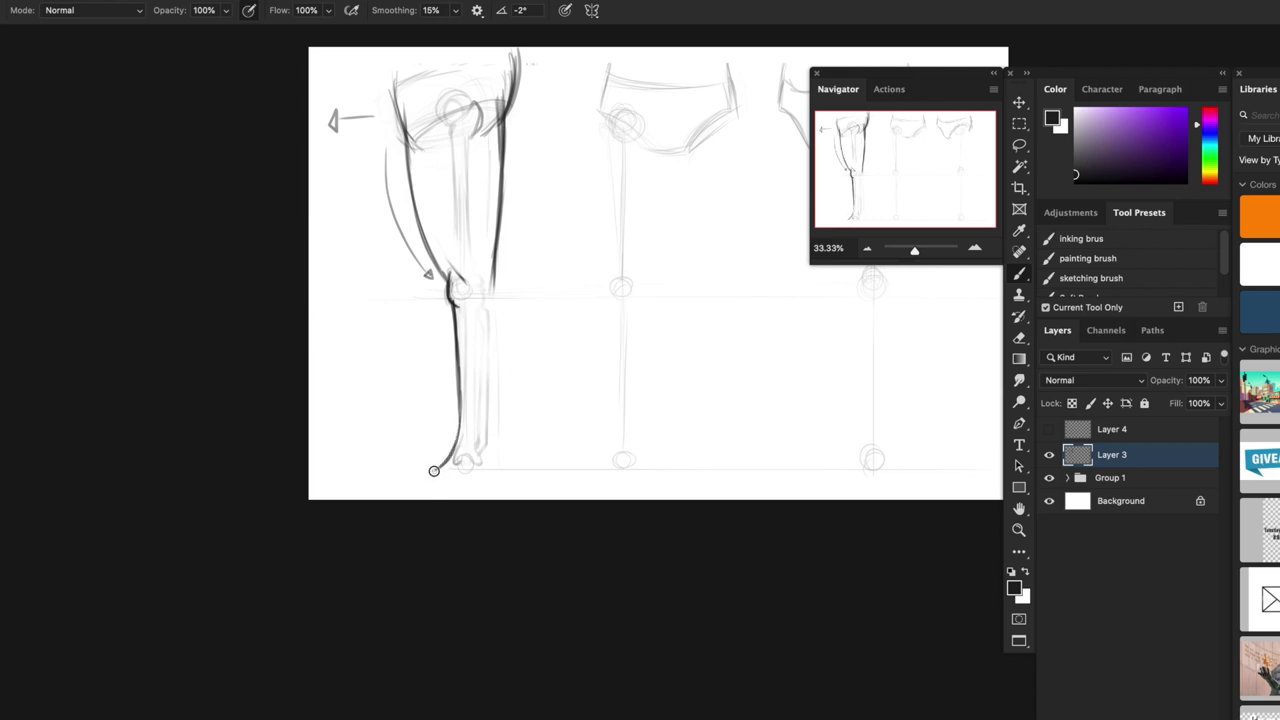
{"action": "left_click_drag", "start_coordinate": [458, 412], "coordinate": [436, 468]}
{"action": "key", "text": "ctrl+z"}
{"action": "left_click_drag", "start_coordinate": [456, 432], "coordinate": [414, 478]}
- Sketch the bulging upper calf behind the side-view knee, with loose guide lines behind the thigh and calf
{"action": "left_click_drag", "start_coordinate": [495, 257], "coordinate": [491, 312]}
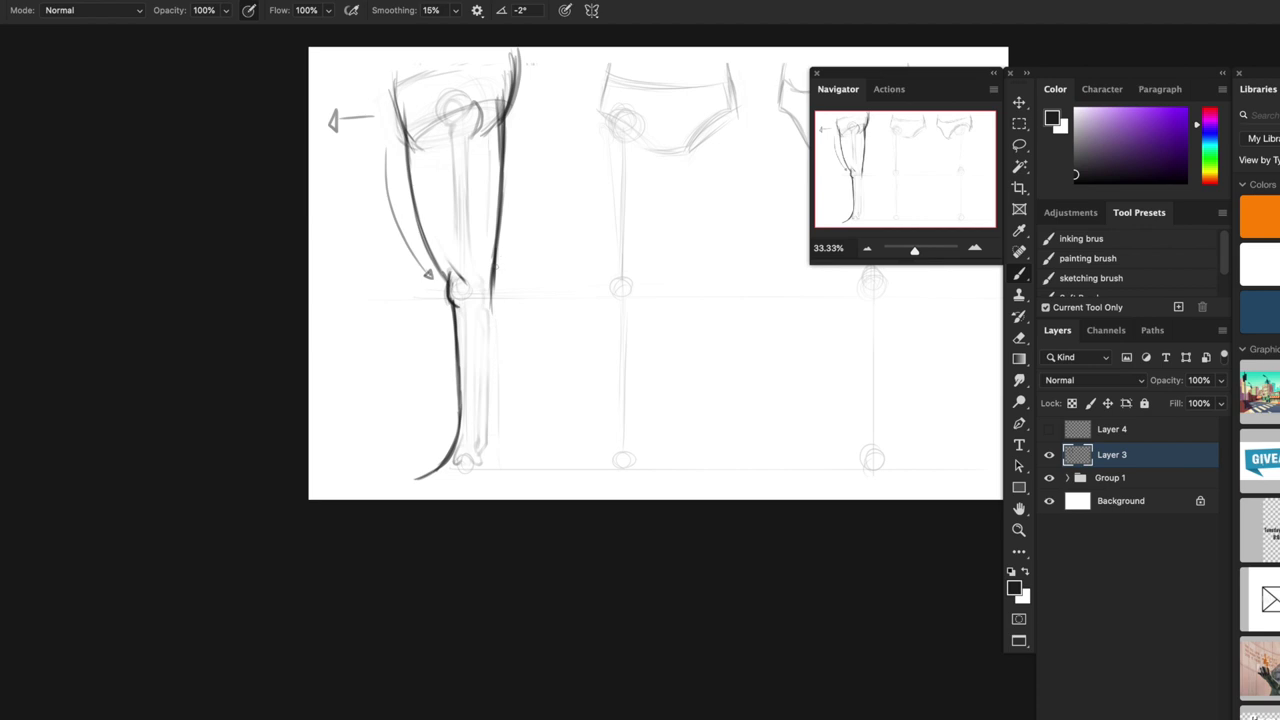
{"action": "left_click_drag", "start_coordinate": [495, 258], "coordinate": [509, 318]}
{"action": "mouse_move", "coordinate": [521, 138]}
{"action": "left_mouse_down"}
{"action": "mouse_move", "coordinate": [509, 248]}
{"action": "mouse_move", "coordinate": [522, 415]}
{"action": "left_mouse_up"}
{"action": "left_click_drag", "start_coordinate": [498, 289], "coordinate": [500, 394]}
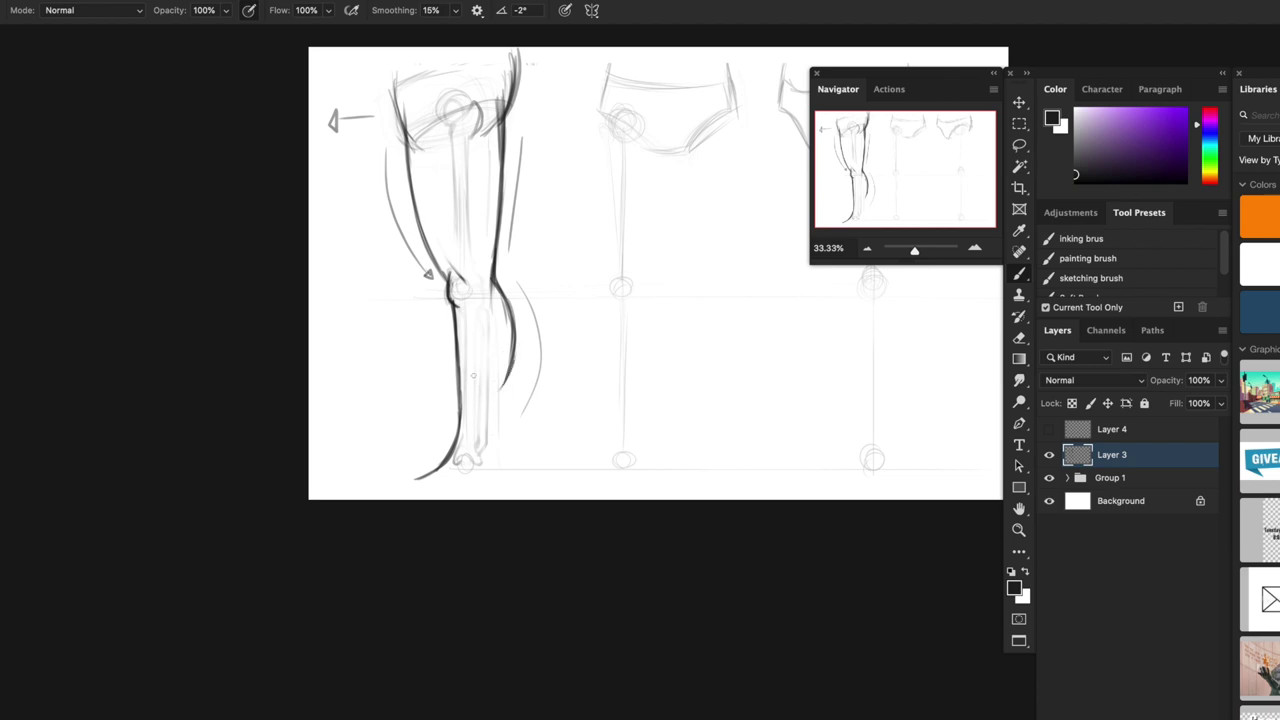
- Continue the calf contour down to the heel, suggest the calf muscle's lower edge, and darken the top of the foot
{"action": "left_click_drag", "start_coordinate": [507, 384], "coordinate": [480, 310]}
{"action": "mouse_move", "coordinate": [510, 371]}
{"action": "left_mouse_down"}
{"action": "mouse_move", "coordinate": [490, 443]}
{"action": "mouse_move", "coordinate": [493, 408]}
{"action": "left_mouse_up"}
{"action": "mouse_move", "coordinate": [511, 364]}
{"action": "left_mouse_down"}
{"action": "mouse_move", "coordinate": [486, 457]}
{"action": "mouse_move", "coordinate": [494, 476]}
{"action": "left_mouse_up"}
{"action": "left_click_drag", "start_coordinate": [408, 486], "coordinate": [456, 430]}
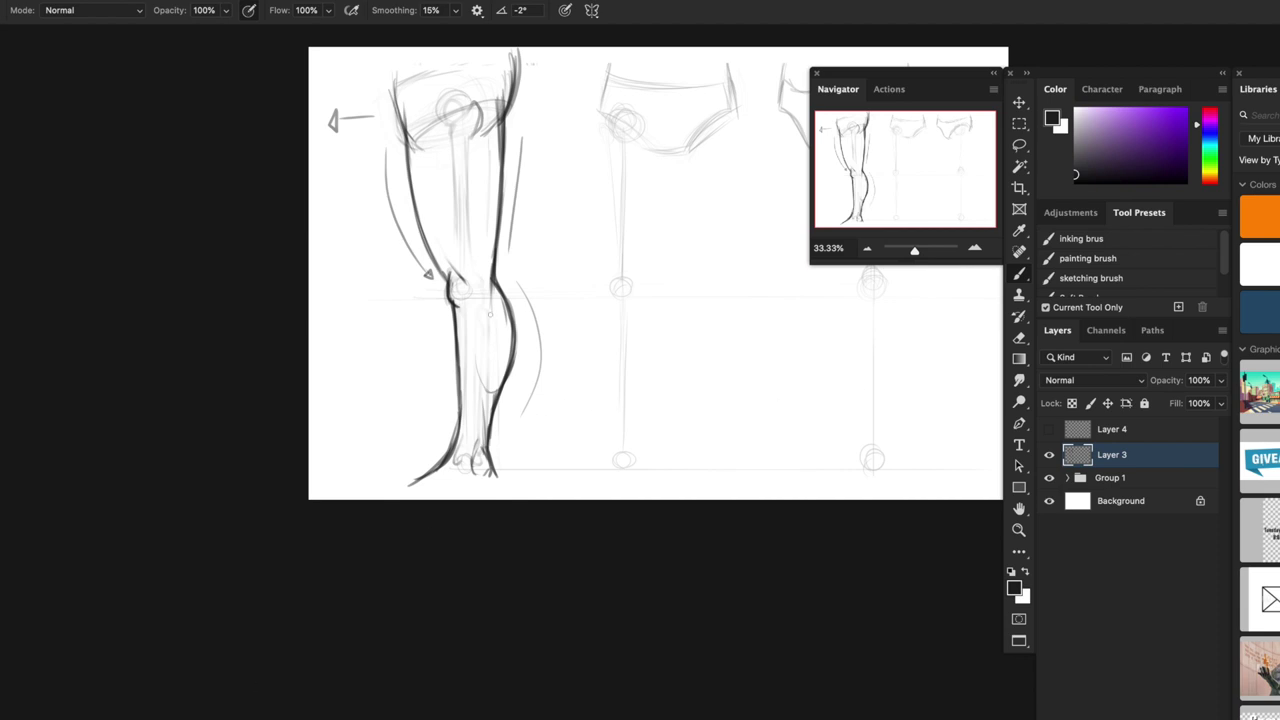
- Draw a small schematic leg beside the side view, with a blocky thigh, a tapered lower leg and a knee joint
{"action": "left_click_drag", "start_coordinate": [548, 181], "coordinate": [548, 246]}
{"action": "mouse_move", "coordinate": [570, 181]}
{"action": "left_mouse_down"}
{"action": "mouse_move", "coordinate": [583, 256]}
{"action": "mouse_move", "coordinate": [571, 326]}
{"action": "left_mouse_up"}
{"action": "left_click_drag", "start_coordinate": [586, 260], "coordinate": [572, 331]}
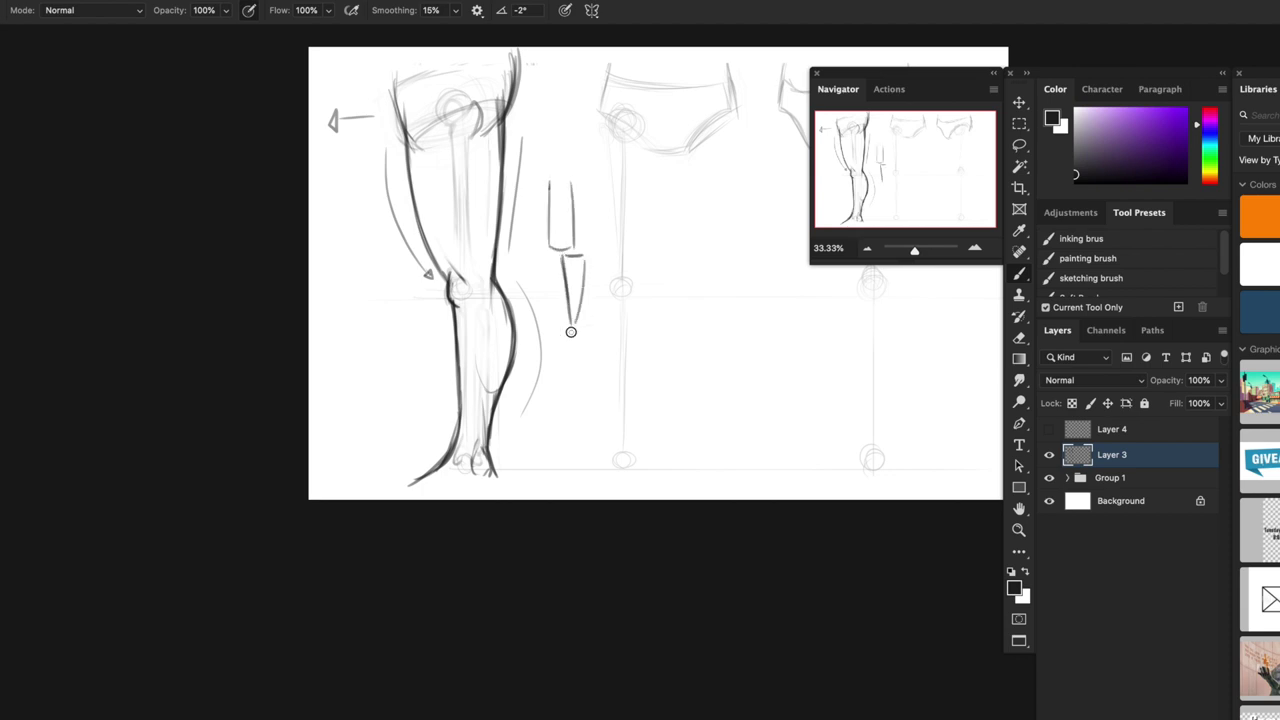
{"action": "left_click_drag", "start_coordinate": [548, 247], "coordinate": [571, 246]}
{"action": "mouse_move", "coordinate": [552, 182]}
{"action": "left_mouse_down"}
{"action": "mouse_move", "coordinate": [551, 245]}
{"action": "mouse_move", "coordinate": [565, 250]}
{"action": "left_mouse_up"}
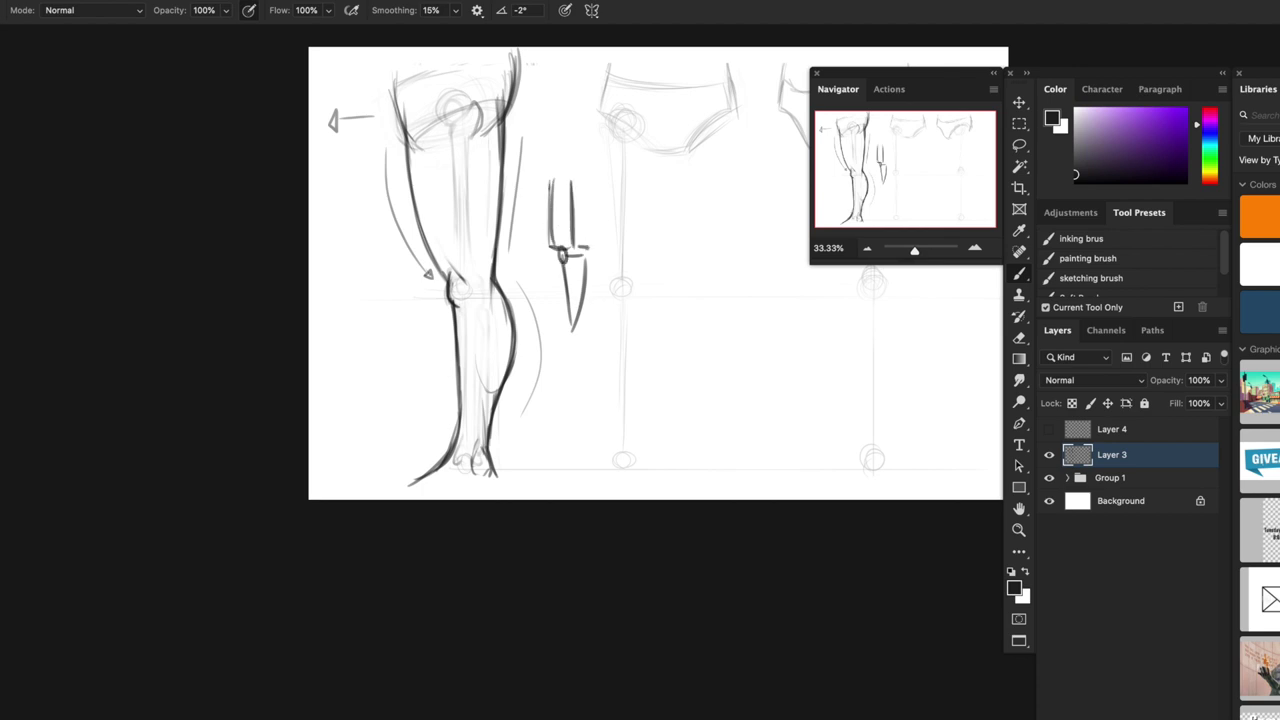
- Add a knee arrow, ankle joint and foot to the schematic leg, and round off the top of the side-view thigh
{"action": "left_click_drag", "start_coordinate": [569, 247], "coordinate": [590, 252]}
{"action": "mouse_move", "coordinate": [572, 329]}
{"action": "left_mouse_down"}
{"action": "mouse_move", "coordinate": [543, 345]}
{"action": "mouse_move", "coordinate": [581, 349]}
{"action": "mouse_move", "coordinate": [580, 337]}
{"action": "left_mouse_up"}
{"action": "left_click_drag", "start_coordinate": [420, 98], "coordinate": [484, 70]}
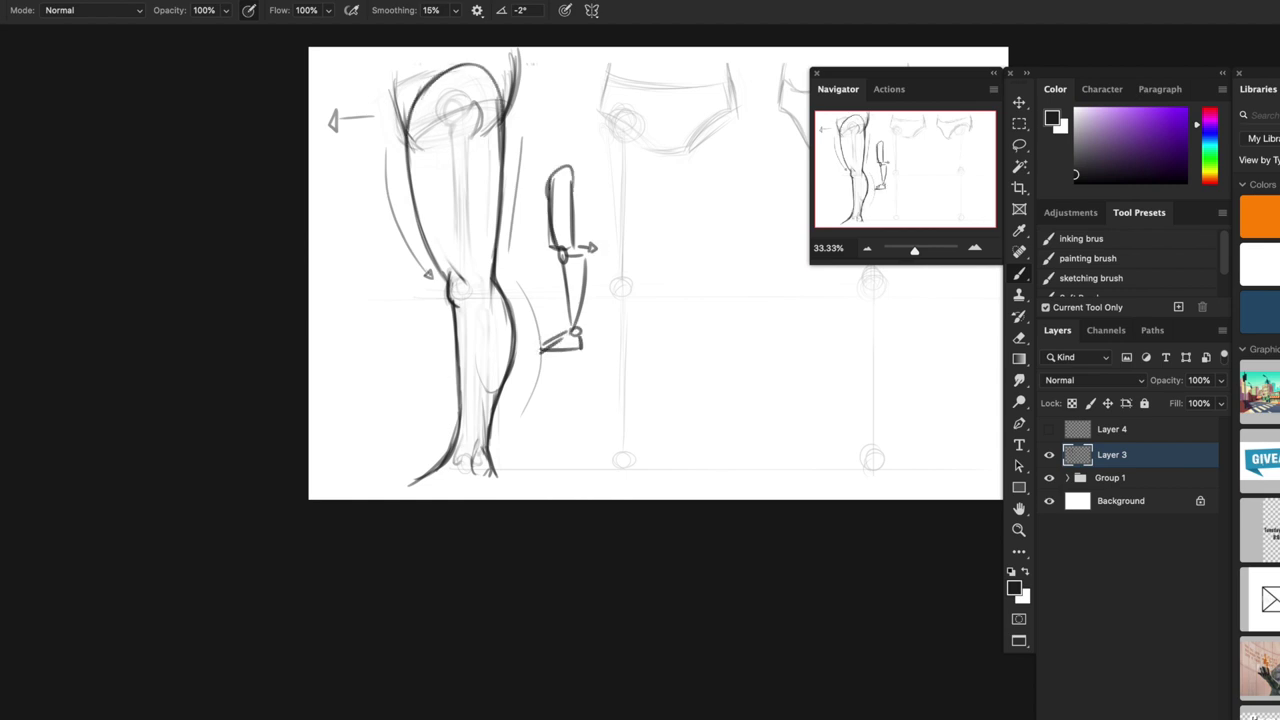
{"action": "mouse_move", "coordinate": [409, 134]}
{"action": "left_mouse_down"}
{"action": "mouse_move", "coordinate": [496, 84]}
{"action": "mouse_move", "coordinate": [410, 136]}
{"action": "left_mouse_up"}
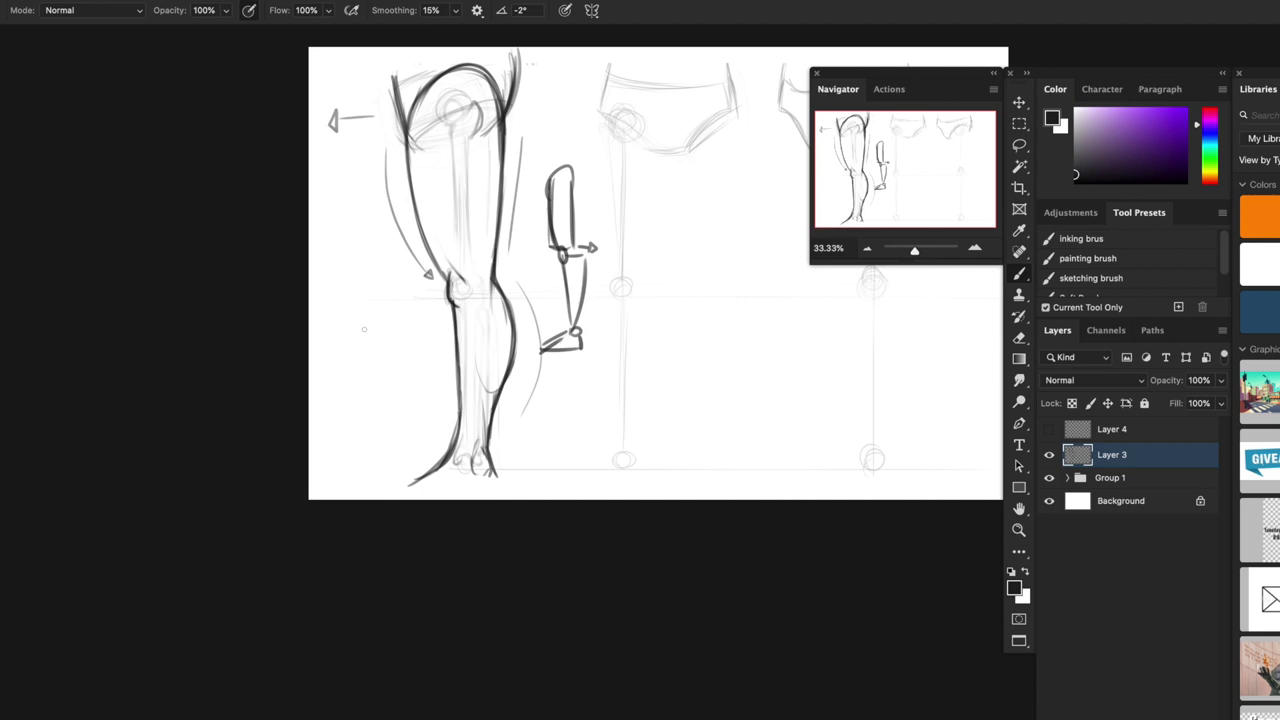
- Move the small schematic leg to the empty space in front of the side-view leg
{"action": "scroll", "coordinate": [364, 328], "scroll_direction": "right", "scroll_amount": 3}
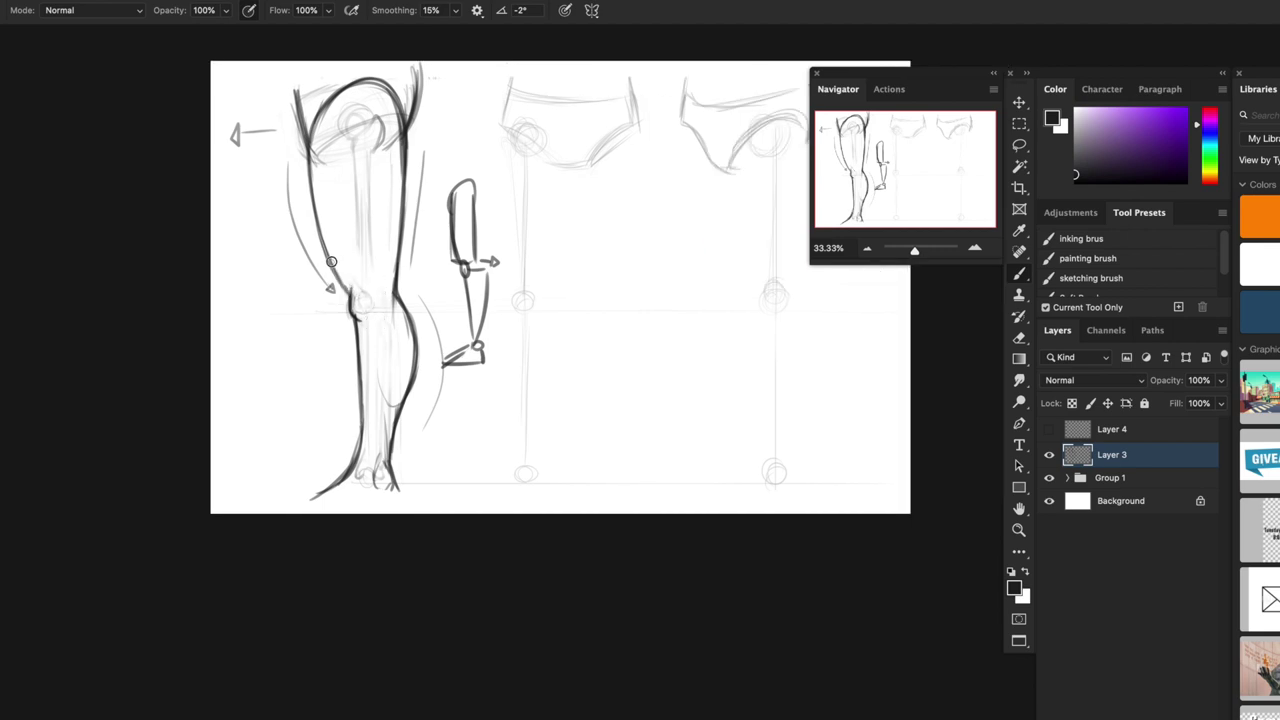
{"action": "scroll", "coordinate": [680, 337], "scroll_direction": "down", "scroll_amount": 3}
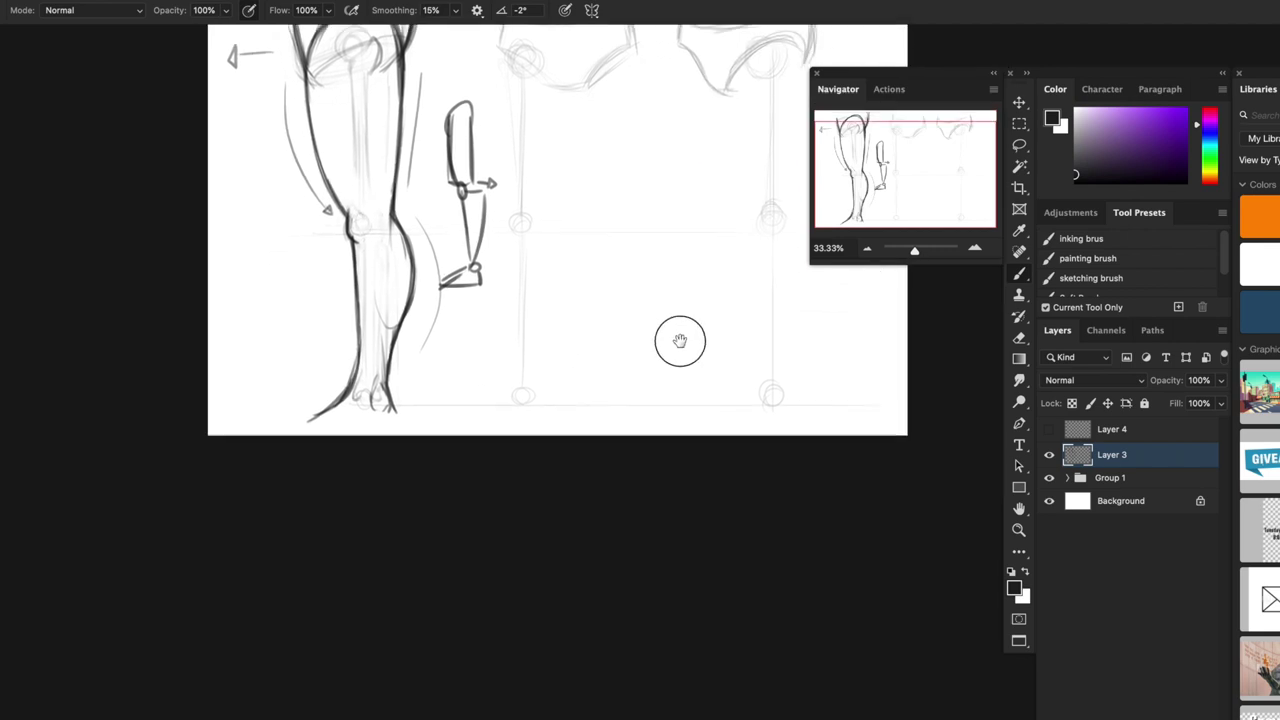
{"action": "left_click_drag", "start_coordinate": [680, 374], "coordinate": [576, 545]}
{"action": "left_click_drag", "start_coordinate": [609, 468], "coordinate": [679, 441]}
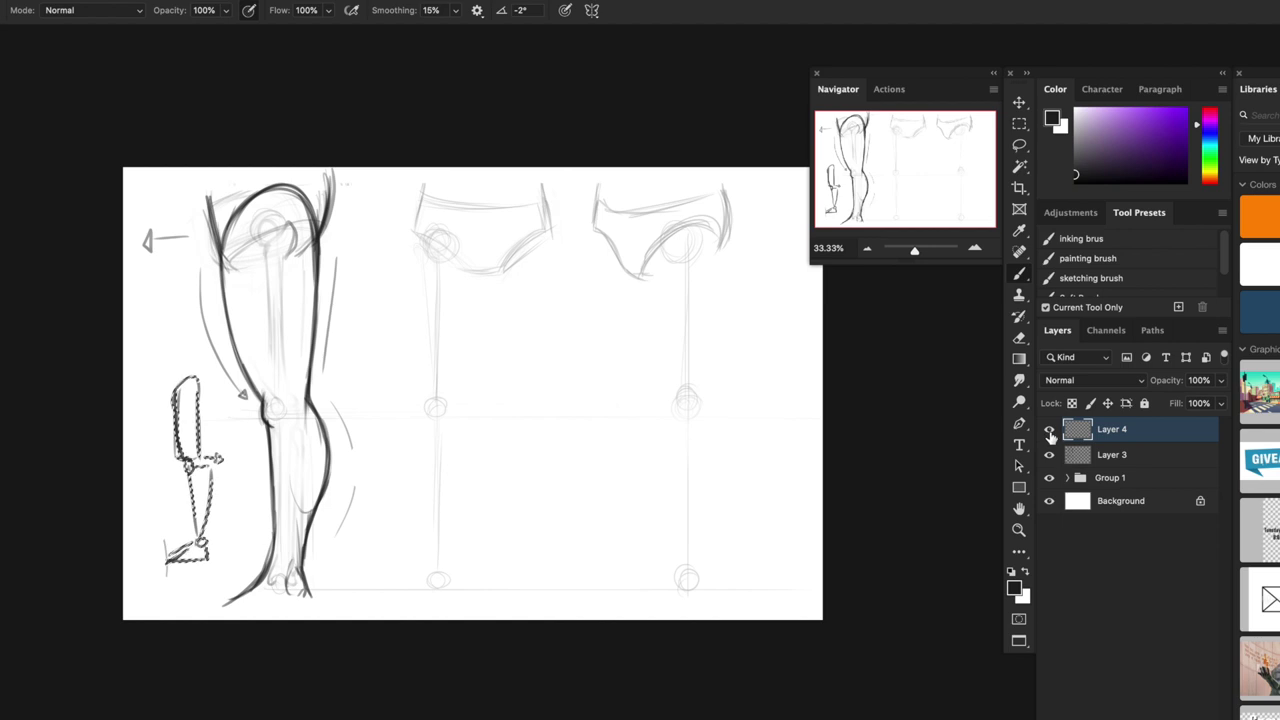
- On Layer 4, use the sketching brush at a small size to draw the outer and inner contours of the front-view thigh
{"action": "left_click", "coordinate": [1082, 261]}
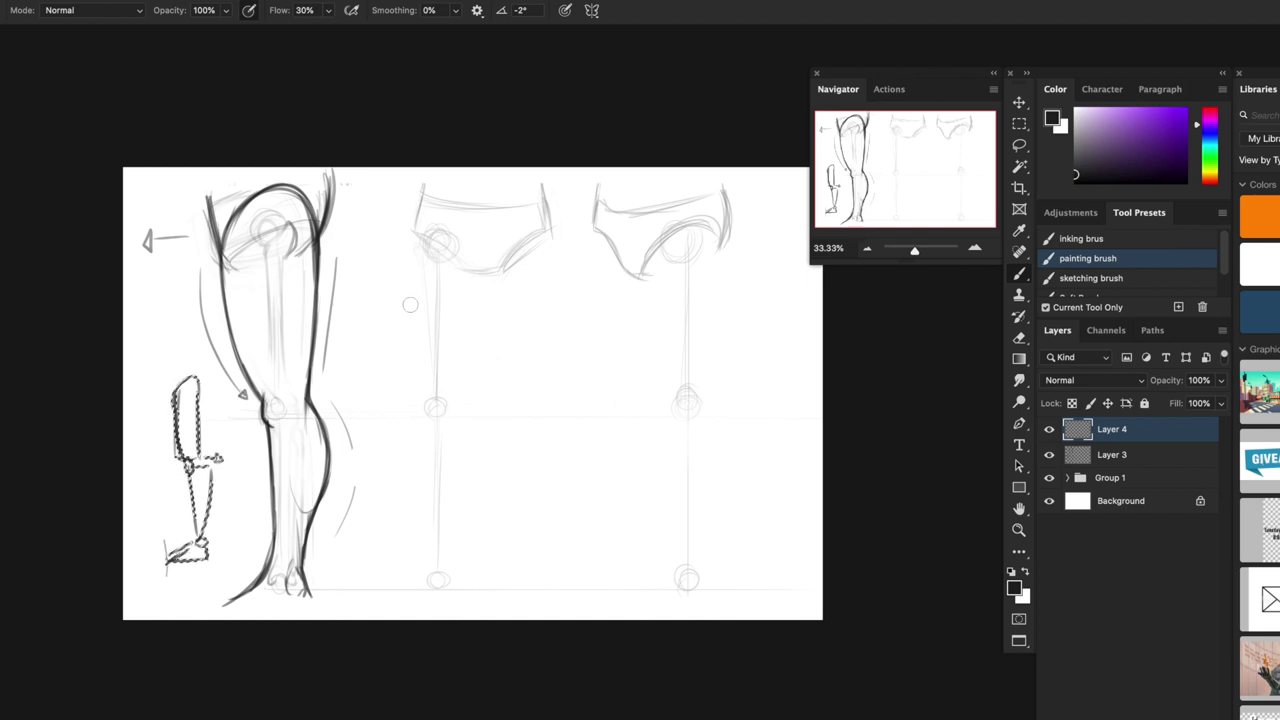
{"action": "key", "text": "["}
{"action": "key", "text": "["}
{"action": "key", "text": "["}
{"action": "key", "text": "["}
{"action": "key", "text": "["}
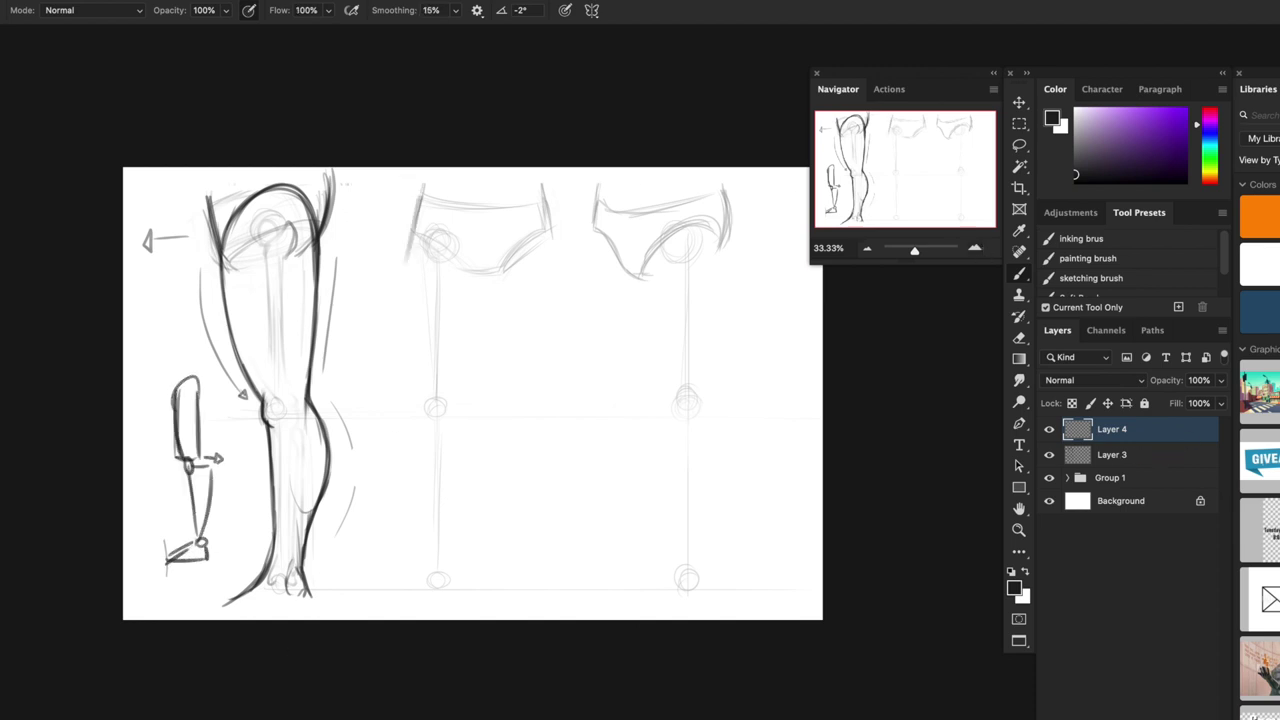
{"action": "mouse_move", "coordinate": [418, 202]}
{"action": "left_mouse_down"}
{"action": "mouse_move", "coordinate": [404, 272]}
{"action": "mouse_move", "coordinate": [411, 394]}
{"action": "left_mouse_up"}
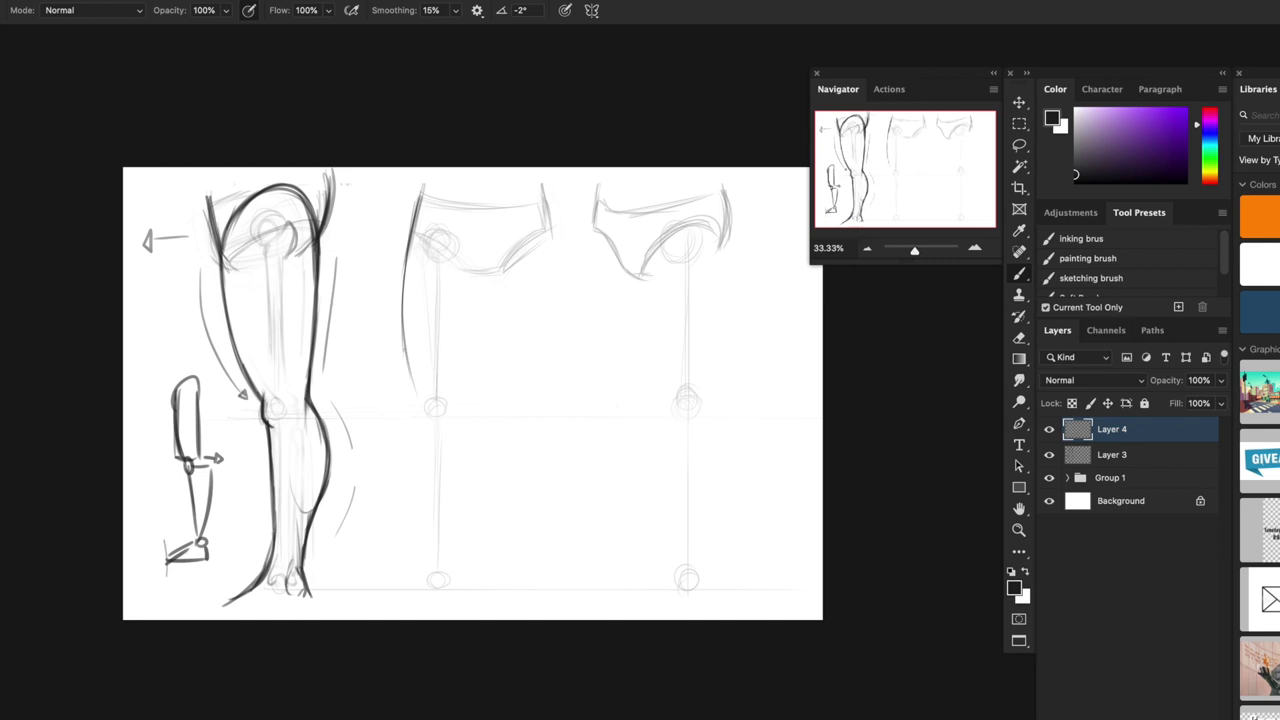
{"action": "left_click_drag", "start_coordinate": [407, 256], "coordinate": [404, 336]}
{"action": "mouse_move", "coordinate": [477, 275]}
{"action": "left_mouse_down"}
{"action": "mouse_move", "coordinate": [480, 290]}
{"action": "mouse_move", "coordinate": [502, 270]}
{"action": "mouse_move", "coordinate": [455, 410]}
{"action": "left_mouse_up"}
{"action": "left_click_drag", "start_coordinate": [476, 302], "coordinate": [446, 450]}
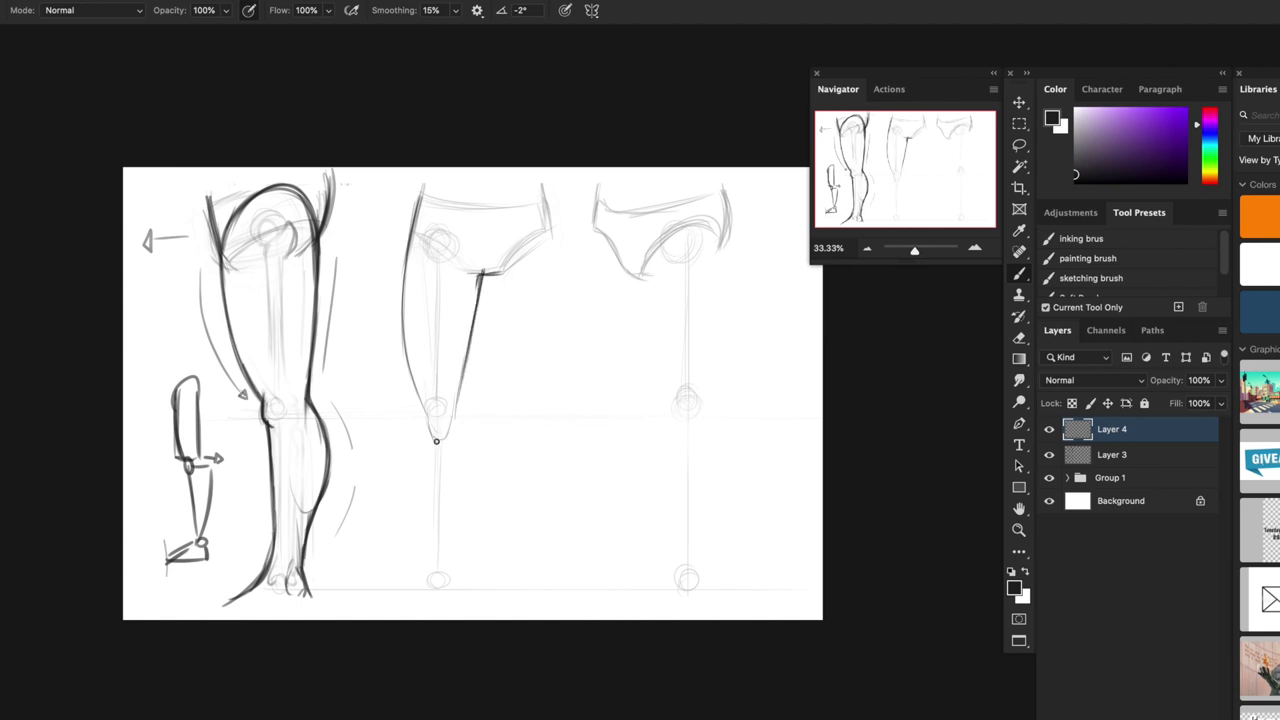
- Taper the front-view thigh into a rounded end below the knee and darken its contours
{"action": "left_click_drag", "start_coordinate": [455, 396], "coordinate": [439, 442]}
{"action": "left_click_drag", "start_coordinate": [475, 317], "coordinate": [446, 445]}
{"action": "left_click_drag", "start_coordinate": [429, 392], "coordinate": [449, 440]}
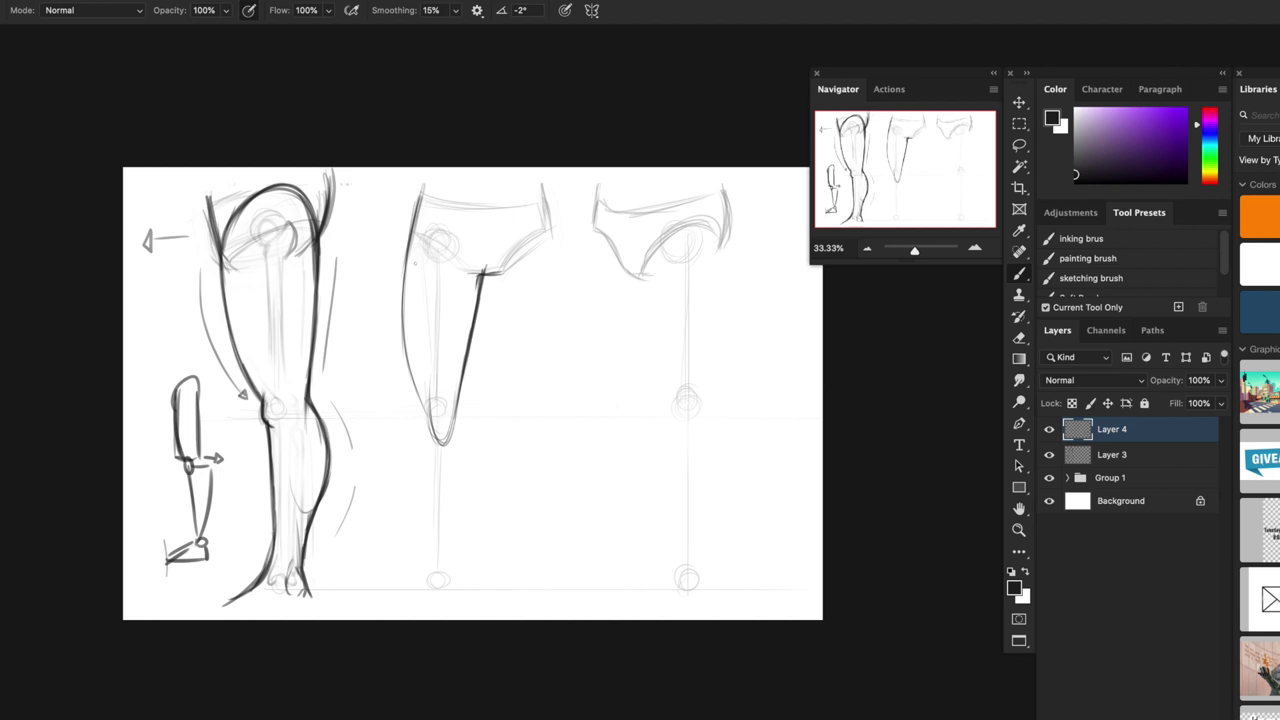
{"action": "left_click_drag", "start_coordinate": [399, 272], "coordinate": [404, 324]}
{"action": "mouse_move", "coordinate": [432, 416]}
{"action": "left_mouse_down"}
{"action": "mouse_move", "coordinate": [442, 442]}
{"action": "mouse_move", "coordinate": [461, 386]}
{"action": "left_mouse_up"}
{"action": "left_click_drag", "start_coordinate": [483, 268], "coordinate": [459, 392]}
- Sketch the front-view kneecap as a U shape, with a wider knee contour around it
{"action": "mouse_move", "coordinate": [506, 428]}
{"action": "left_mouse_down"}
{"action": "mouse_move", "coordinate": [540, 404]}
{"action": "mouse_move", "coordinate": [611, 398]}
{"action": "left_mouse_up"}
{"action": "left_click_drag", "start_coordinate": [512, 422], "coordinate": [606, 401]}
{"action": "mouse_move", "coordinate": [428, 422]}
{"action": "left_mouse_down"}
{"action": "mouse_move", "coordinate": [434, 437]}
{"action": "mouse_move", "coordinate": [448, 432]}
{"action": "left_mouse_up"}
{"action": "left_click_drag", "start_coordinate": [438, 386], "coordinate": [443, 402]}
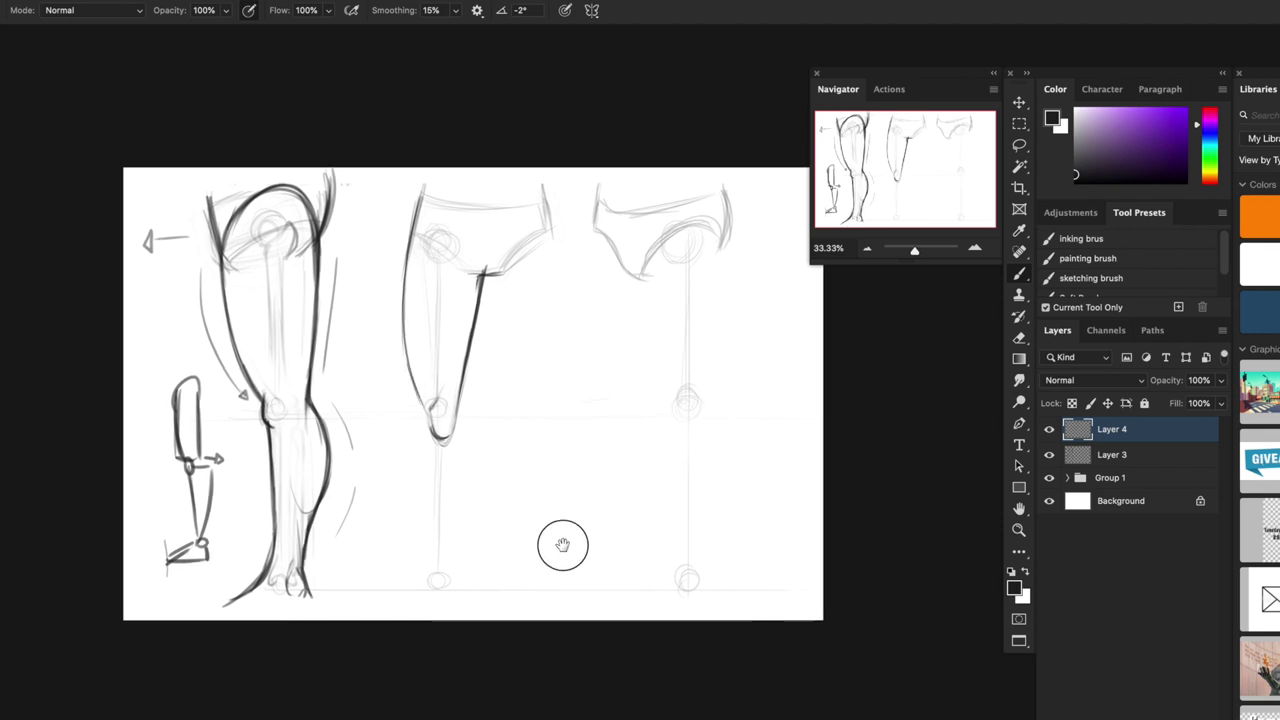
{"action": "scroll", "coordinate": [565, 543], "scroll_direction": "down", "scroll_amount": 5}
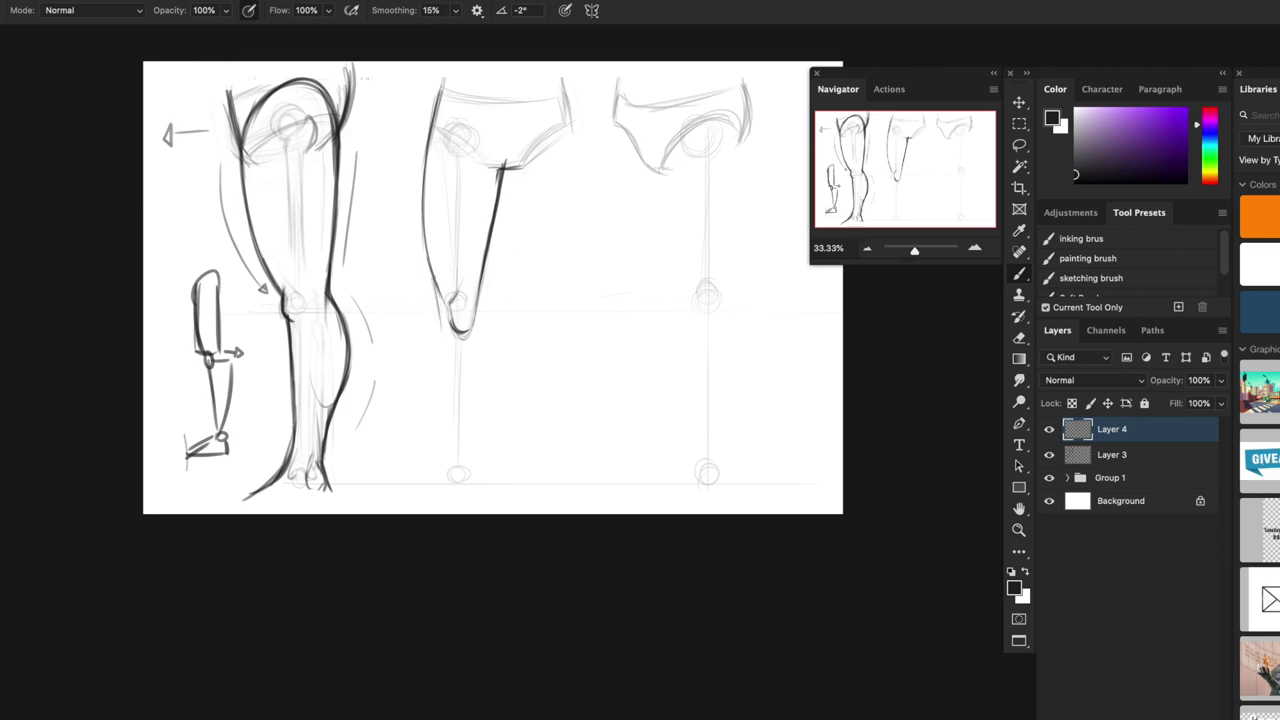
{"action": "left_click_drag", "start_coordinate": [442, 332], "coordinate": [475, 338]}
{"action": "left_click_drag", "start_coordinate": [477, 271], "coordinate": [479, 341]}
{"action": "left_click_drag", "start_coordinate": [440, 332], "coordinate": [476, 338]}
{"action": "left_click_drag", "start_coordinate": [482, 292], "coordinate": [480, 338]}
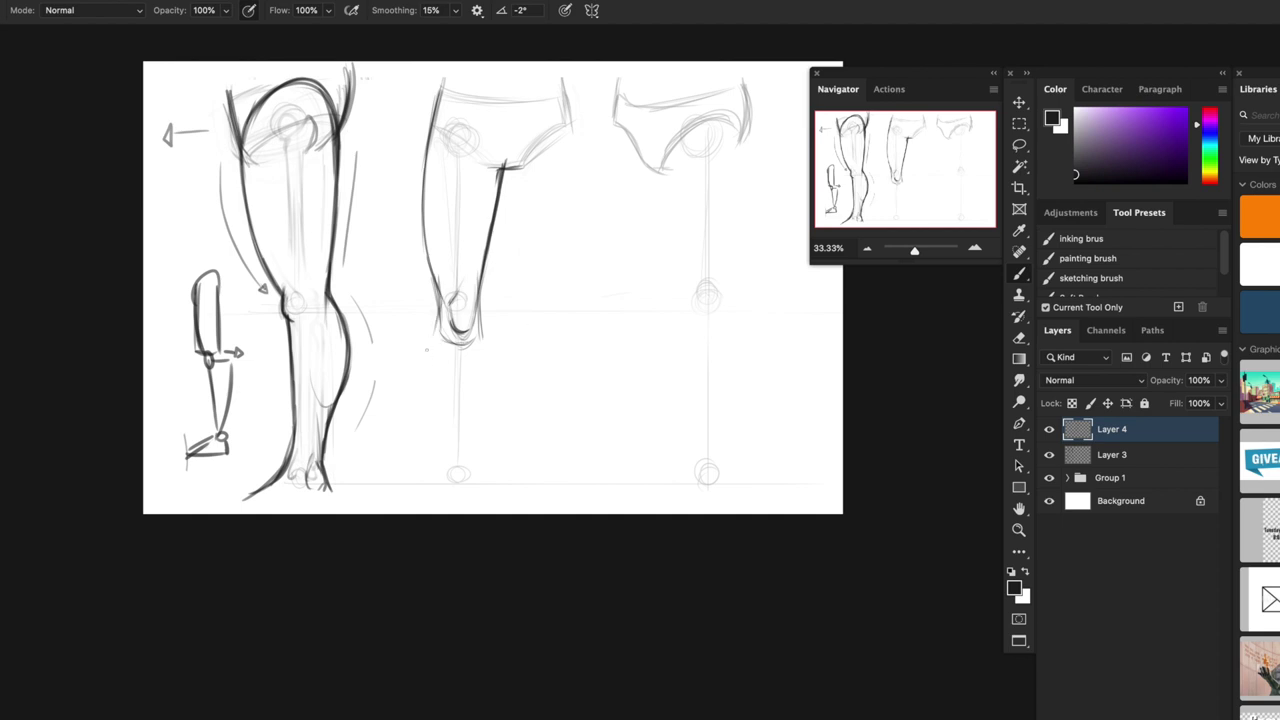
- Sketch the front-view leg's outer calf contour down to the ankle and the upper bulge of the inner calf
{"action": "left_click_drag", "start_coordinate": [441, 298], "coordinate": [443, 412]}
{"action": "mouse_move", "coordinate": [449, 470]}
{"action": "left_mouse_down"}
{"action": "mouse_move", "coordinate": [430, 384]}
{"action": "mouse_move", "coordinate": [449, 472]}
{"action": "left_mouse_up"}
{"action": "mouse_move", "coordinate": [438, 318]}
{"action": "left_mouse_down"}
{"action": "mouse_move", "coordinate": [466, 486]}
{"action": "mouse_move", "coordinate": [469, 411]}
{"action": "left_mouse_up"}
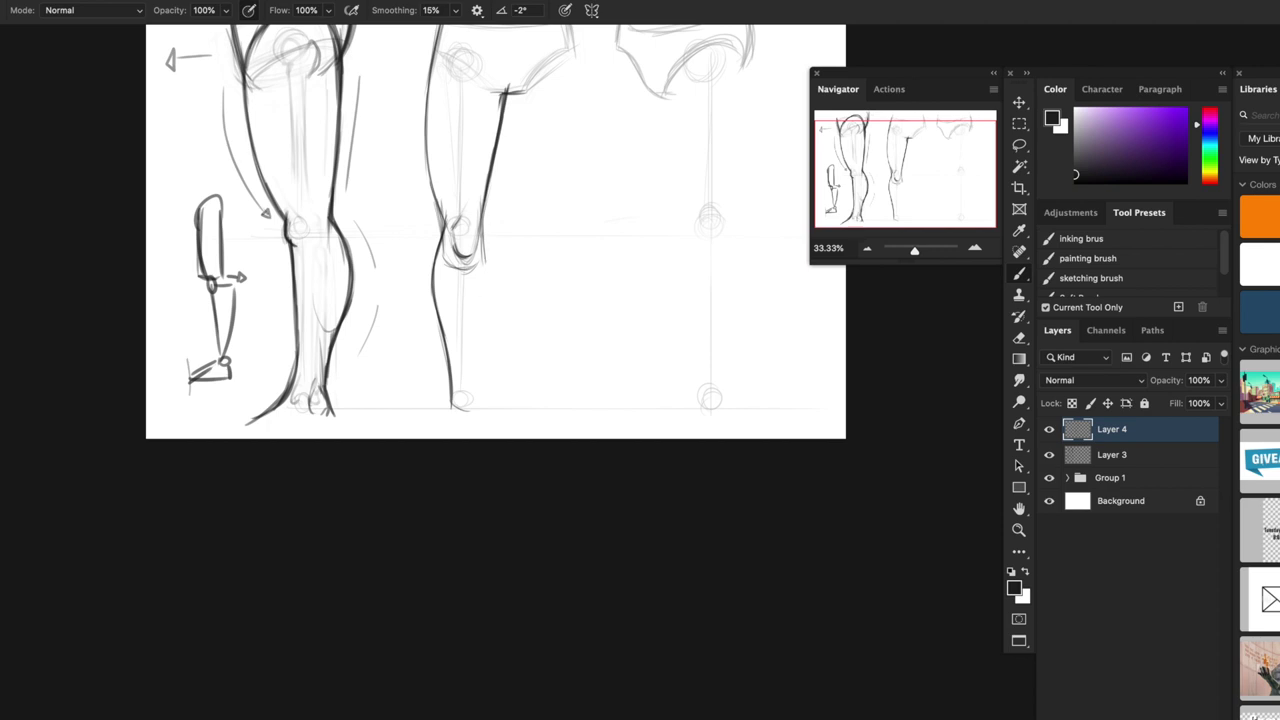
{"action": "left_click_drag", "start_coordinate": [483, 215], "coordinate": [491, 292]}
{"action": "left_click_drag", "start_coordinate": [485, 240], "coordinate": [487, 330]}
{"action": "left_click_drag", "start_coordinate": [485, 242], "coordinate": [487, 321]}
- Sketch an explanatory outline of the calf muscles in the empty space beside the front-view leg and erase it
{"action": "mouse_move", "coordinate": [547, 207]}
{"action": "left_mouse_down"}
{"action": "mouse_move", "coordinate": [541, 262]}
{"action": "mouse_move", "coordinate": [560, 292]}
{"action": "mouse_move", "coordinate": [589, 238]}
{"action": "mouse_move", "coordinate": [588, 288]}
{"action": "mouse_move", "coordinate": [604, 234]}
{"action": "mouse_move", "coordinate": [592, 281]}
{"action": "left_mouse_up"}
{"action": "left_click_drag", "start_coordinate": [604, 212], "coordinate": [594, 282]}
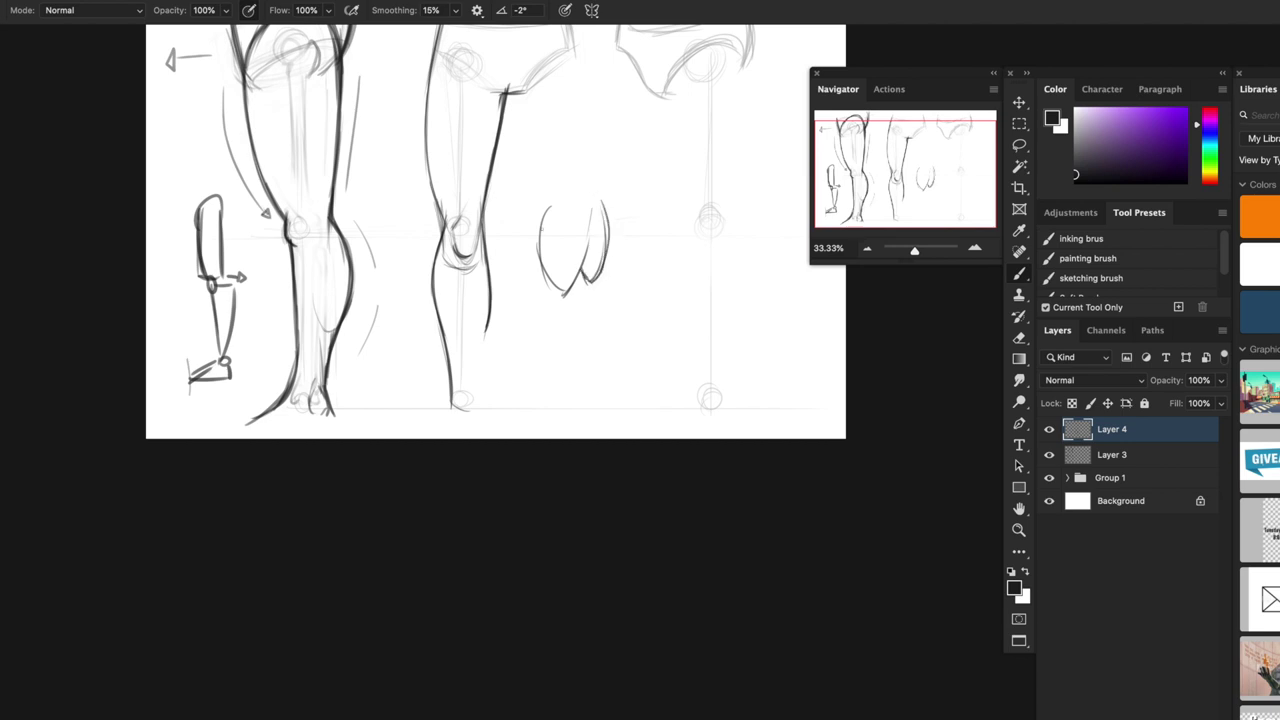
{"action": "left_click_drag", "start_coordinate": [548, 210], "coordinate": [566, 295]}
{"action": "mouse_move", "coordinate": [546, 210]}
{"action": "left_mouse_down"}
{"action": "mouse_move", "coordinate": [562, 296]}
{"action": "mouse_move", "coordinate": [606, 238]}
{"action": "left_mouse_up"}
{"action": "left_click_drag", "start_coordinate": [602, 186], "coordinate": [596, 282]}
{"action": "left_click_drag", "start_coordinate": [589, 222], "coordinate": [577, 334]}
{"action": "mouse_move", "coordinate": [558, 290]}
{"action": "left_mouse_down"}
{"action": "mouse_move", "coordinate": [554, 364]}
{"action": "mouse_move", "coordinate": [590, 372]}
{"action": "left_mouse_up"}
{"action": "mouse_move", "coordinate": [566, 372]}
{"action": "left_mouse_down"}
{"action": "mouse_move", "coordinate": [576, 368]}
{"action": "mouse_move", "coordinate": [552, 394]}
{"action": "mouse_move", "coordinate": [520, 392]}
{"action": "mouse_move", "coordinate": [543, 398]}
{"action": "left_mouse_up"}
{"action": "left_click_drag", "start_coordinate": [543, 394], "coordinate": [582, 400]}
{"action": "mouse_move", "coordinate": [576, 397]}
{"action": "left_mouse_down"}
{"action": "mouse_move", "coordinate": [595, 397]}
{"action": "mouse_move", "coordinate": [584, 312]}
{"action": "left_mouse_up"}
{"action": "left_click_drag", "start_coordinate": [584, 312], "coordinate": [584, 268]}
{"action": "mouse_move", "coordinate": [584, 362]}
{"action": "left_mouse_down"}
{"action": "mouse_move", "coordinate": [596, 274]}
{"action": "mouse_move", "coordinate": [600, 390]}
{"action": "mouse_move", "coordinate": [550, 390]}
{"action": "mouse_move", "coordinate": [568, 384]}
{"action": "mouse_move", "coordinate": [562, 272]}
{"action": "left_mouse_up"}
{"action": "mouse_move", "coordinate": [564, 322]}
{"action": "left_mouse_down"}
{"action": "mouse_move", "coordinate": [564, 352]}
{"action": "mouse_move", "coordinate": [600, 390]}
{"action": "left_mouse_up"}
{"action": "mouse_move", "coordinate": [516, 400]}
{"action": "left_mouse_down"}
{"action": "mouse_move", "coordinate": [604, 397]}
{"action": "mouse_move", "coordinate": [574, 388]}
{"action": "mouse_move", "coordinate": [586, 374]}
{"action": "mouse_move", "coordinate": [588, 386]}
{"action": "mouse_move", "coordinate": [576, 374]}
{"action": "mouse_move", "coordinate": [582, 386]}
{"action": "left_mouse_up"}
- Refine the front-view leg's inner calf and extend its contour down to the ankle
{"action": "mouse_move", "coordinate": [530, 279]}
{"action": "left_mouse_down"}
{"action": "mouse_move", "coordinate": [503, 310]}
{"action": "mouse_move", "coordinate": [514, 309]}
{"action": "left_mouse_up"}
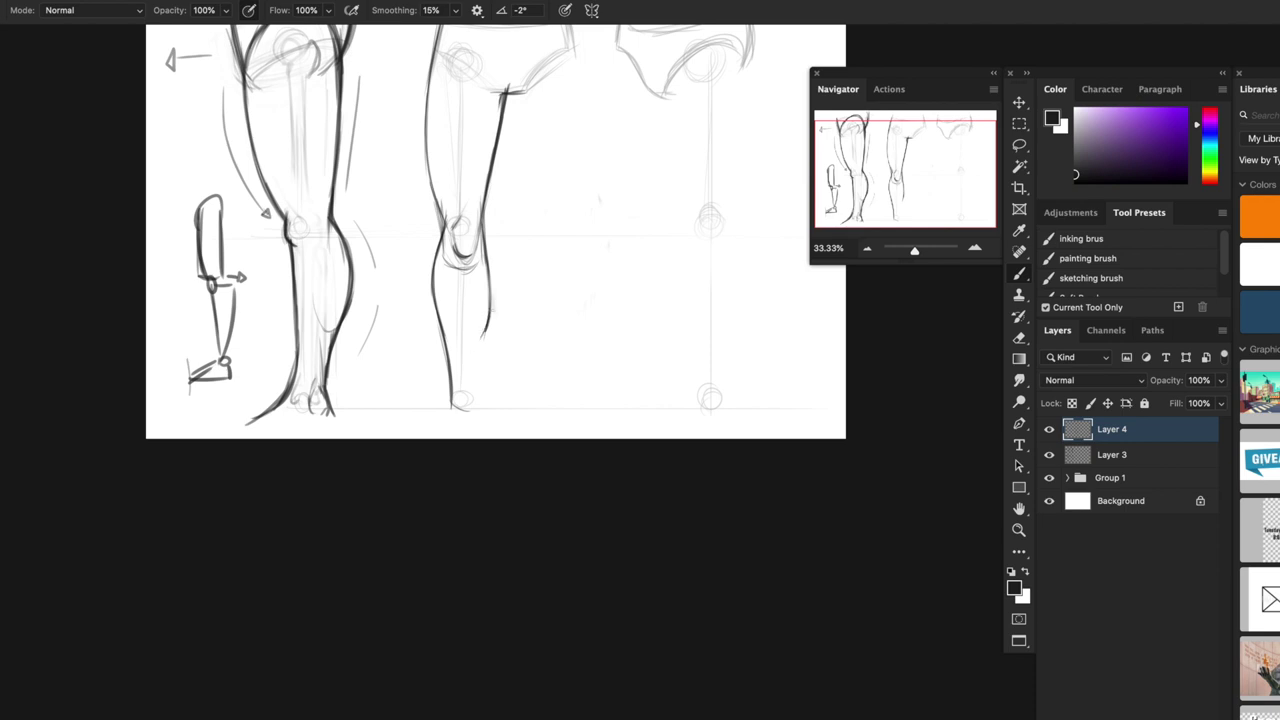
{"action": "left_click_drag", "start_coordinate": [491, 306], "coordinate": [466, 366]}
{"action": "left_click_drag", "start_coordinate": [487, 322], "coordinate": [480, 406]}
- On Layer 3, rework the side-view ankle with a steeper front line and a rounded heel
{"action": "left_click", "coordinate": [1105, 458]}
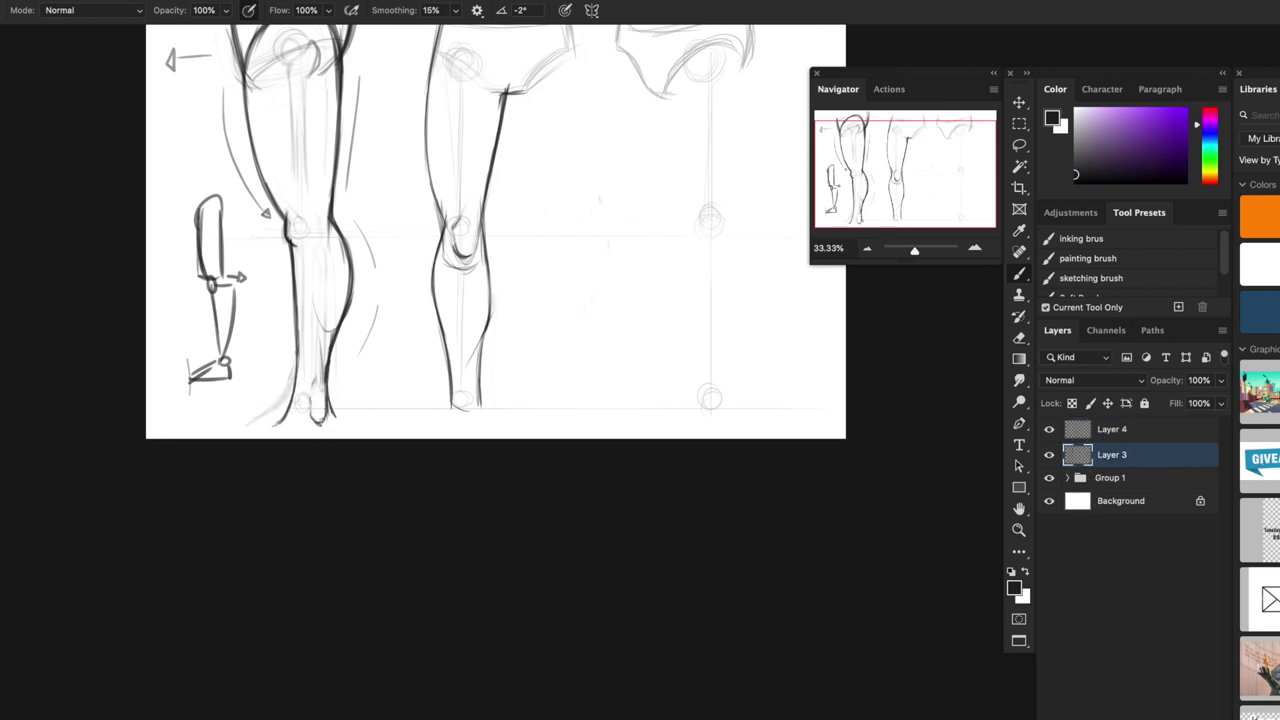
{"action": "left_click_drag", "start_coordinate": [326, 402], "coordinate": [340, 422]}
{"action": "left_click_drag", "start_coordinate": [299, 378], "coordinate": [289, 411]}
{"action": "left_click_drag", "start_coordinate": [298, 346], "coordinate": [293, 404]}
- Sketch the ankle and the start of the foot below the front-view leg, and reinforce its lower contours
{"action": "left_click_drag", "start_coordinate": [522, 450], "coordinate": [546, 430]}
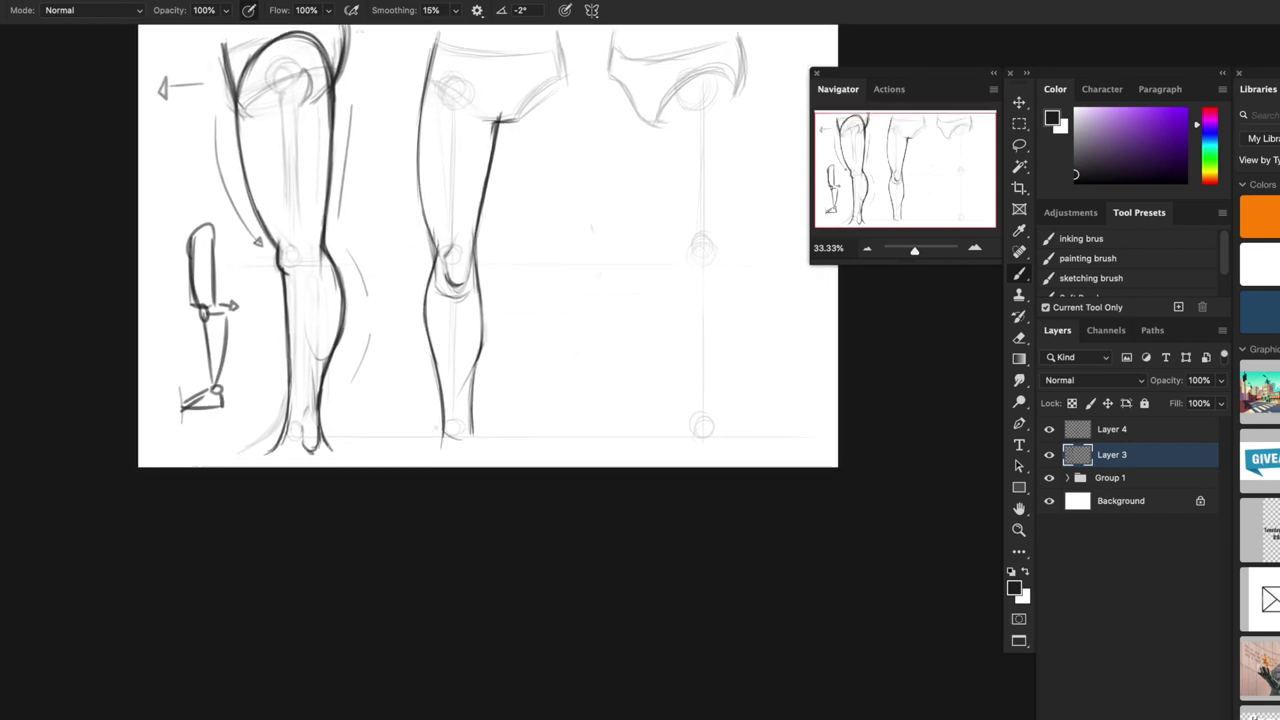
{"action": "mouse_move", "coordinate": [443, 427]}
{"action": "left_mouse_down"}
{"action": "mouse_move", "coordinate": [438, 459]}
{"action": "mouse_move", "coordinate": [444, 428]}
{"action": "mouse_move", "coordinate": [480, 462]}
{"action": "mouse_move", "coordinate": [472, 400]}
{"action": "left_mouse_up"}
{"action": "mouse_move", "coordinate": [513, 443]}
{"action": "left_mouse_down"}
{"action": "mouse_move", "coordinate": [516, 458]}
{"action": "mouse_move", "coordinate": [480, 459]}
{"action": "mouse_move", "coordinate": [487, 332]}
{"action": "left_mouse_up"}
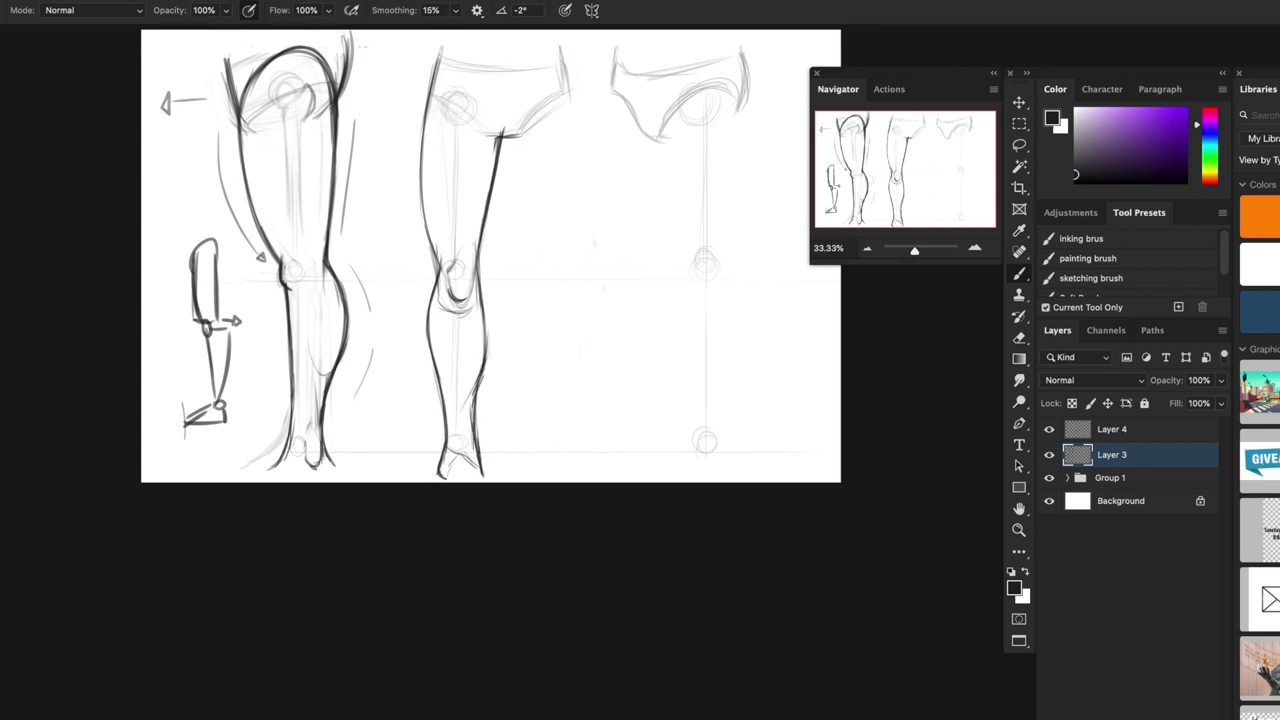
- Close the top of the front-view thigh with a curved line running from the hip down to the crotch
{"action": "left_click_drag", "start_coordinate": [615, 384], "coordinate": [580, 637]}
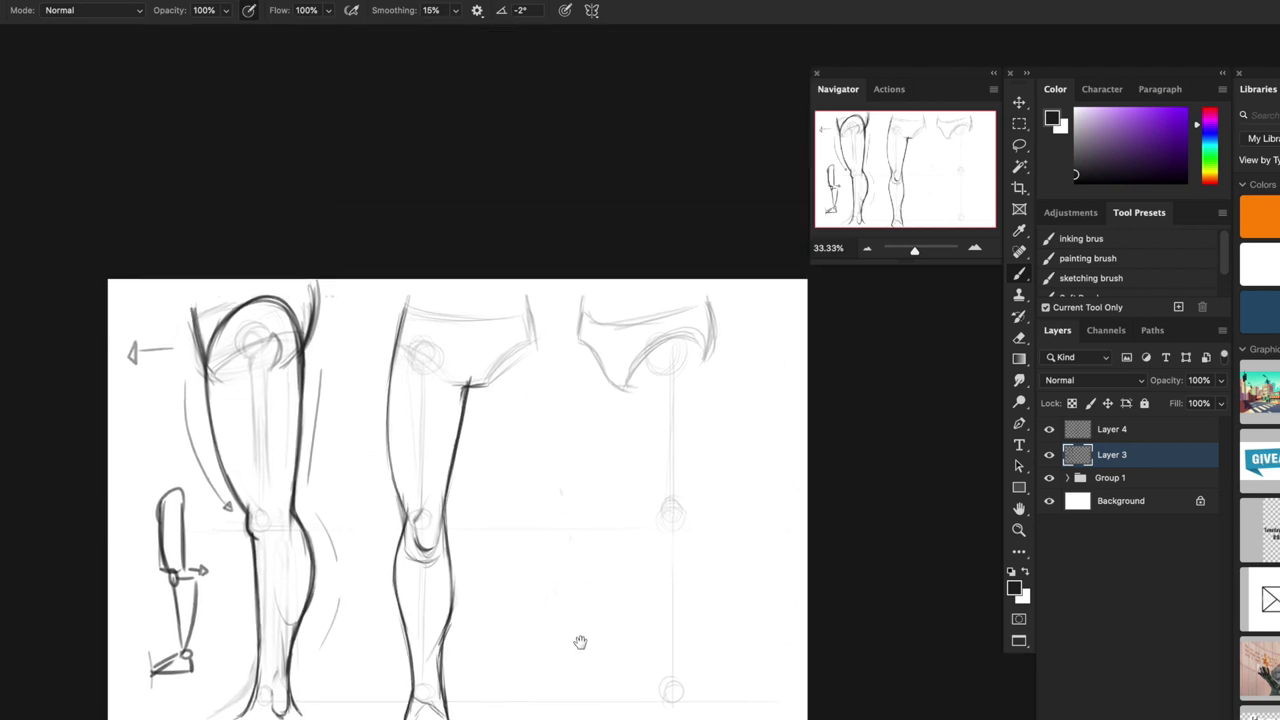
{"action": "left_click_drag", "start_coordinate": [388, 422], "coordinate": [396, 324]}
{"action": "mouse_move", "coordinate": [388, 368]}
{"action": "left_mouse_down"}
{"action": "mouse_move", "coordinate": [402, 322]}
{"action": "mouse_move", "coordinate": [462, 394]}
{"action": "left_mouse_up"}
{"action": "left_click_drag", "start_coordinate": [416, 320], "coordinate": [470, 400]}
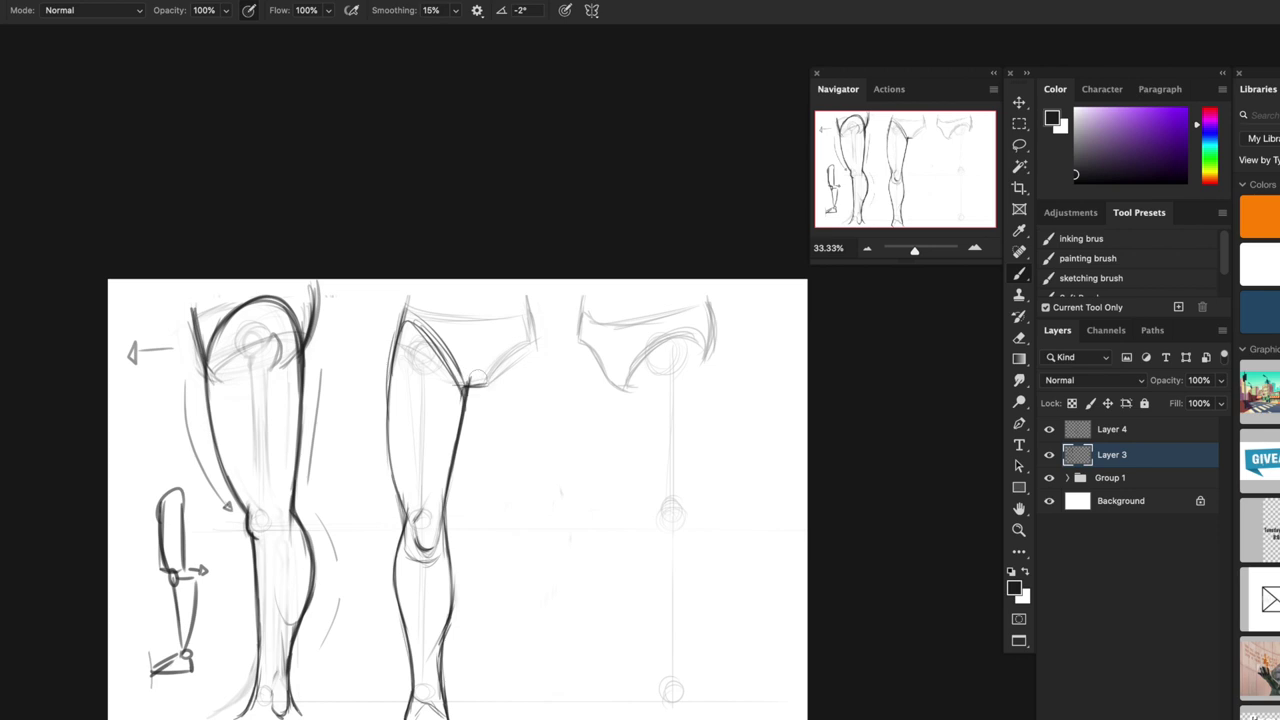
- Duplicate the front-view leg on Layer 4, flip it horizontally and place it as the opposite leg
{"action": "left_click", "coordinate": [1112, 430]}
{"action": "key", "text": "v"}
{"action": "left_click", "coordinate": [22, 2]}
{"action": "mouse_move", "coordinate": [430, 460]}
{"action": "left_mouse_down", "text": "alt"}
{"action": "mouse_move", "coordinate": [588, 462]}
{"action": "mouse_move", "coordinate": [522, 460]}
{"action": "left_mouse_up", "text": "alt"}
{"action": "left_click", "coordinate": [320, 640]}
{"action": "key", "text": "super+d"}
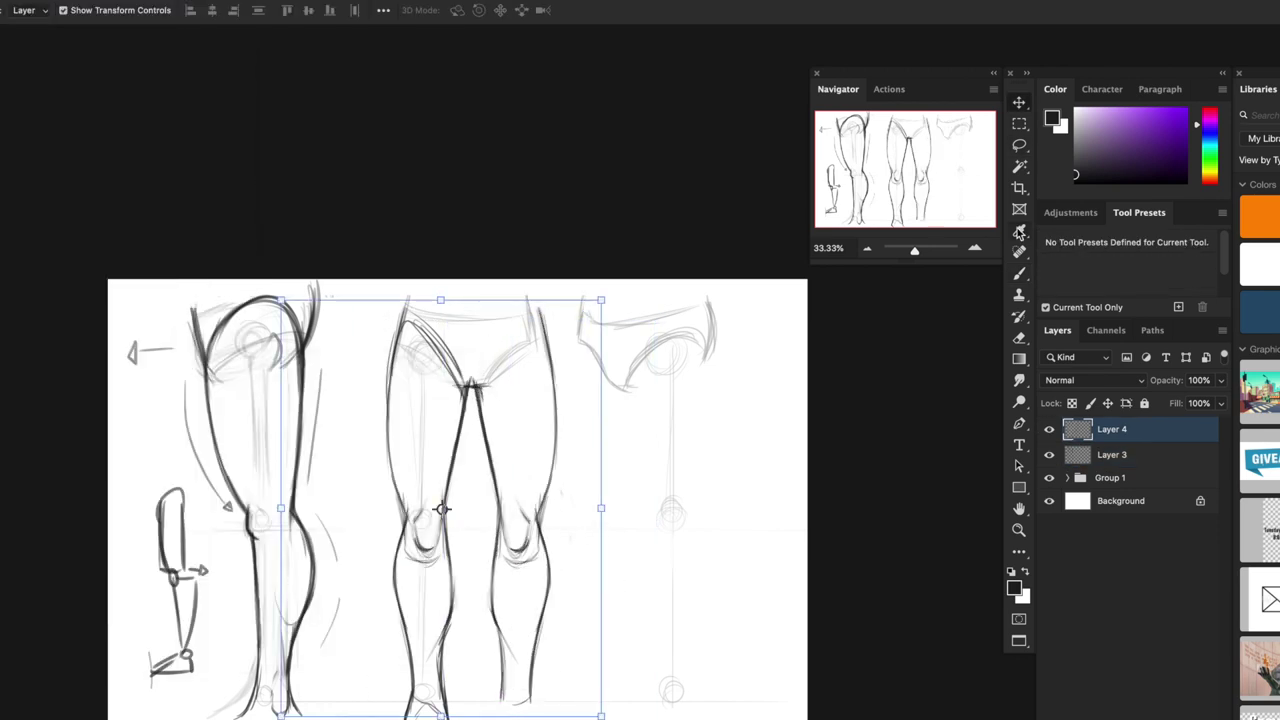
- On Layer 5, sketch the inner and outer thigh contours of the third leg, narrowing toward the knee
{"action": "key", "text": "b"}
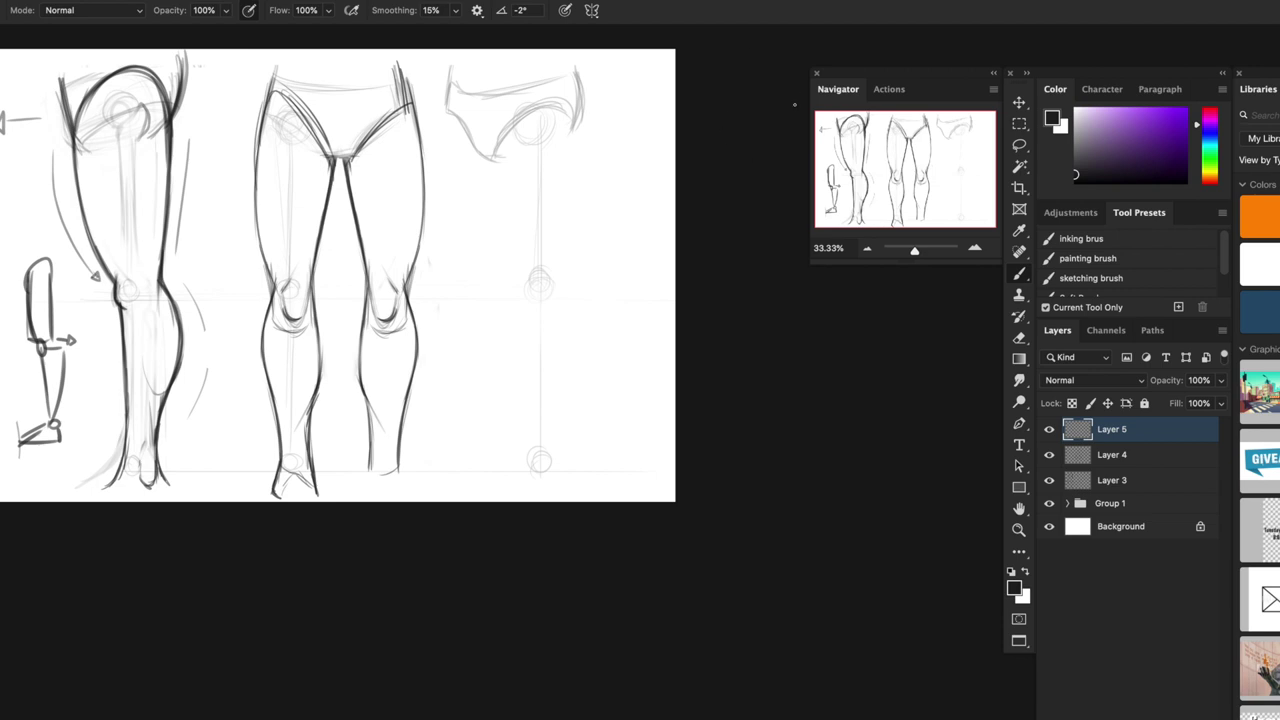
{"action": "left_click_drag", "start_coordinate": [494, 159], "coordinate": [510, 275]}
{"action": "left_click_drag", "start_coordinate": [491, 164], "coordinate": [506, 276]}
{"action": "left_click_drag", "start_coordinate": [498, 216], "coordinate": [524, 288]}
{"action": "left_click_drag", "start_coordinate": [577, 181], "coordinate": [574, 216]}
{"action": "left_click_drag", "start_coordinate": [579, 116], "coordinate": [567, 254]}
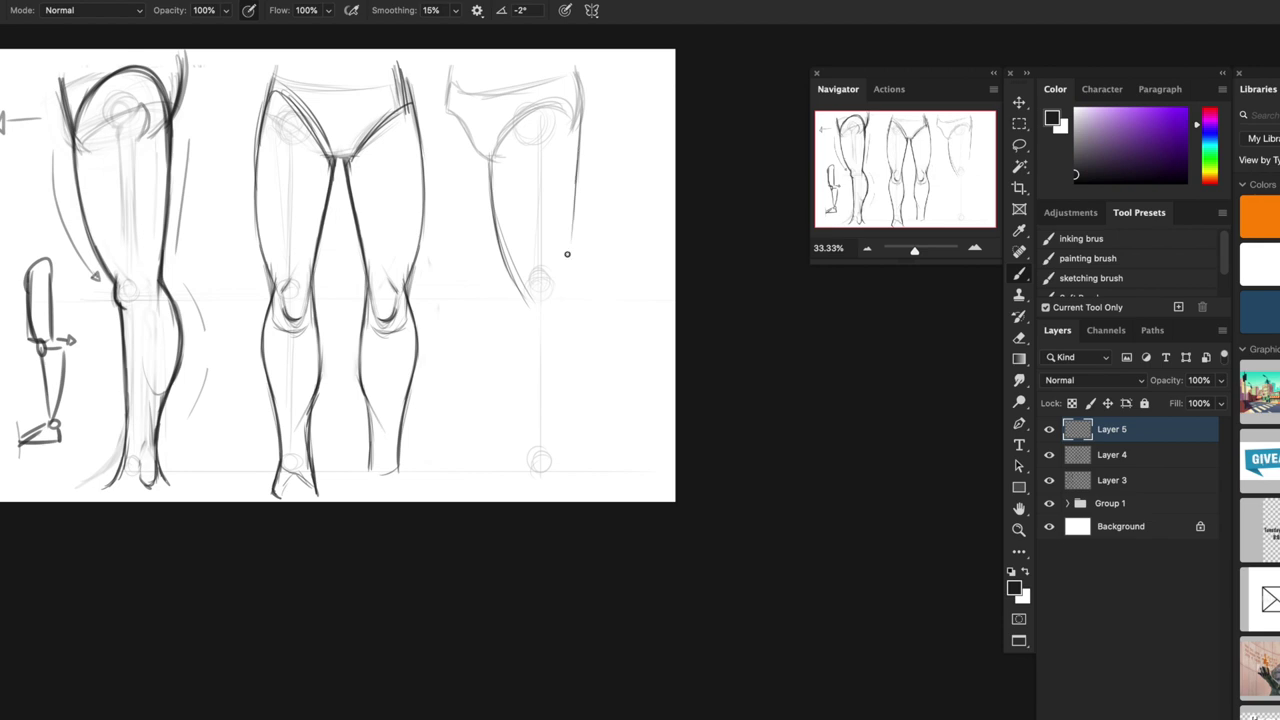
{"action": "mouse_move", "coordinate": [575, 185]}
{"action": "left_mouse_down"}
{"action": "mouse_move", "coordinate": [561, 300]}
{"action": "mouse_move", "coordinate": [525, 281]}
{"action": "left_mouse_up"}
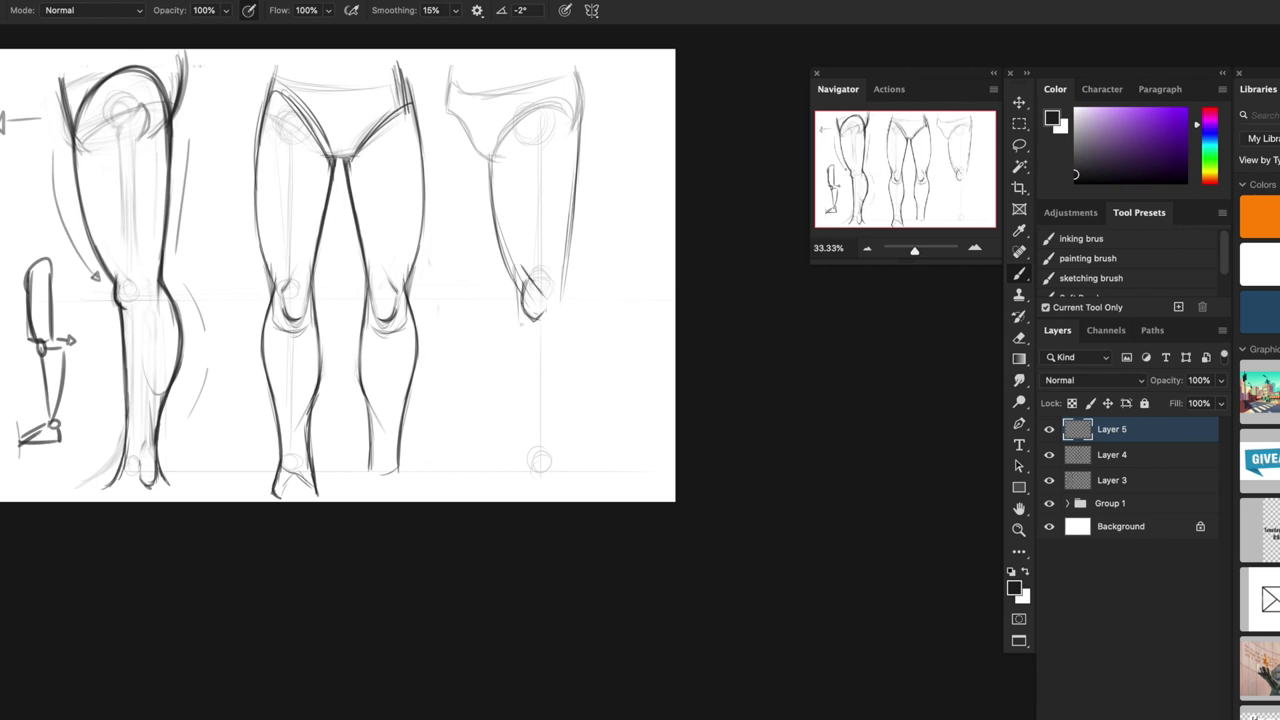
- Sketch the third leg's knee base with a curved line, and start the outer calf contour below it
{"action": "left_click_drag", "start_coordinate": [515, 318], "coordinate": [563, 325]}
{"action": "left_click_drag", "start_coordinate": [514, 262], "coordinate": [516, 319]}
{"action": "left_click_drag", "start_coordinate": [560, 279], "coordinate": [567, 329]}
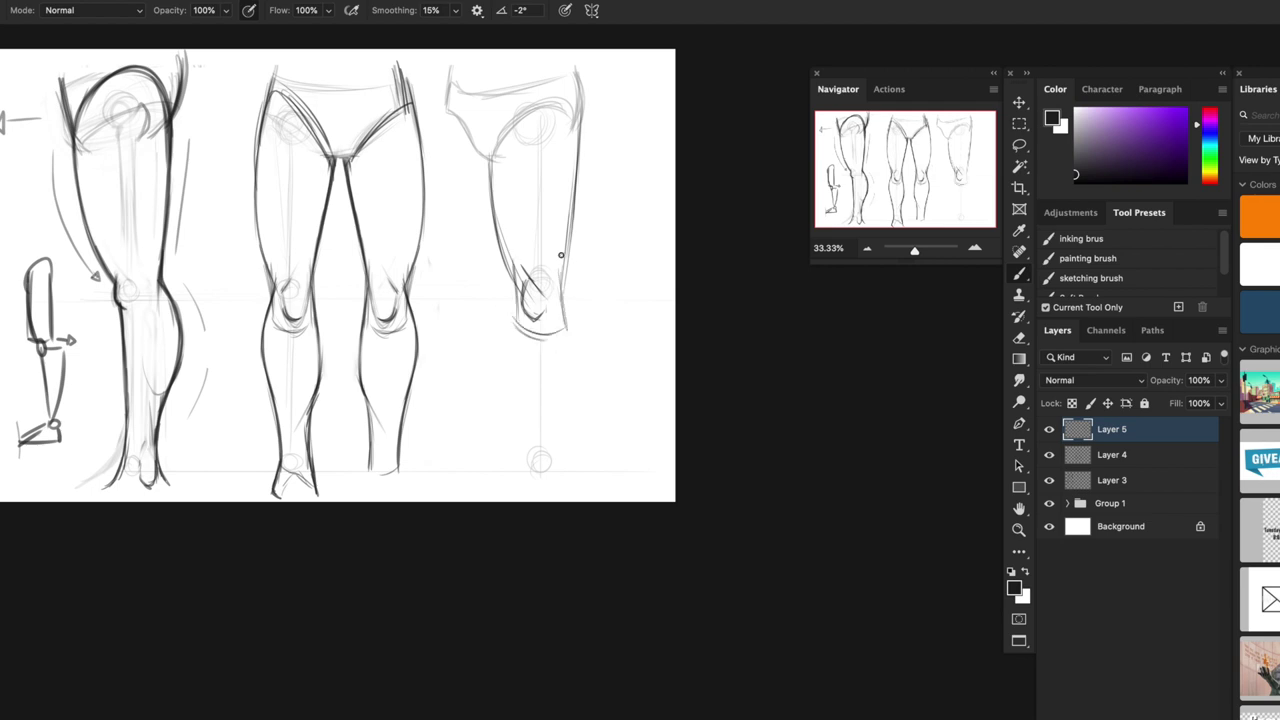
{"action": "mouse_move", "coordinate": [514, 269]}
{"action": "left_mouse_down"}
{"action": "mouse_move", "coordinate": [508, 320]}
{"action": "mouse_move", "coordinate": [576, 320]}
{"action": "left_mouse_up"}
{"action": "left_click_drag", "start_coordinate": [566, 256], "coordinate": [573, 386]}
{"action": "left_click_drag", "start_coordinate": [578, 316], "coordinate": [573, 392]}
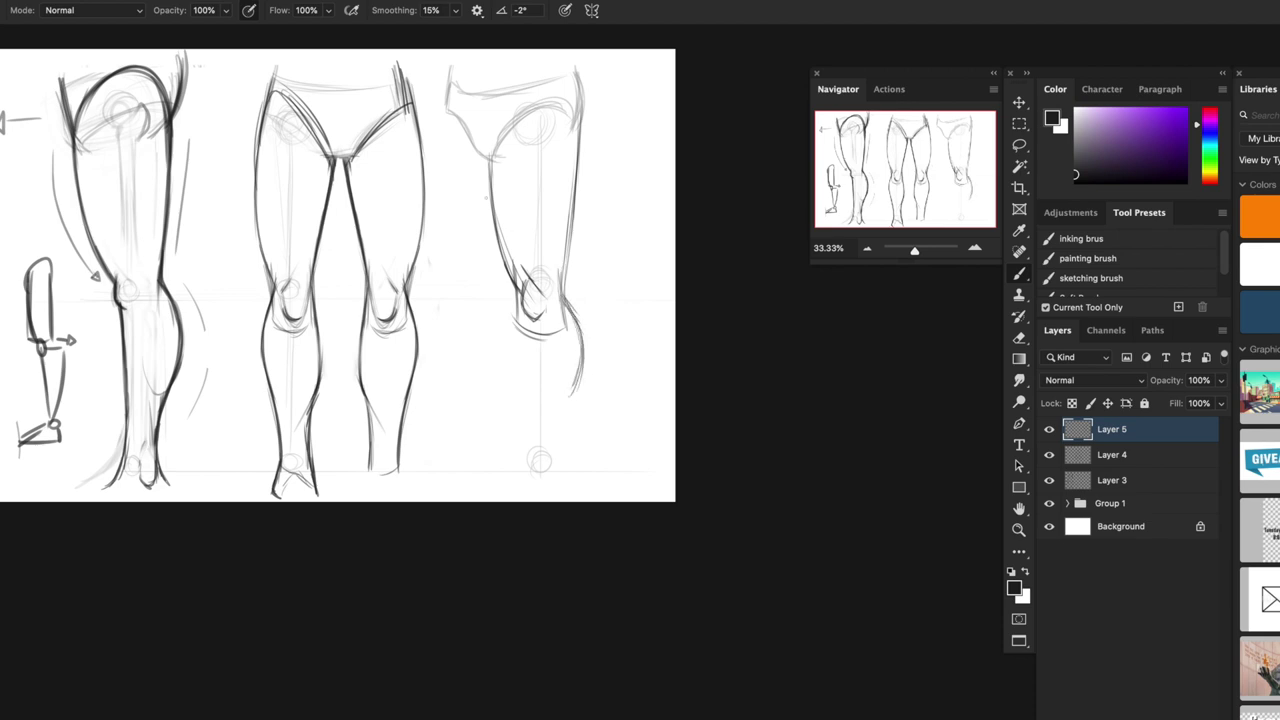
- Add light rhythm curves beside the third leg's thigh and calf, plus a faint shin line toward the ankle
{"action": "left_click_drag", "start_coordinate": [470, 176], "coordinate": [489, 274]}
{"action": "left_click_drag", "start_coordinate": [590, 300], "coordinate": [604, 424]}
{"action": "left_click_drag", "start_coordinate": [595, 144], "coordinate": [580, 276]}
{"action": "left_click_drag", "start_coordinate": [515, 360], "coordinate": [521, 430]}
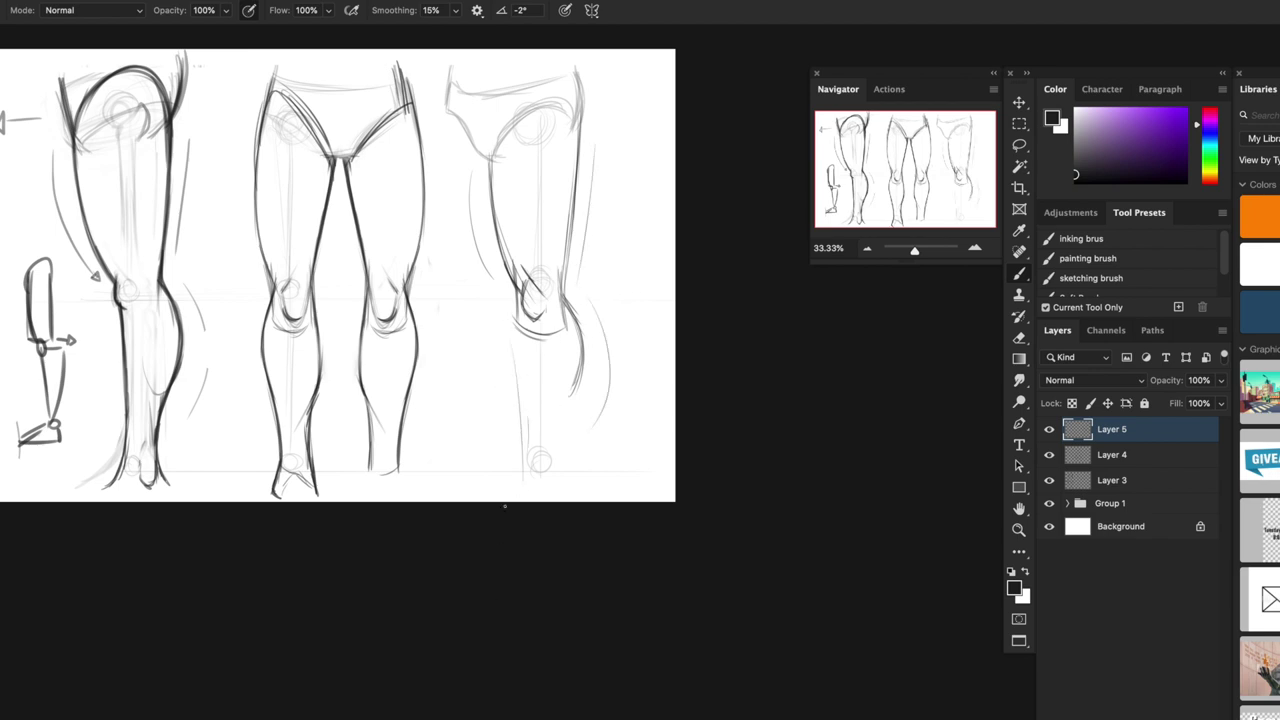
- Draw the third leg's shin guides and lower leg contours, continuing down to the ankle and start of the foot
{"action": "left_click_drag", "start_coordinate": [546, 384], "coordinate": [521, 500]}
{"action": "left_click_drag", "start_coordinate": [544, 342], "coordinate": [532, 488]}
{"action": "mouse_move", "coordinate": [536, 404]}
{"action": "left_mouse_down"}
{"action": "mouse_move", "coordinate": [542, 352]}
{"action": "mouse_move", "coordinate": [529, 475]}
{"action": "mouse_move", "coordinate": [537, 378]}
{"action": "left_mouse_up"}
{"action": "mouse_move", "coordinate": [521, 293]}
{"action": "left_mouse_down"}
{"action": "mouse_move", "coordinate": [511, 341]}
{"action": "mouse_move", "coordinate": [513, 328]}
{"action": "mouse_move", "coordinate": [517, 380]}
{"action": "left_mouse_up"}
{"action": "left_click_drag", "start_coordinate": [514, 334], "coordinate": [519, 377]}
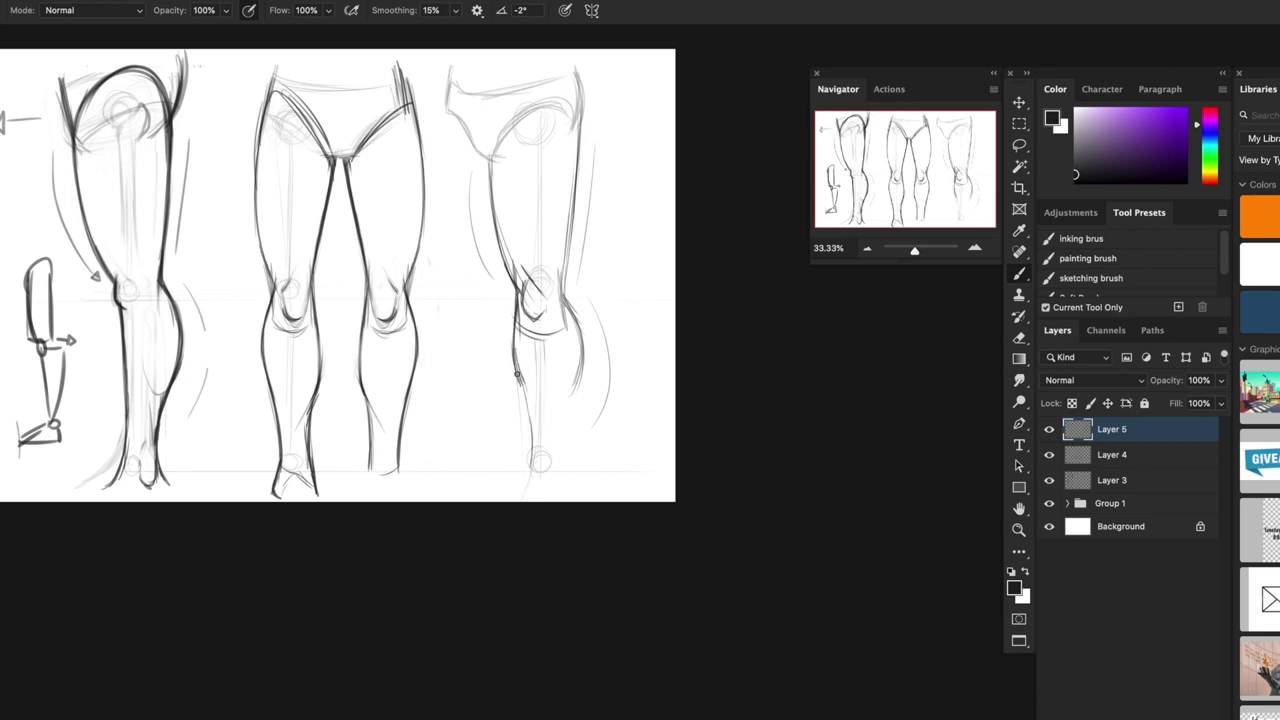
{"action": "mouse_move", "coordinate": [517, 374]}
{"action": "left_mouse_down"}
{"action": "mouse_move", "coordinate": [530, 470]}
{"action": "mouse_move", "coordinate": [532, 456]}
{"action": "mouse_move", "coordinate": [570, 490]}
{"action": "left_mouse_up"}
{"action": "mouse_move", "coordinate": [584, 352]}
{"action": "left_mouse_down"}
{"action": "mouse_move", "coordinate": [576, 393]}
{"action": "mouse_move", "coordinate": [569, 384]}
{"action": "mouse_move", "coordinate": [580, 488]}
{"action": "left_mouse_up"}
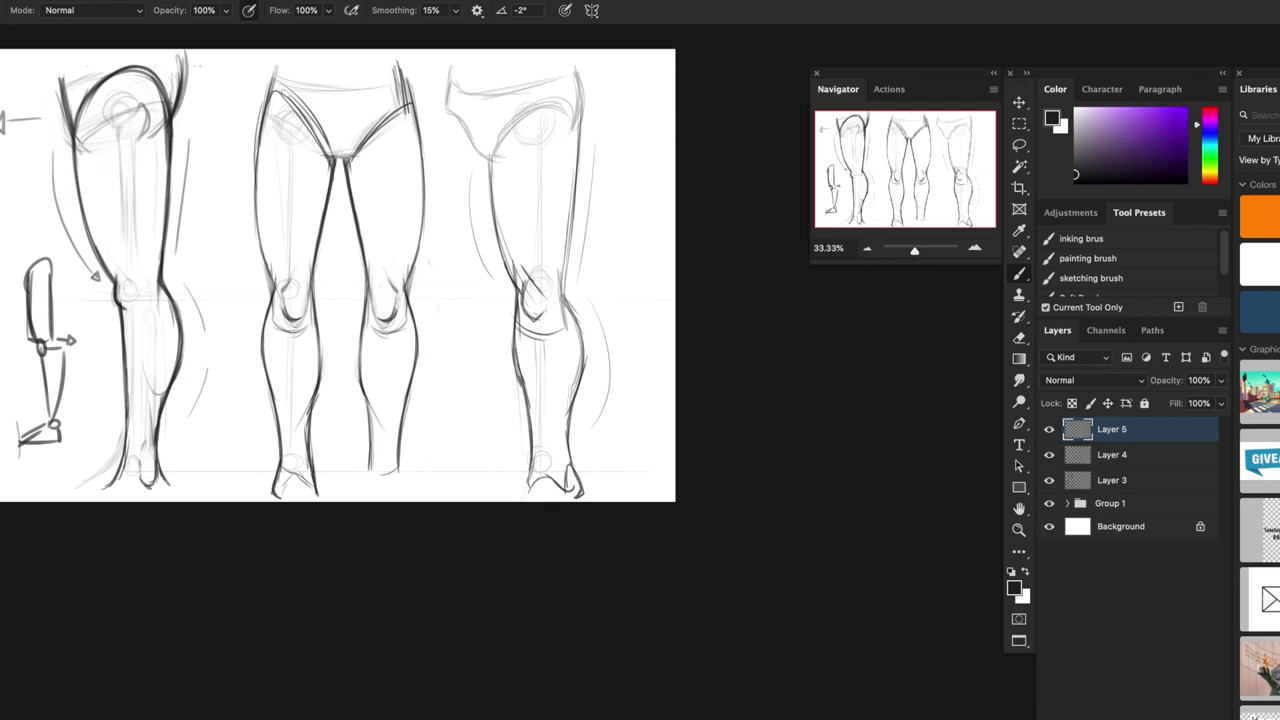
- Reinforce the third leg's thigh contours with darker lines and strengthen the outer edge past the knee
{"action": "left_click_drag", "start_coordinate": [572, 310], "coordinate": [580, 74]}
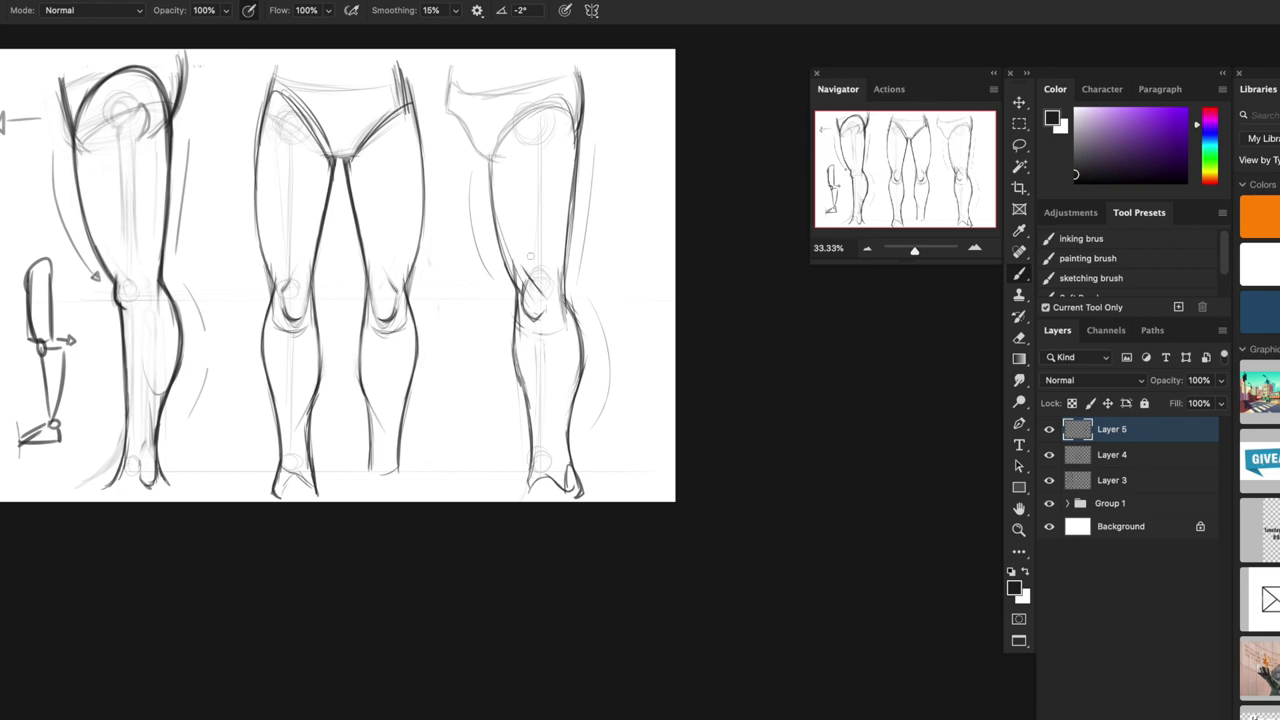
{"action": "left_click", "coordinate": [1050, 431]}
{"action": "left_click", "coordinate": [1050, 431]}
{"action": "key", "text": "ctrl+z"}
{"action": "left_click_drag", "start_coordinate": [488, 158], "coordinate": [510, 290]}
{"action": "mouse_move", "coordinate": [580, 128]}
{"action": "left_mouse_down"}
{"action": "mouse_move", "coordinate": [565, 275]}
{"action": "mouse_move", "coordinate": [571, 218]}
{"action": "mouse_move", "coordinate": [585, 362]}
{"action": "left_mouse_up"}
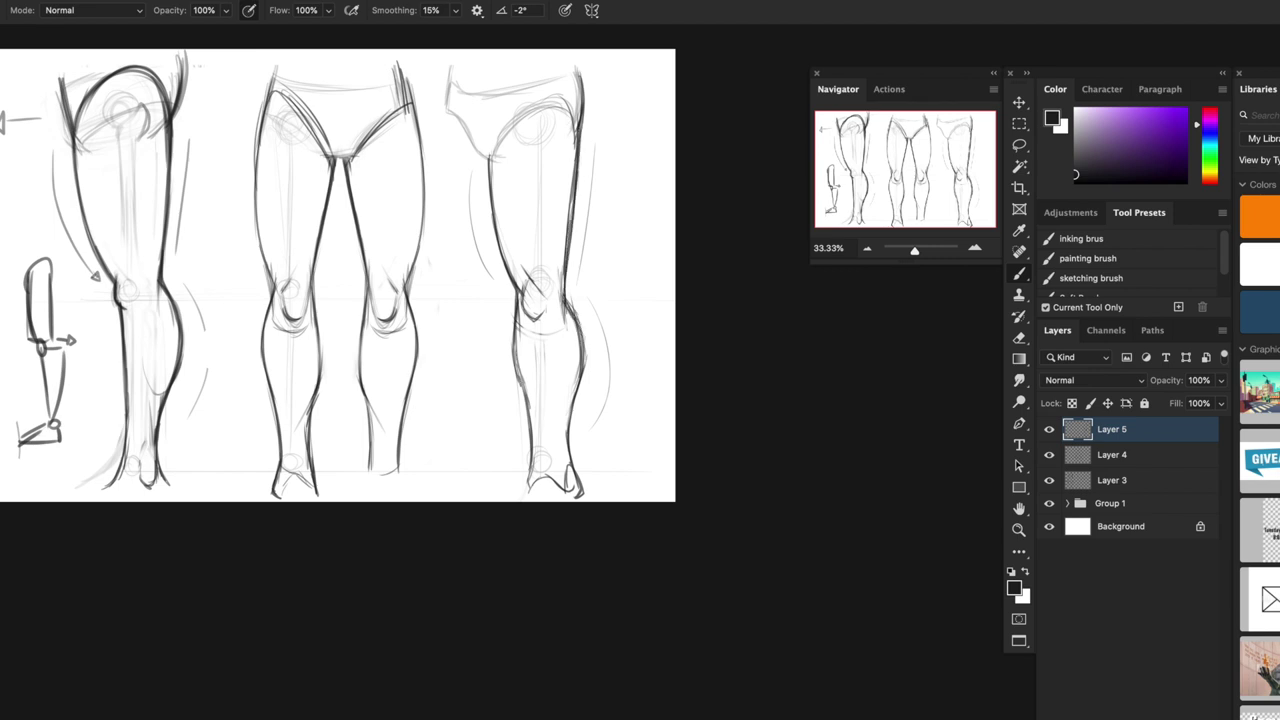
- Darken the third leg's inner calf contour and strengthen the curves at the hip and below the knee
{"action": "left_click_drag", "start_coordinate": [515, 322], "coordinate": [516, 378]}
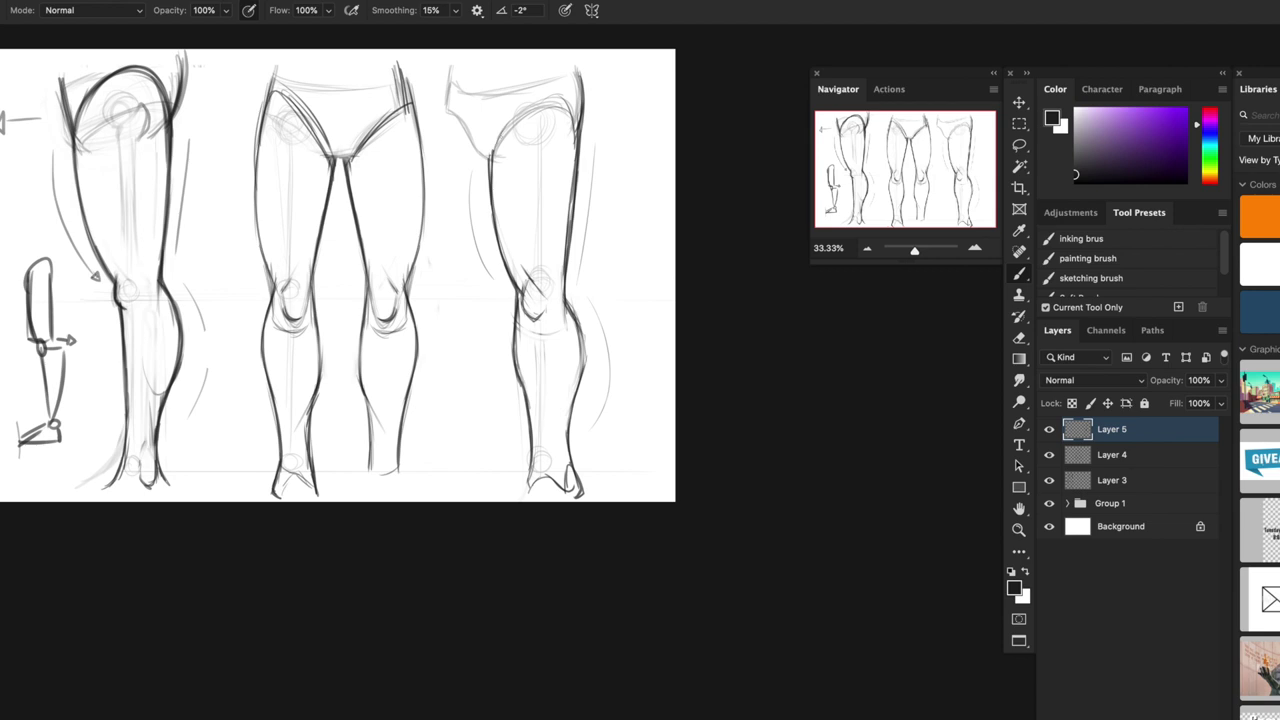
{"action": "left_click_drag", "start_coordinate": [528, 102], "coordinate": [494, 140]}
{"action": "left_click_drag", "start_coordinate": [577, 110], "coordinate": [538, 122]}
{"action": "mouse_move", "coordinate": [535, 335]}
{"action": "left_mouse_down"}
{"action": "mouse_move", "coordinate": [549, 335]}
{"action": "mouse_move", "coordinate": [544, 370]}
{"action": "mouse_move", "coordinate": [521, 325]}
{"action": "left_mouse_up"}
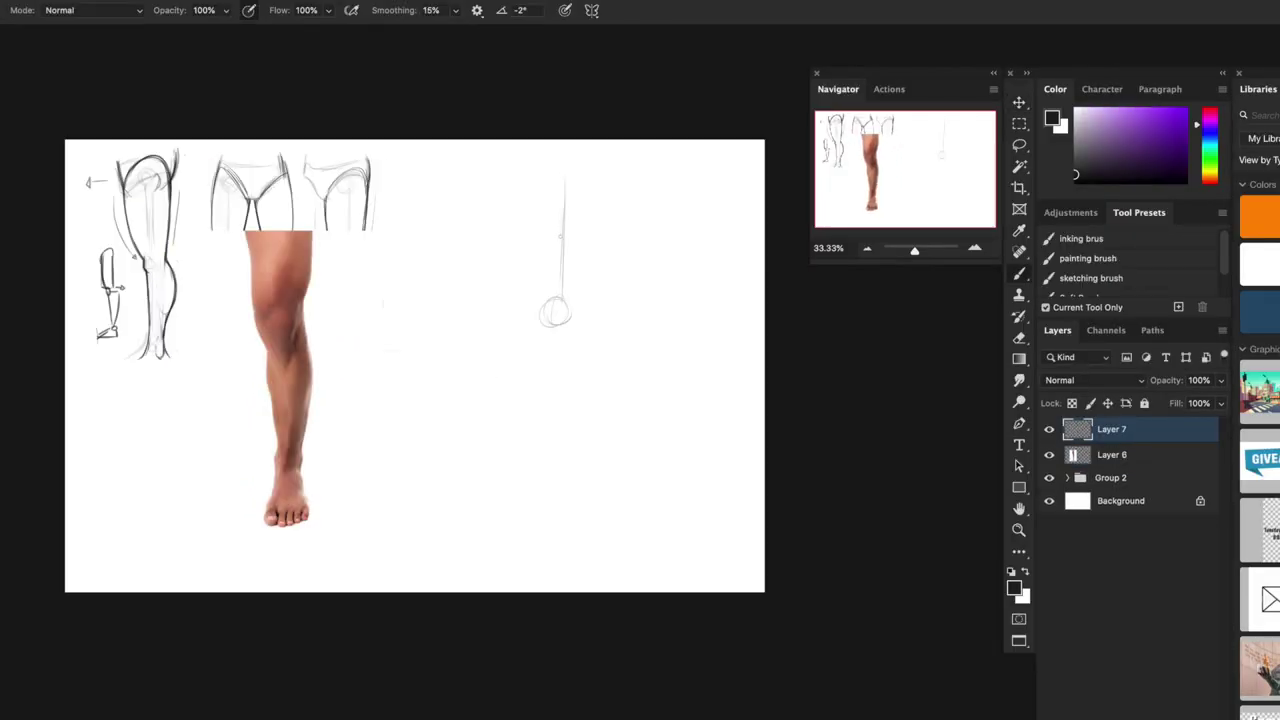
- On Layer 7, sketch a new front-view leg around the guides, outlining the thigh, knee, calf and ankle
{"action": "left_click_drag", "start_coordinate": [557, 298], "coordinate": [557, 474]}
{"action": "left_click_drag", "start_coordinate": [518, 180], "coordinate": [538, 308]}
{"action": "mouse_move", "coordinate": [574, 275]}
{"action": "left_mouse_down"}
{"action": "mouse_move", "coordinate": [592, 225]}
{"action": "mouse_move", "coordinate": [571, 351]}
{"action": "left_mouse_up"}
{"action": "left_click_drag", "start_coordinate": [596, 150], "coordinate": [576, 308]}
{"action": "left_click_drag", "start_coordinate": [538, 303], "coordinate": [545, 414]}
{"action": "left_click_drag", "start_coordinate": [579, 302], "coordinate": [560, 486]}
{"action": "left_click_drag", "start_coordinate": [543, 400], "coordinate": [532, 503]}
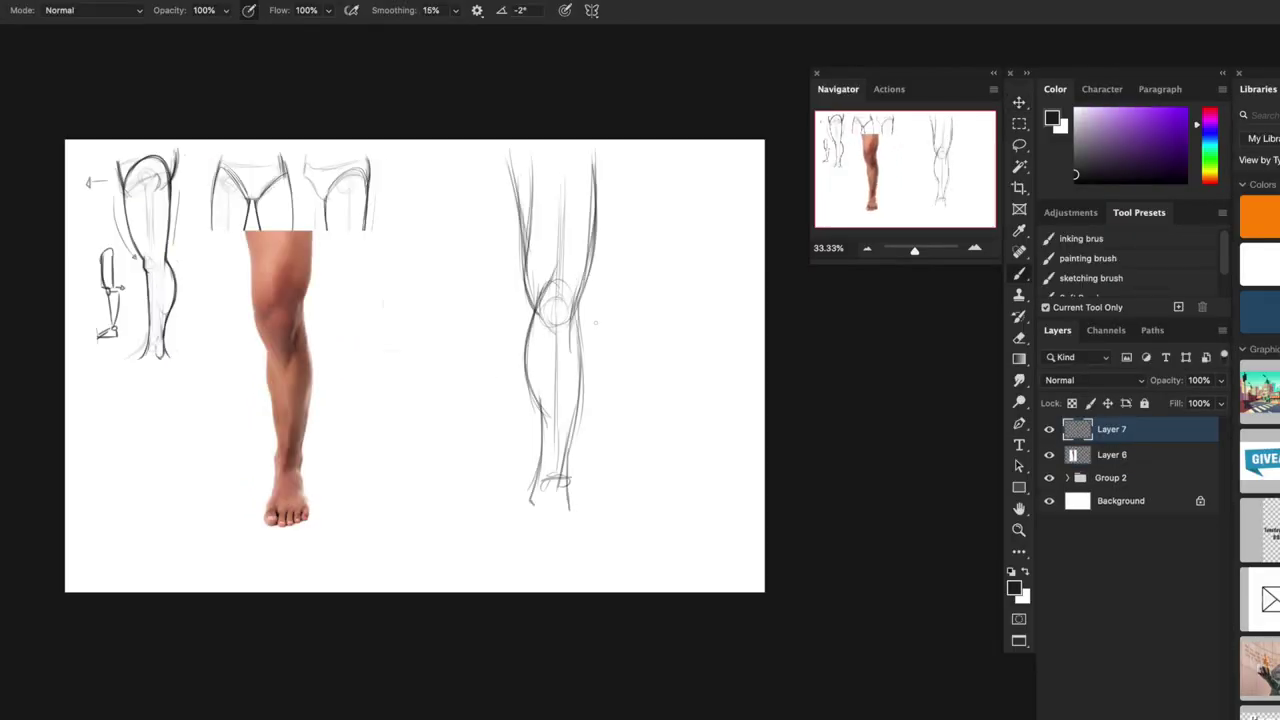
{"action": "left_click_drag", "start_coordinate": [578, 294], "coordinate": [568, 510]}
{"action": "left_click_drag", "start_coordinate": [600, 142], "coordinate": [601, 232]}
{"action": "left_click_drag", "start_coordinate": [536, 500], "coordinate": [571, 516]}
- Lasso the new leg's outline, fill the silhouette with dark gray on the layer below the sketch, and clear the selection
{"action": "key", "text": "l"}
{"action": "left_click_drag", "start_coordinate": [510, 143], "coordinate": [557, 143]}
{"action": "left_click", "coordinate": [1076, 150]}
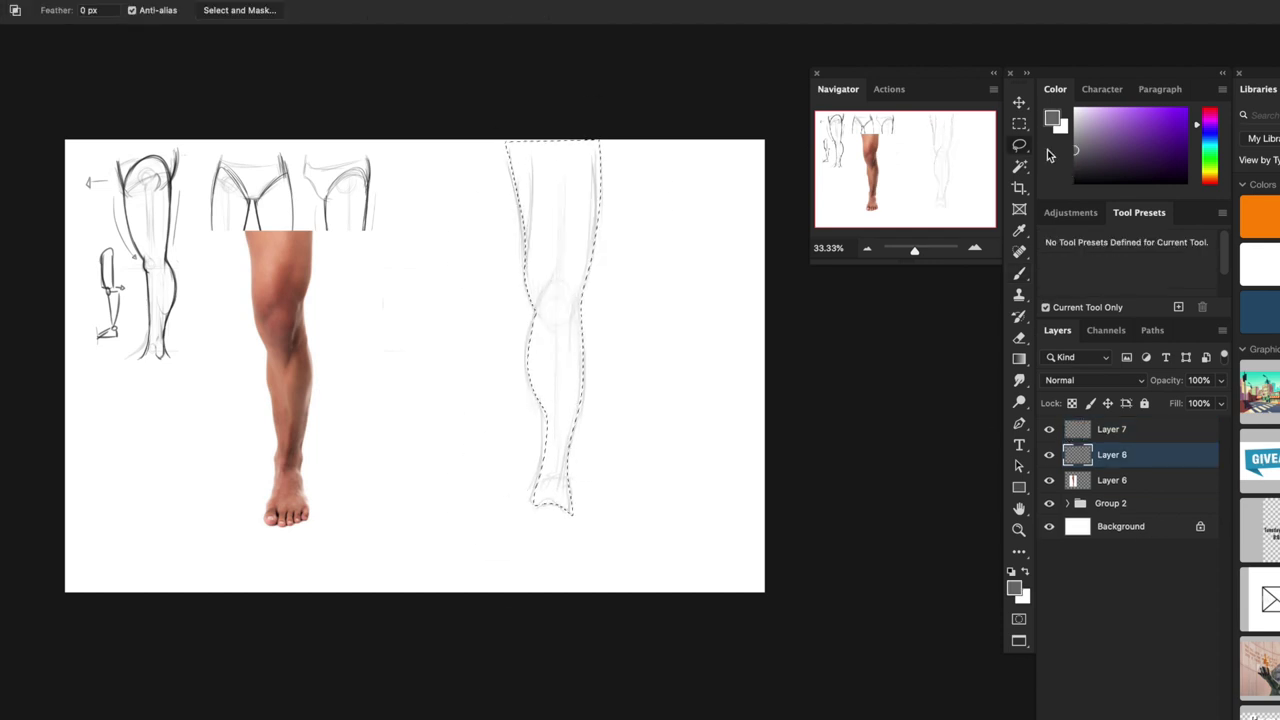
{"action": "key", "text": "alt+BackSpace"}
{"action": "mouse_move", "coordinate": [480, 330]}
{"action": "left_mouse_down"}
{"action": "mouse_move", "coordinate": [455, 342]}
{"action": "mouse_move", "coordinate": [598, 440]}
{"action": "left_mouse_up"}
{"action": "key", "text": "super+d"}
- With the painting brush preset, paint lighter gray tones on Layer 8 along the thigh, knee and calf
{"action": "key", "text": "super+plus"}
{"action": "key", "text": "b"}
{"action": "left_click", "coordinate": [1088, 259]}
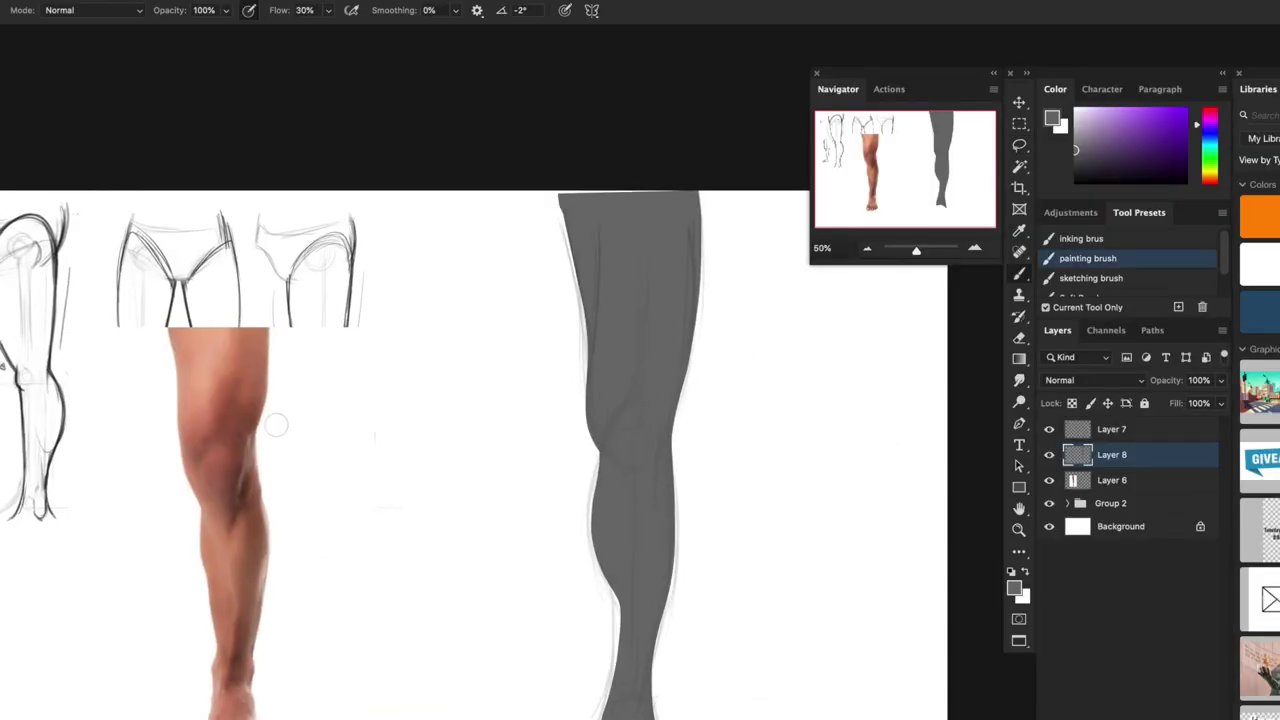
{"action": "left_click", "coordinate": [1076, 129]}
{"action": "left_click_drag", "start_coordinate": [622, 270], "coordinate": [608, 375]}
{"action": "left_click_drag", "start_coordinate": [640, 400], "coordinate": [628, 428]}
{"action": "left_click_drag", "start_coordinate": [668, 205], "coordinate": [660, 375]}
{"action": "left_click_drag", "start_coordinate": [610, 200], "coordinate": [606, 370]}
{"action": "left_click_drag", "start_coordinate": [668, 397], "coordinate": [650, 580]}
{"action": "mouse_move", "coordinate": [620, 460]}
{"action": "left_mouse_down"}
{"action": "mouse_move", "coordinate": [629, 680]}
{"action": "mouse_move", "coordinate": [614, 575]}
{"action": "left_mouse_up"}
{"action": "mouse_move", "coordinate": [640, 500]}
{"action": "left_mouse_down"}
{"action": "mouse_move", "coordinate": [660, 352]}
{"action": "mouse_move", "coordinate": [632, 522]}
{"action": "mouse_move", "coordinate": [656, 526]}
{"action": "mouse_move", "coordinate": [640, 515]}
{"action": "left_mouse_up"}
- Paint dark gray shadows around and beneath the kneecap with a smaller brush to define the knee
{"action": "left_click", "coordinate": [1076, 168]}
{"action": "left_click", "coordinate": [660, 510], "text": "alt"}
{"action": "mouse_move", "coordinate": [640, 515]}
{"action": "left_mouse_down"}
{"action": "mouse_move", "coordinate": [640, 476]}
{"action": "mouse_move", "coordinate": [643, 506]}
{"action": "mouse_move", "coordinate": [646, 492]}
{"action": "left_mouse_up"}
{"action": "left_click", "coordinate": [1076, 170]}
{"action": "key", "text": "bracketleft"}
{"action": "key", "text": "bracketleft"}
{"action": "key", "text": "bracketleft"}
{"action": "key", "text": "Tab"}
{"action": "key", "text": "Tab"}
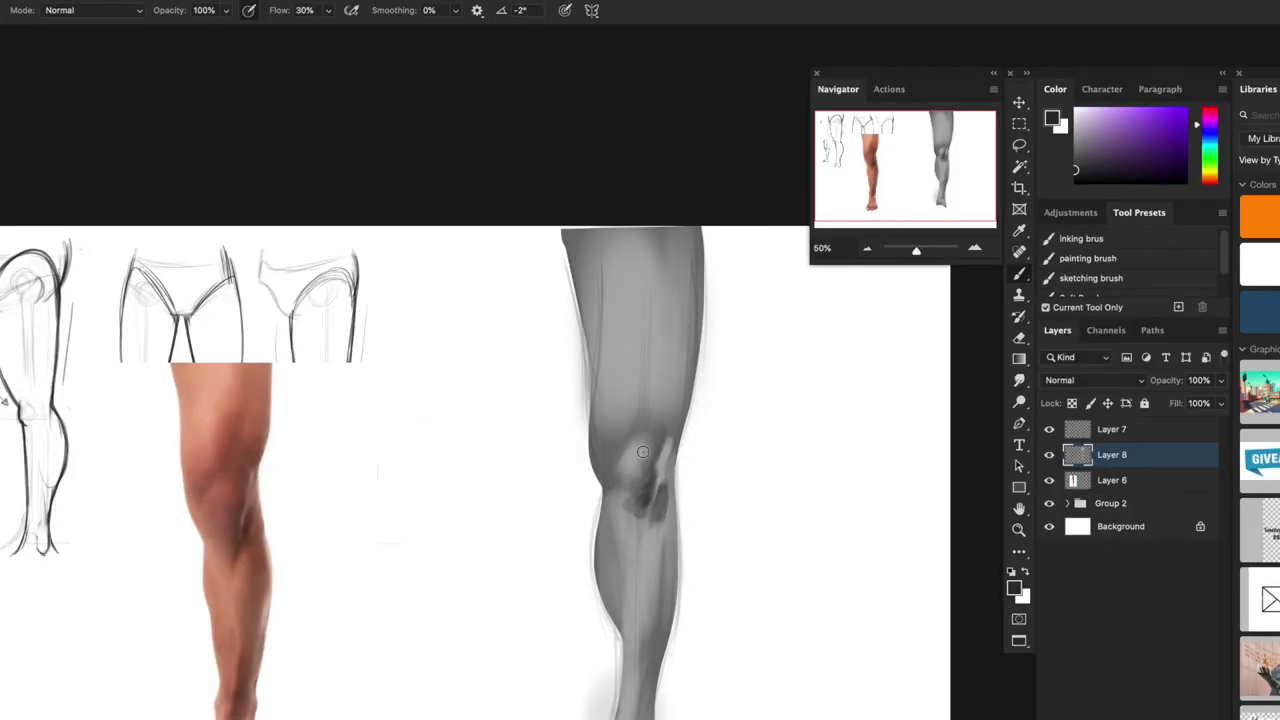
{"action": "left_click_drag", "start_coordinate": [630, 438], "coordinate": [616, 458]}
- Enlarge the brush and alternate dark and light gray strokes to model the shin and the calf's outer side
{"action": "key", "text": "bracketright"}
{"action": "key", "text": "bracketright"}
{"action": "key", "text": "bracketright"}
{"action": "mouse_move", "coordinate": [655, 425]}
{"action": "left_mouse_down"}
{"action": "mouse_move", "coordinate": [626, 423]}
{"action": "mouse_move", "coordinate": [660, 440]}
{"action": "mouse_move", "coordinate": [662, 420]}
{"action": "left_mouse_up"}
{"action": "mouse_move", "coordinate": [662, 460]}
{"action": "left_mouse_down"}
{"action": "mouse_move", "coordinate": [639, 512]}
{"action": "mouse_move", "coordinate": [646, 612]}
{"action": "left_mouse_up"}
{"action": "left_click", "coordinate": [1076, 109]}
{"action": "left_click_drag", "start_coordinate": [634, 515], "coordinate": [646, 652]}
{"action": "left_click", "coordinate": [628, 535], "text": "alt"}
{"action": "left_click_drag", "start_coordinate": [630, 484], "coordinate": [632, 580]}
{"action": "left_click", "coordinate": [1076, 109]}
{"action": "mouse_move", "coordinate": [682, 396]}
{"action": "left_mouse_down"}
{"action": "mouse_move", "coordinate": [664, 478]}
{"action": "mouse_move", "coordinate": [680, 474]}
{"action": "mouse_move", "coordinate": [674, 540]}
{"action": "left_mouse_up"}
- Sample grays from the painted leg and blend the shading around the outer knee, shin and outer calf
{"action": "left_click", "coordinate": [654, 509], "text": "alt"}
{"action": "key", "text": "Tab"}
{"action": "key", "text": "Tab"}
{"action": "left_click_drag", "start_coordinate": [664, 478], "coordinate": [651, 690]}
{"action": "left_click", "coordinate": [676, 500], "text": "alt"}
{"action": "mouse_move", "coordinate": [677, 494]}
{"action": "left_mouse_down"}
{"action": "mouse_move", "coordinate": [673, 606]}
{"action": "mouse_move", "coordinate": [674, 592]}
{"action": "left_mouse_up"}
{"action": "left_click", "coordinate": [683, 430], "text": "alt"}
{"action": "mouse_move", "coordinate": [689, 437]}
{"action": "left_mouse_down"}
{"action": "mouse_move", "coordinate": [723, 417]}
{"action": "mouse_move", "coordinate": [706, 466]}
{"action": "left_mouse_up"}
{"action": "left_click", "coordinate": [704, 402], "text": "alt"}
{"action": "mouse_move", "coordinate": [712, 390]}
{"action": "left_mouse_down"}
{"action": "mouse_move", "coordinate": [702, 437]}
{"action": "mouse_move", "coordinate": [689, 426]}
{"action": "mouse_move", "coordinate": [687, 508]}
{"action": "left_mouse_up"}
{"action": "left_click_drag", "start_coordinate": [710, 446], "coordinate": [688, 524]}
{"action": "left_click", "coordinate": [704, 480], "text": "alt"}
- Switch to Layer 7 and deepen the shadows beside the knee and down the outer lower leg with sampled grays
{"action": "left_click", "coordinate": [1112, 429]}
{"action": "left_click", "coordinate": [708, 430], "text": "alt"}
{"action": "mouse_move", "coordinate": [713, 426]}
{"action": "left_mouse_down"}
{"action": "mouse_move", "coordinate": [706, 518]}
{"action": "mouse_move", "coordinate": [692, 478]}
{"action": "left_mouse_up"}
{"action": "left_click_drag", "start_coordinate": [725, 526], "coordinate": [740, 412]}
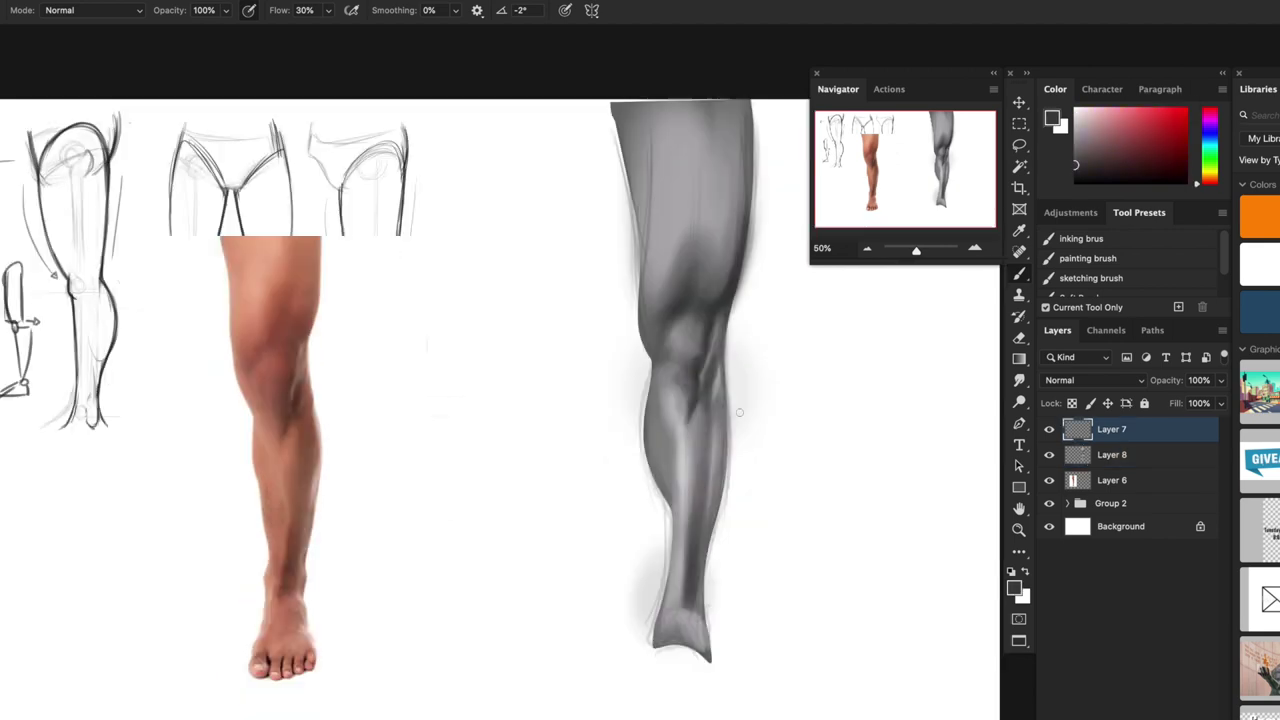
{"action": "left_click", "coordinate": [708, 388], "text": "alt"}
{"action": "left_click_drag", "start_coordinate": [713, 354], "coordinate": [716, 488]}
{"action": "left_click_drag", "start_coordinate": [732, 510], "coordinate": [724, 580]}
- Sample white from the Background layer and paint highlights on the thigh and near the ankle on Layer 7
{"action": "left_click", "coordinate": [1120, 526]}
{"action": "left_click", "coordinate": [715, 356], "text": "alt"}
{"action": "left_click", "coordinate": [1112, 429]}
{"action": "left_click_drag", "start_coordinate": [654, 335], "coordinate": [665, 236]}
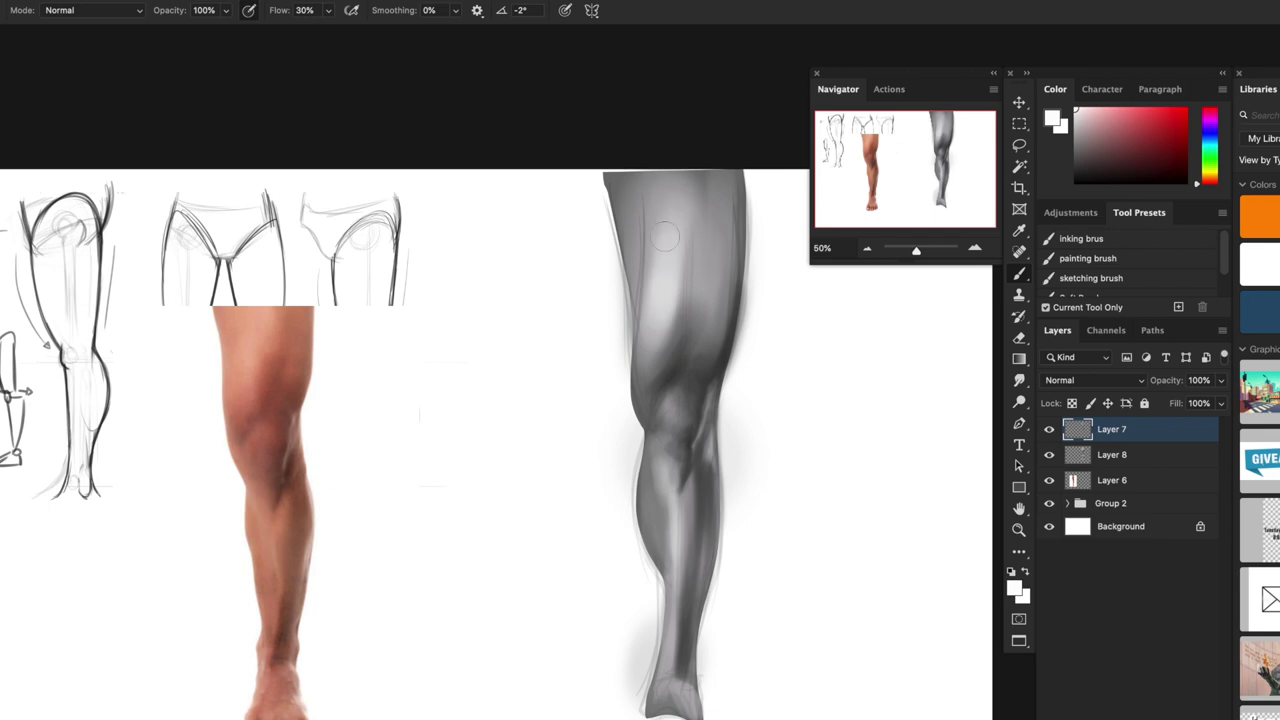
{"action": "scroll", "coordinate": [665, 235], "scroll_direction": "down", "scroll_amount": 1}
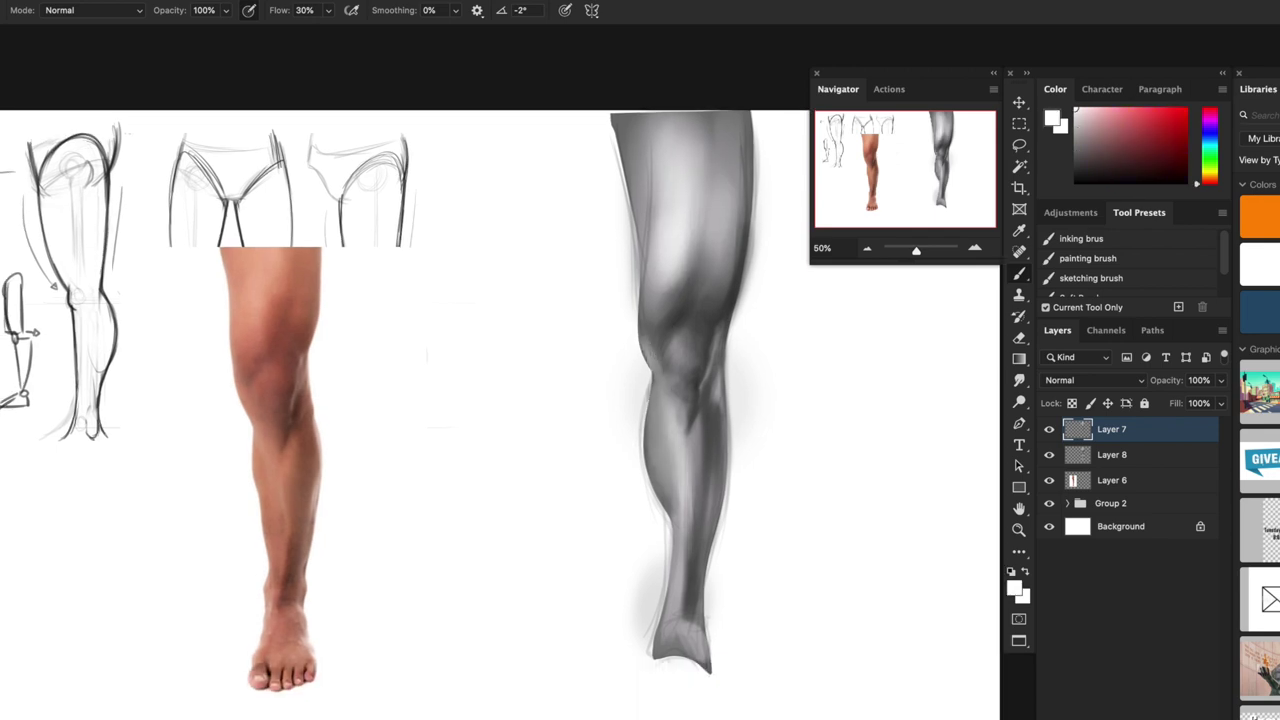
{"action": "left_click_drag", "start_coordinate": [668, 580], "coordinate": [656, 656]}
- Refine the shin and inner calf down to the ankle on Layer 7, using sampled grays and background white
{"action": "left_click", "coordinate": [665, 517], "text": "alt"}
{"action": "left_click", "coordinate": [1120, 526]}
{"action": "left_click", "coordinate": [1112, 429]}
{"action": "left_click", "coordinate": [657, 575], "text": "alt"}
{"action": "mouse_move", "coordinate": [662, 480]}
{"action": "left_mouse_down"}
{"action": "mouse_move", "coordinate": [676, 566]}
{"action": "mouse_move", "coordinate": [645, 652]}
{"action": "left_mouse_up"}
{"action": "mouse_move", "coordinate": [690, 390]}
{"action": "left_mouse_down"}
{"action": "mouse_move", "coordinate": [662, 464]}
{"action": "mouse_move", "coordinate": [658, 578]}
{"action": "left_mouse_up"}
{"action": "left_click", "coordinate": [659, 508], "text": "alt"}
{"action": "left_click_drag", "start_coordinate": [695, 508], "coordinate": [692, 586]}
- Blend light and dark grays along the shin to shape the bone ridge and the calf beside it
{"action": "left_click_drag", "start_coordinate": [695, 545], "coordinate": [683, 628]}
{"action": "mouse_move", "coordinate": [697, 490]}
{"action": "left_mouse_down"}
{"action": "mouse_move", "coordinate": [689, 610]}
{"action": "mouse_move", "coordinate": [686, 600]}
{"action": "left_mouse_up"}
{"action": "left_click", "coordinate": [692, 555], "text": "alt"}
{"action": "left_click", "coordinate": [696, 550], "text": "alt"}
{"action": "left_click_drag", "start_coordinate": [698, 516], "coordinate": [692, 588]}
{"action": "left_click", "coordinate": [688, 520], "text": "alt"}
{"action": "left_click_drag", "start_coordinate": [692, 504], "coordinate": [690, 582]}
- Sculpt the area below the kneecap and the outer knee tendon with sampled grays, blending into the outer calf
{"action": "mouse_move", "coordinate": [693, 430]}
{"action": "left_mouse_down"}
{"action": "mouse_move", "coordinate": [692, 492]}
{"action": "mouse_move", "coordinate": [682, 474]}
{"action": "left_mouse_up"}
{"action": "left_click", "coordinate": [690, 446], "text": "alt"}
{"action": "left_click", "coordinate": [692, 420], "text": "alt"}
{"action": "left_click_drag", "start_coordinate": [697, 396], "coordinate": [670, 472]}
{"action": "left_click", "coordinate": [722, 440], "text": "alt"}
{"action": "left_click_drag", "start_coordinate": [674, 479], "coordinate": [667, 494]}
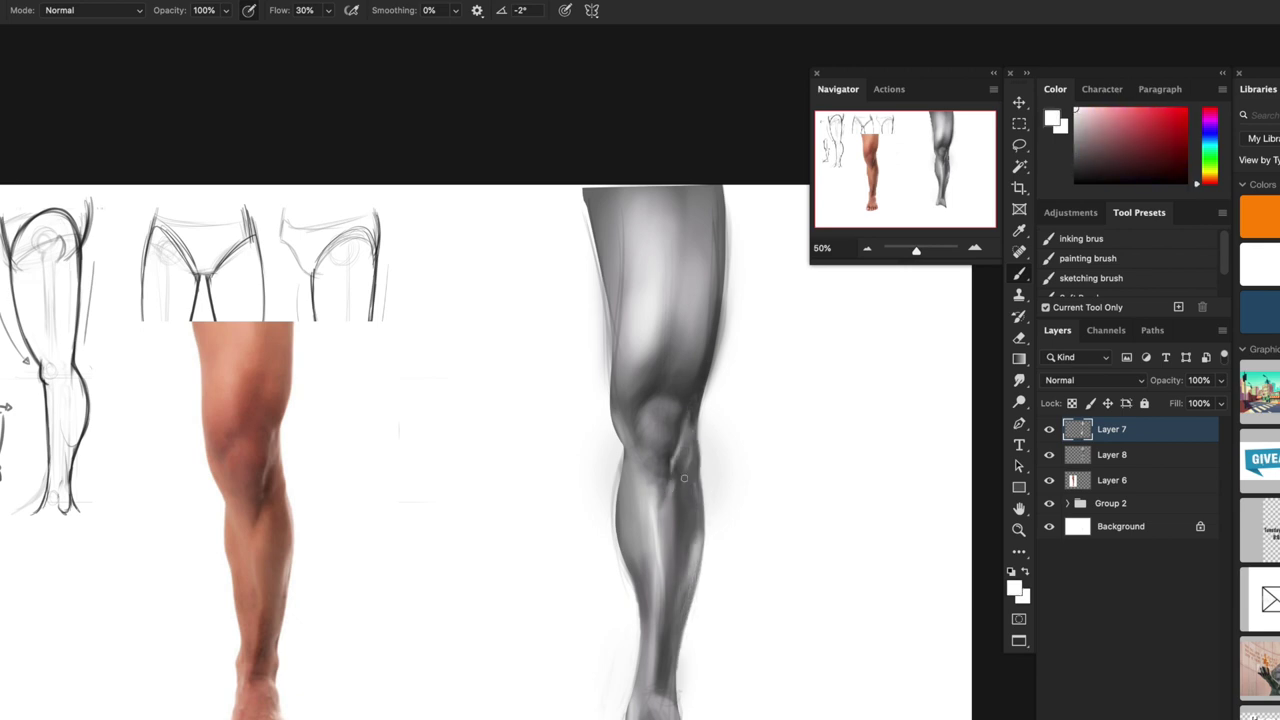
{"action": "left_click_drag", "start_coordinate": [692, 440], "coordinate": [694, 471]}
{"action": "left_click", "coordinate": [696, 482], "text": "alt"}
{"action": "left_click_drag", "start_coordinate": [696, 480], "coordinate": [700, 712]}
- Refine the thigh's shading and both sides of the knee with colors sampled from the canvas
{"action": "left_click", "coordinate": [718, 340], "text": "alt"}
{"action": "left_click_drag", "start_coordinate": [694, 306], "coordinate": [676, 516]}
{"action": "left_click_drag", "start_coordinate": [758, 566], "coordinate": [732, 465]}
{"action": "left_click", "coordinate": [636, 450], "text": "alt"}
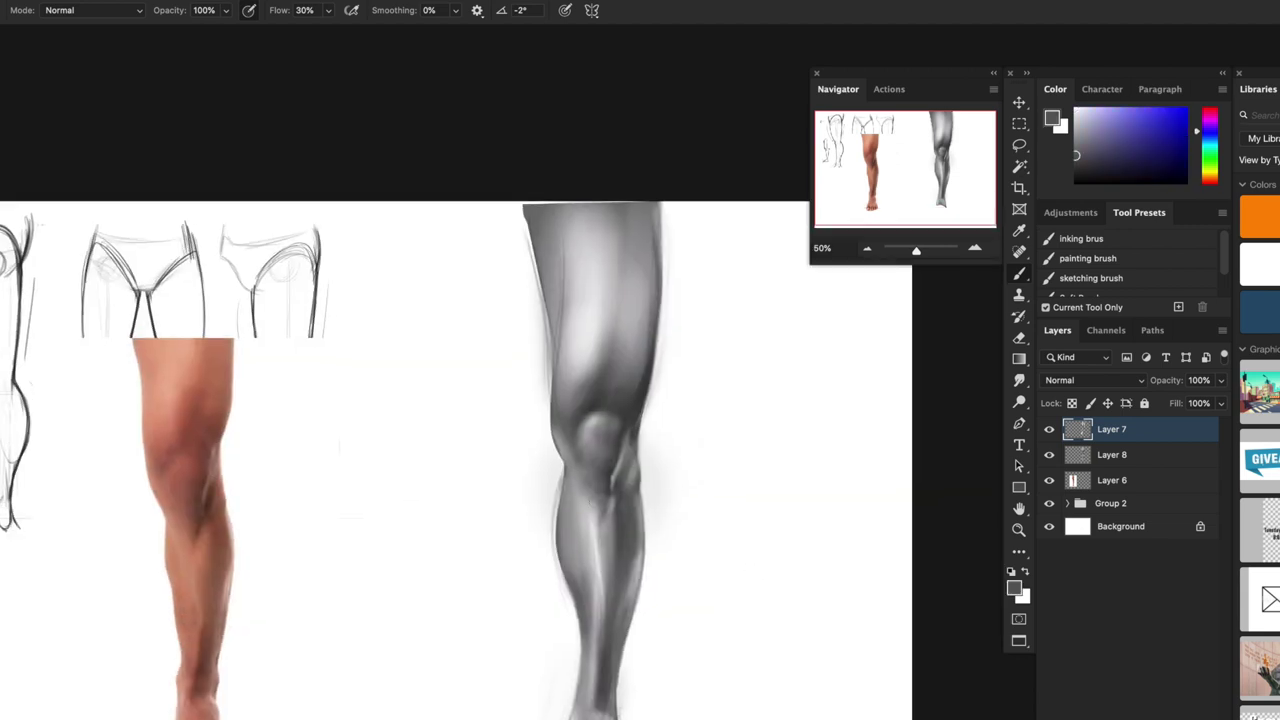
{"action": "left_click_drag", "start_coordinate": [640, 500], "coordinate": [650, 458]}
{"action": "left_click", "coordinate": [540, 470], "text": "alt"}
{"action": "left_click_drag", "start_coordinate": [568, 426], "coordinate": [563, 529]}
{"action": "left_click_drag", "start_coordinate": [551, 254], "coordinate": [555, 346]}
- Sample grays around the knee and shin and soften the shading from the outer knee down to the ankle
{"action": "key", "text": "super+minus"}
{"action": "left_click", "coordinate": [1120, 526]}
{"action": "left_click", "coordinate": [1112, 429]}
{"action": "left_click", "coordinate": [512, 450], "text": "alt"}
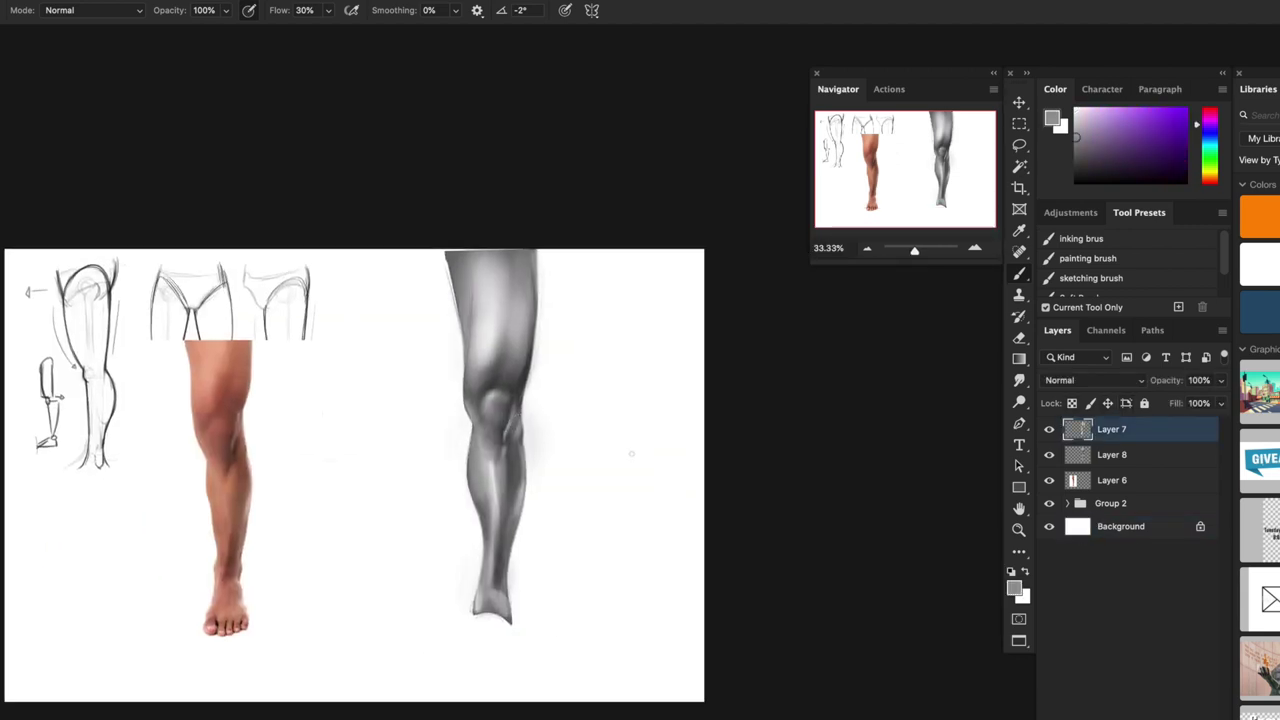
{"action": "left_click", "coordinate": [512, 446], "text": "alt"}
{"action": "left_click", "coordinate": [518, 422], "text": "alt"}
{"action": "left_click_drag", "start_coordinate": [518, 412], "coordinate": [514, 424]}
{"action": "left_click", "coordinate": [512, 450], "text": "alt"}
{"action": "left_click_drag", "start_coordinate": [520, 433], "coordinate": [504, 500]}
{"action": "left_click", "coordinate": [508, 470], "text": "alt"}
{"action": "left_click", "coordinate": [500, 576], "text": "alt"}
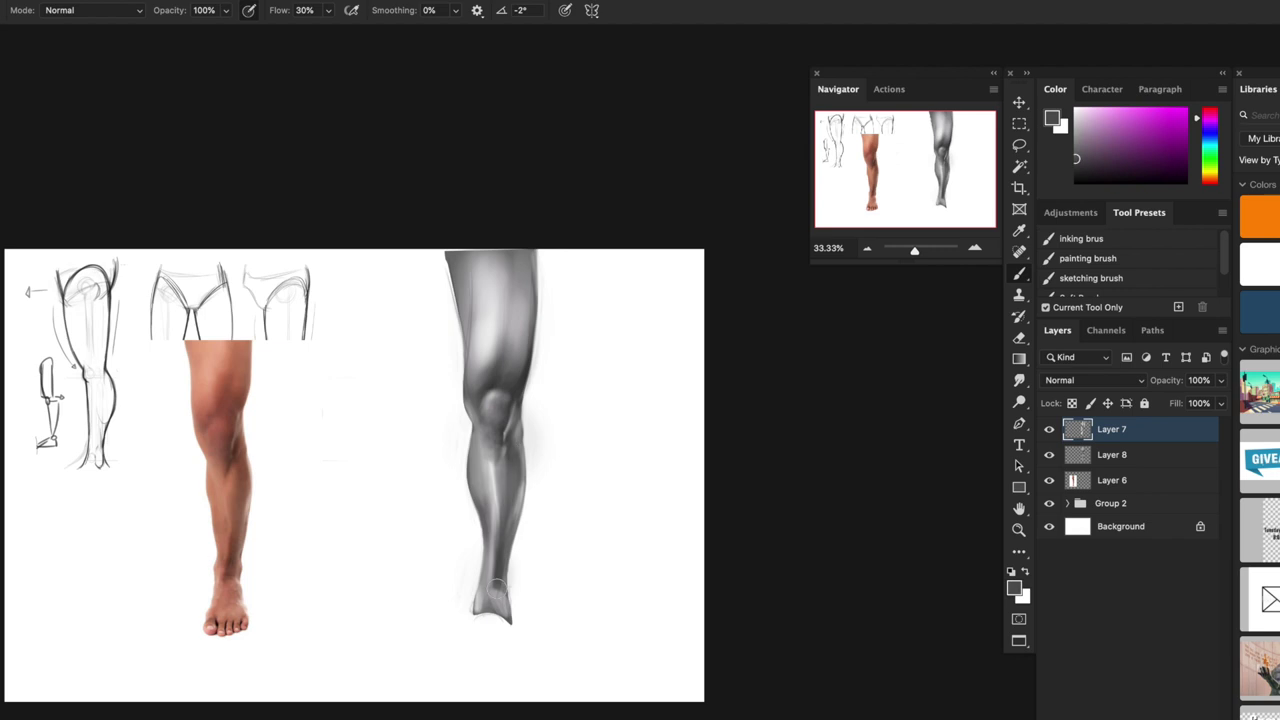
{"action": "left_click_drag", "start_coordinate": [497, 588], "coordinate": [490, 612]}
- Define the kneecap's upper edge and outer side with sampled grays, and brighten the thigh with white
{"action": "left_click", "coordinate": [504, 381], "text": "alt"}
{"action": "left_click_drag", "start_coordinate": [502, 380], "coordinate": [509, 398]}
{"action": "left_click", "coordinate": [524, 374], "text": "alt"}
{"action": "left_click", "coordinate": [510, 402], "text": "alt"}
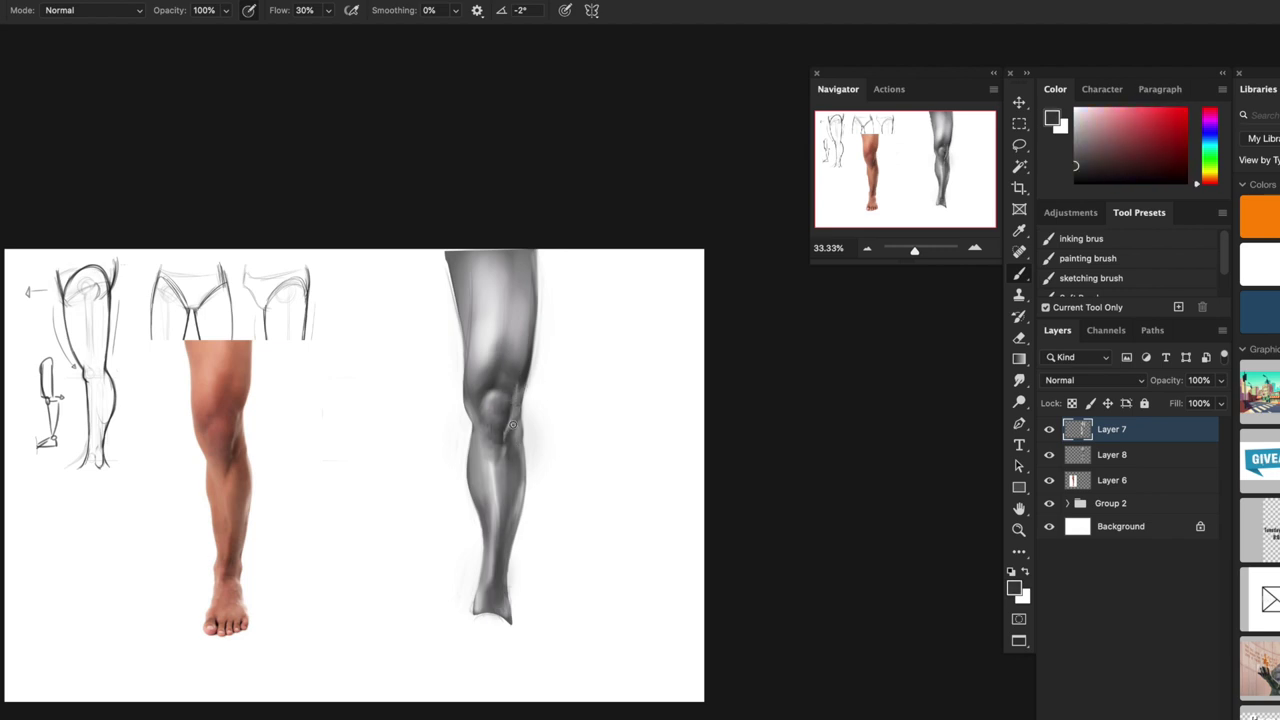
{"action": "left_click", "coordinate": [526, 366], "text": "alt"}
{"action": "left_click_drag", "start_coordinate": [510, 400], "coordinate": [519, 384]}
{"action": "left_click", "coordinate": [578, 330], "text": "alt"}
{"action": "left_click_drag", "start_coordinate": [488, 238], "coordinate": [496, 308]}
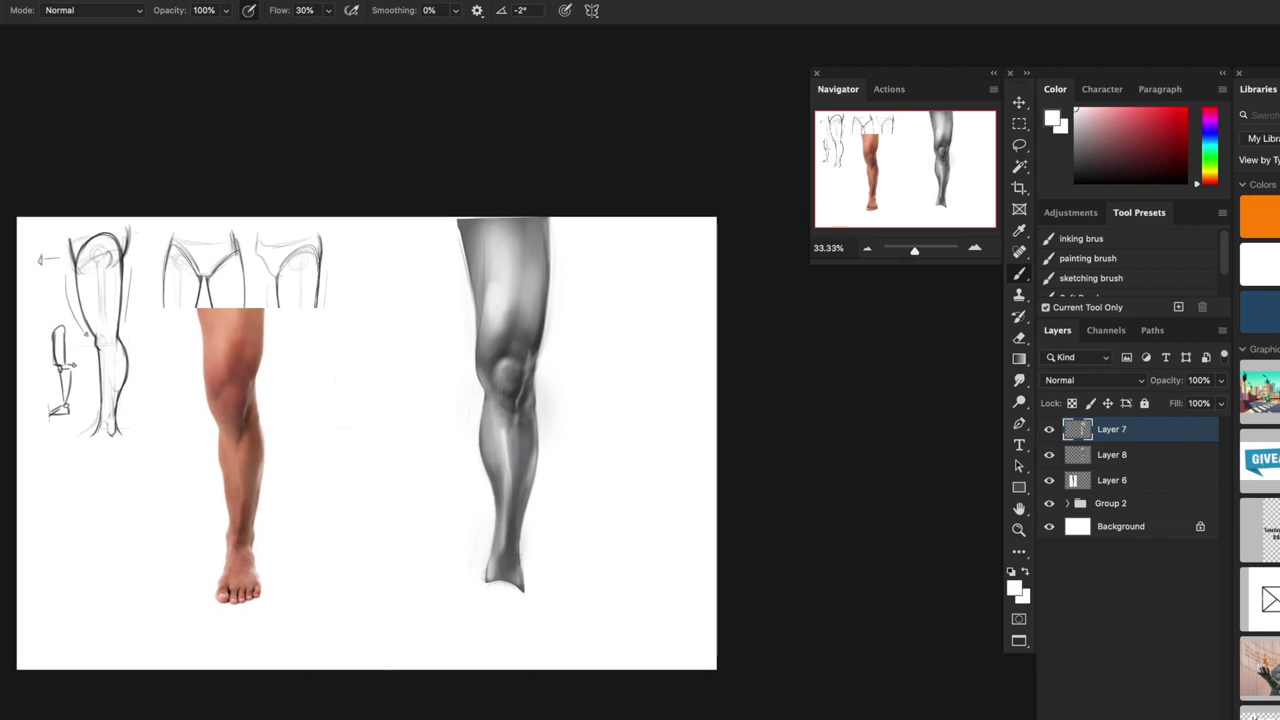
- Scale down the reference leg photo on Layer 6 and place it beside the painted leg
{"action": "left_click", "coordinate": [1111, 480]}
{"action": "key", "text": "v"}
{"action": "left_click_drag", "start_coordinate": [131, 308], "coordinate": [200, 411]}
{"action": "left_click_drag", "start_coordinate": [270, 500], "coordinate": [395, 485]}
{"action": "key", "text": "Return"}
{"action": "key", "text": "super+equal"}
{"action": "left_click_drag", "start_coordinate": [664, 520], "coordinate": [738, 505]}
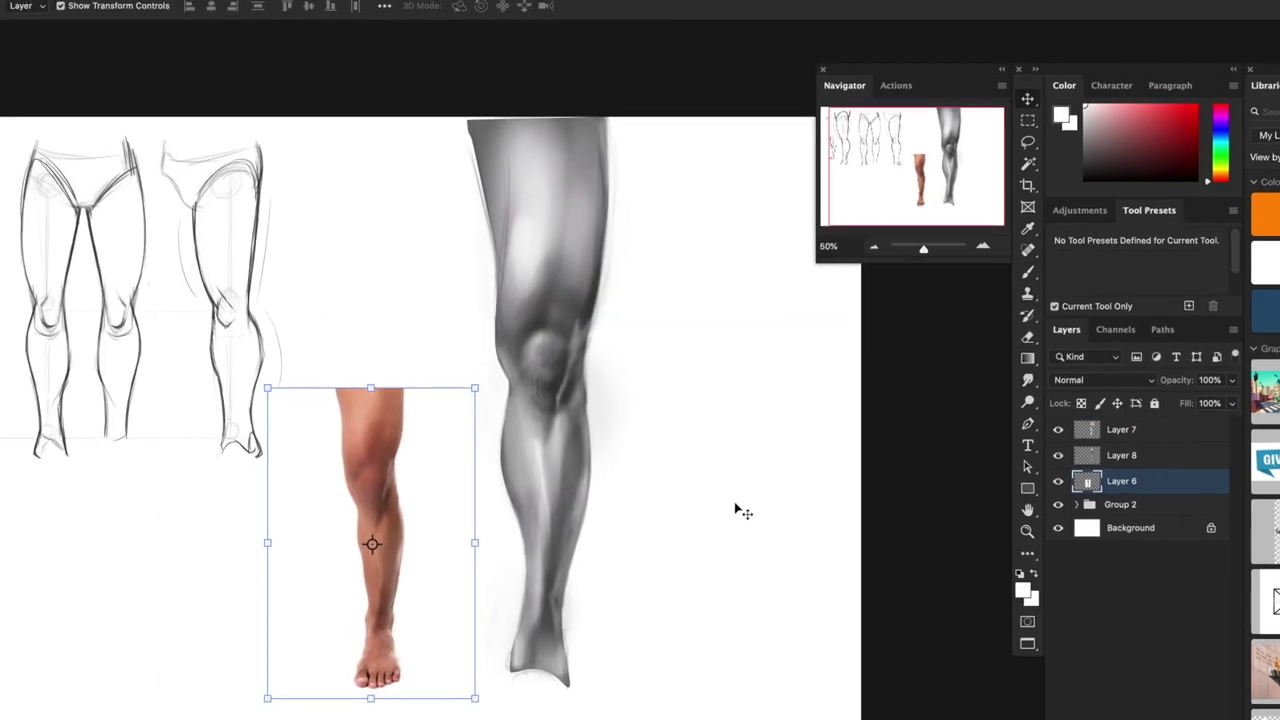